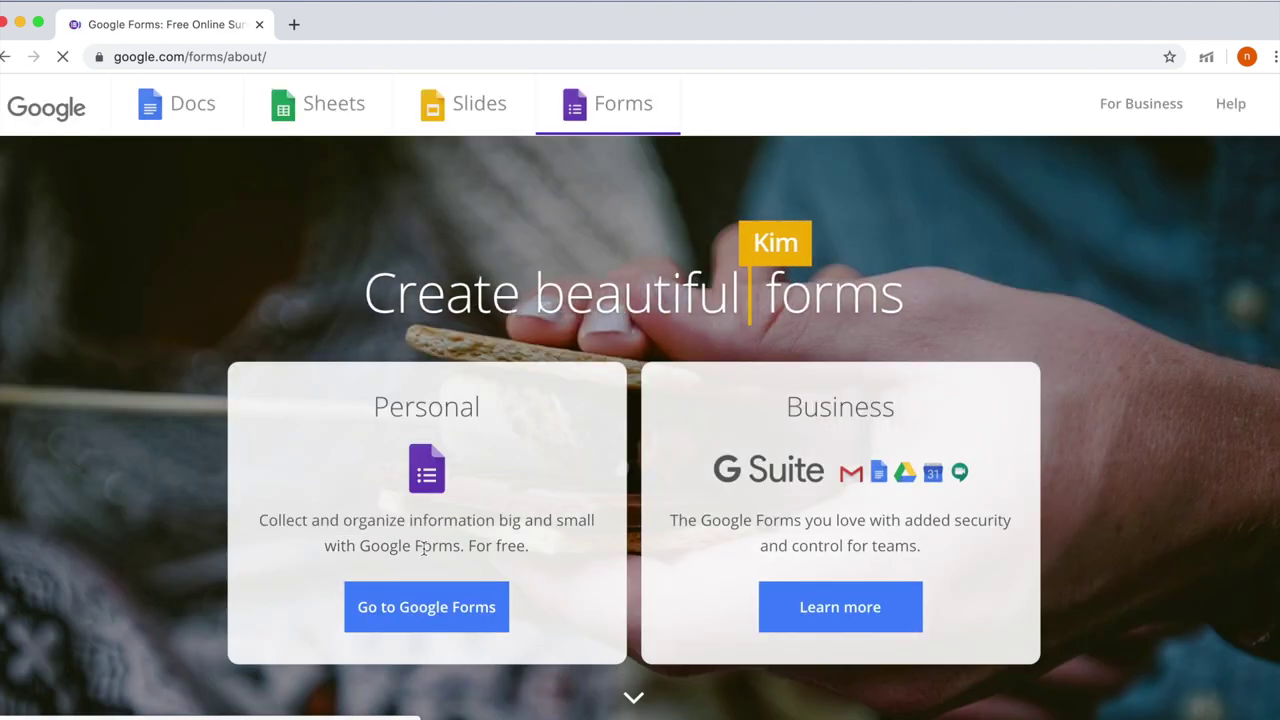
Step: Create a new blank form in Google Forms and title it CLASS TEST
left_click(437, 611)
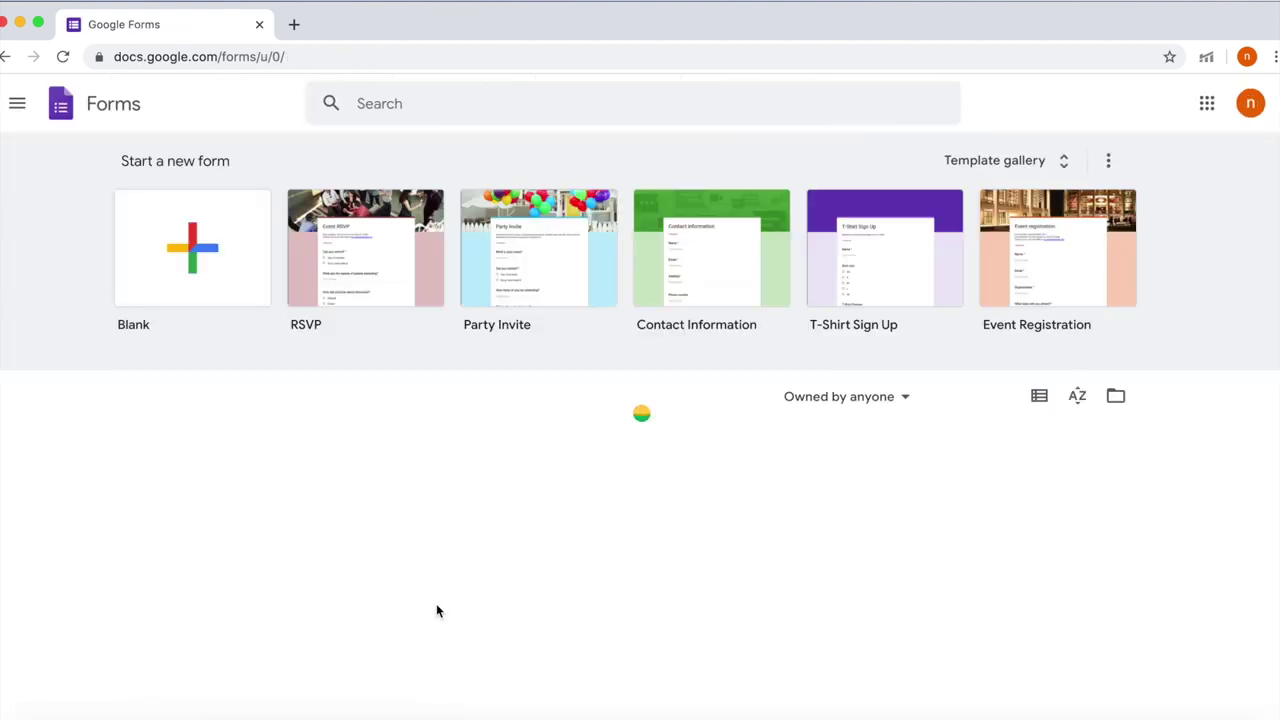
left_click(221, 288)
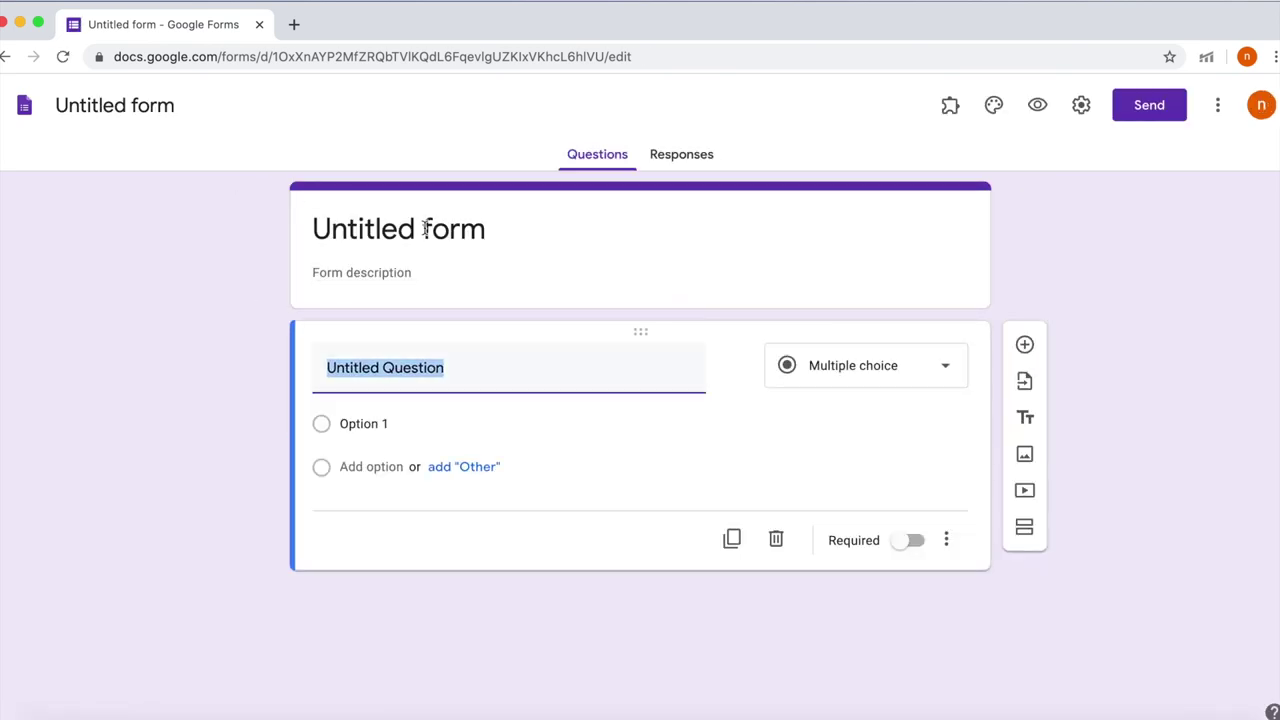
left_click(491, 230)
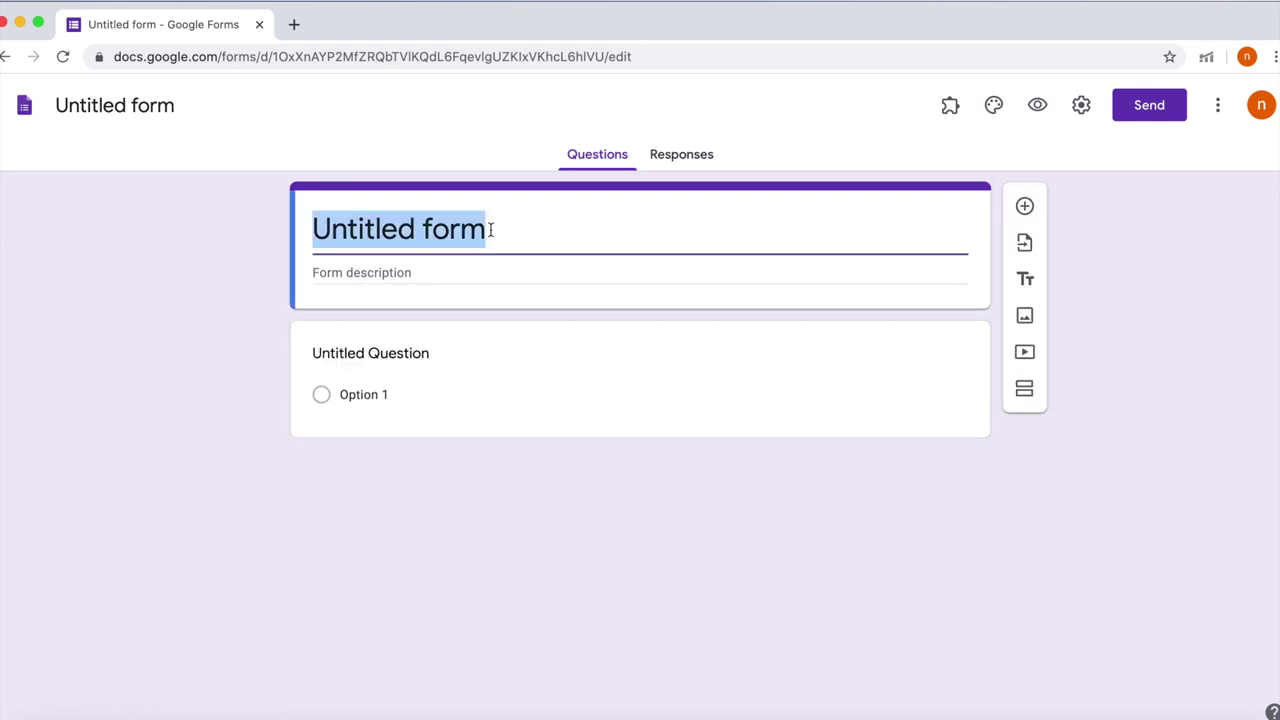
key("BackSpace")
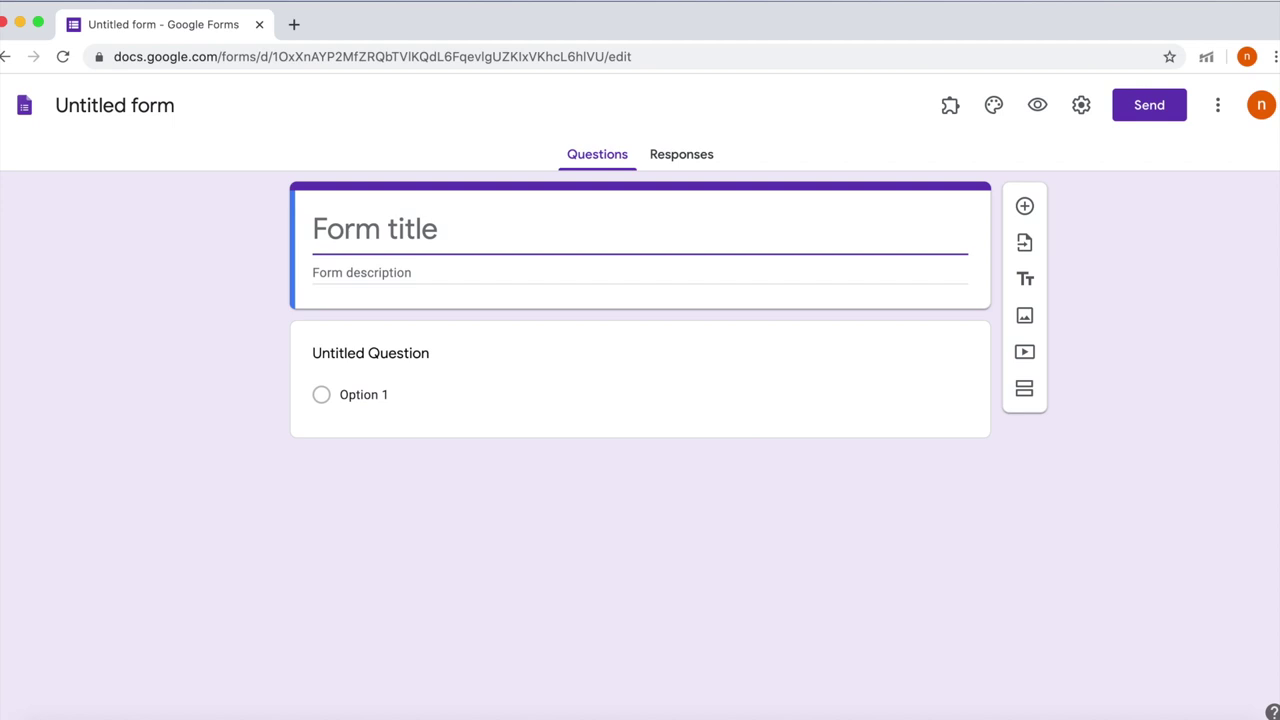
type("CLASS TEST")
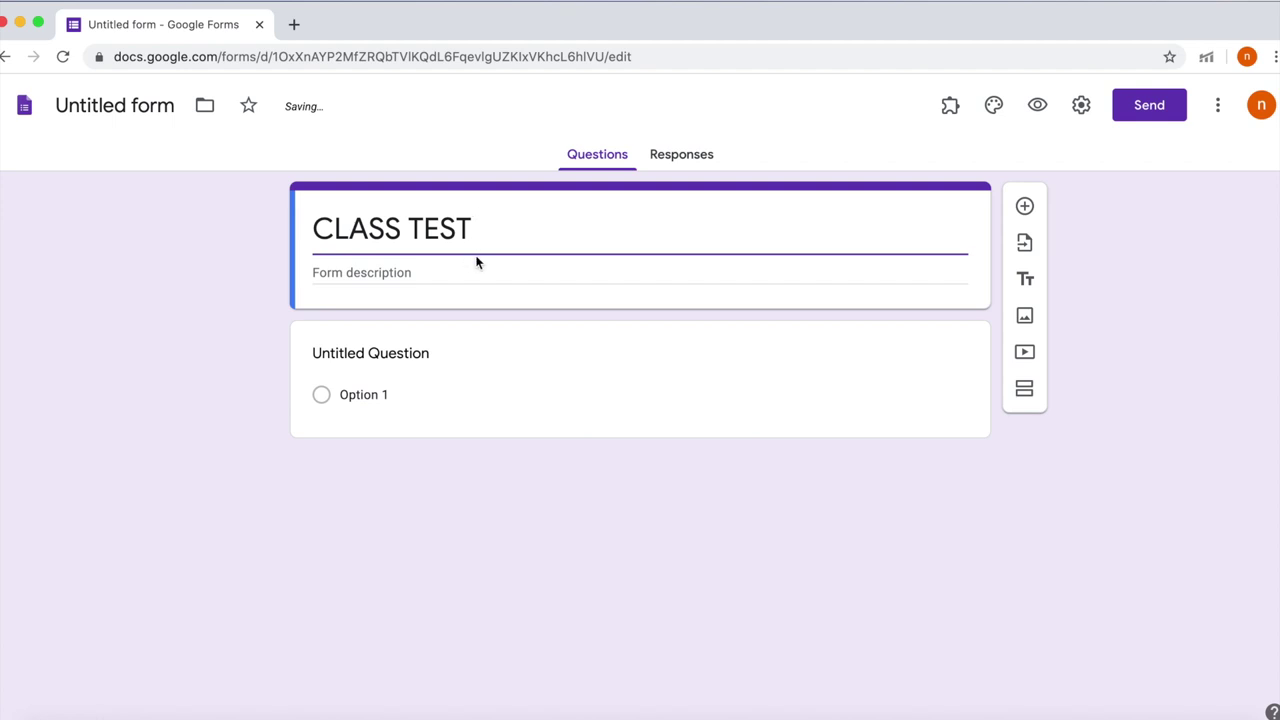
Step: Enter HINDI as the form description and extend the form title to CLASS TEST VII
left_click(352, 273)
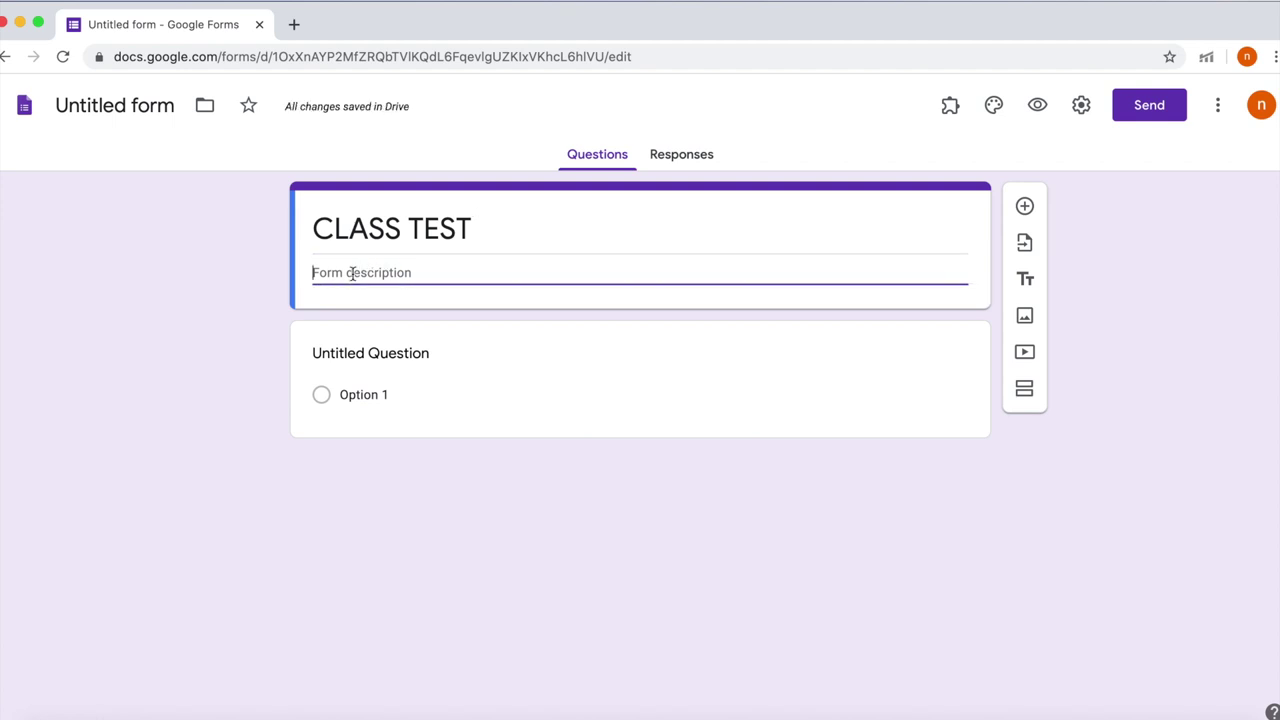
type("HINDI")
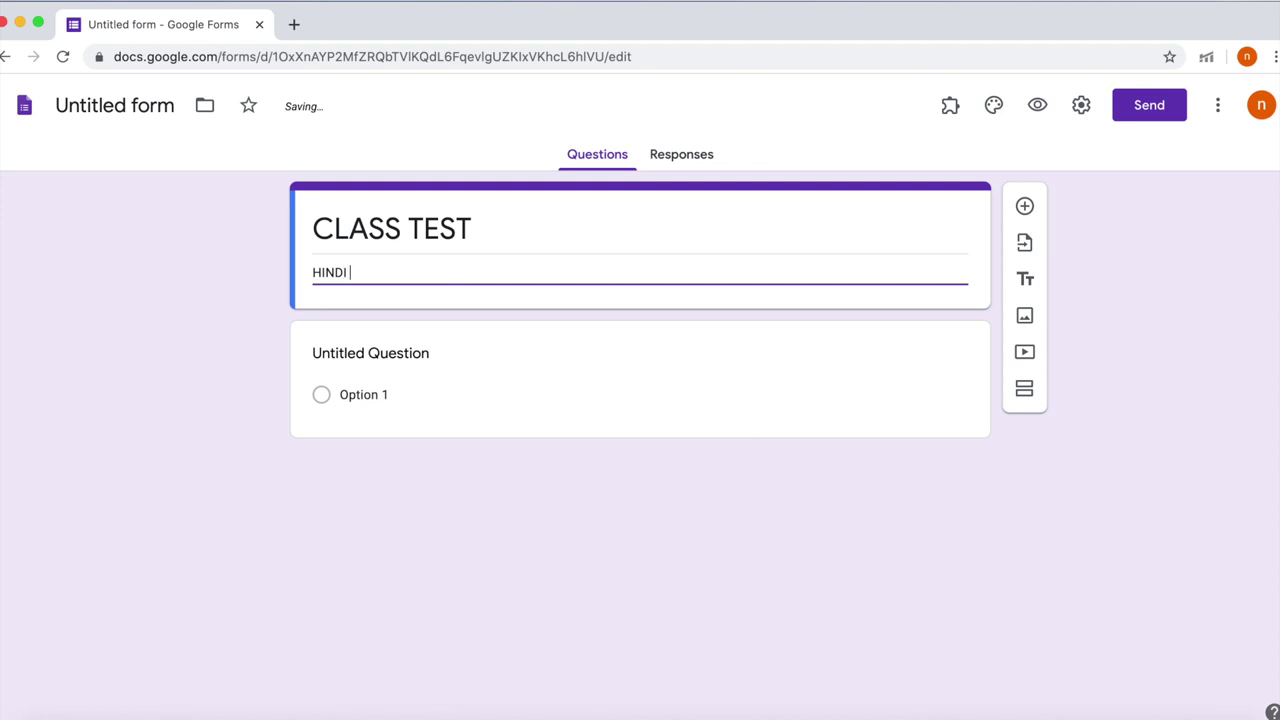
triple_click(482, 224)
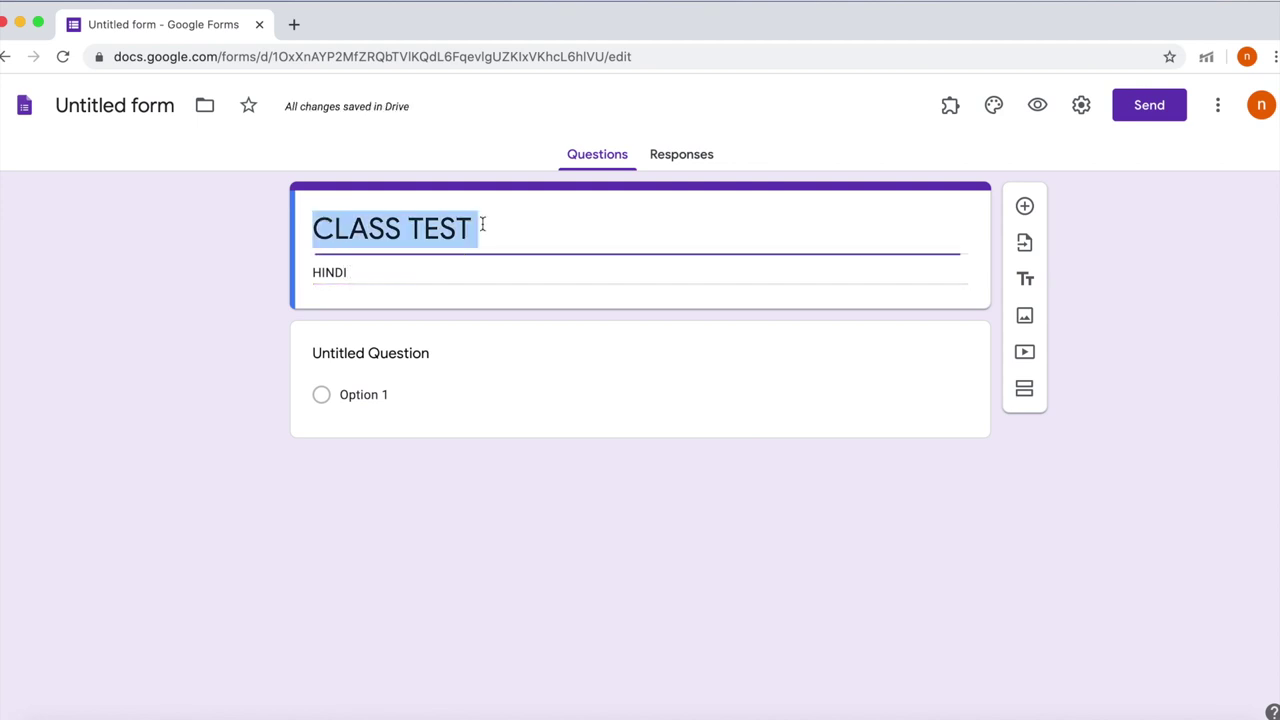
left_click(482, 224)
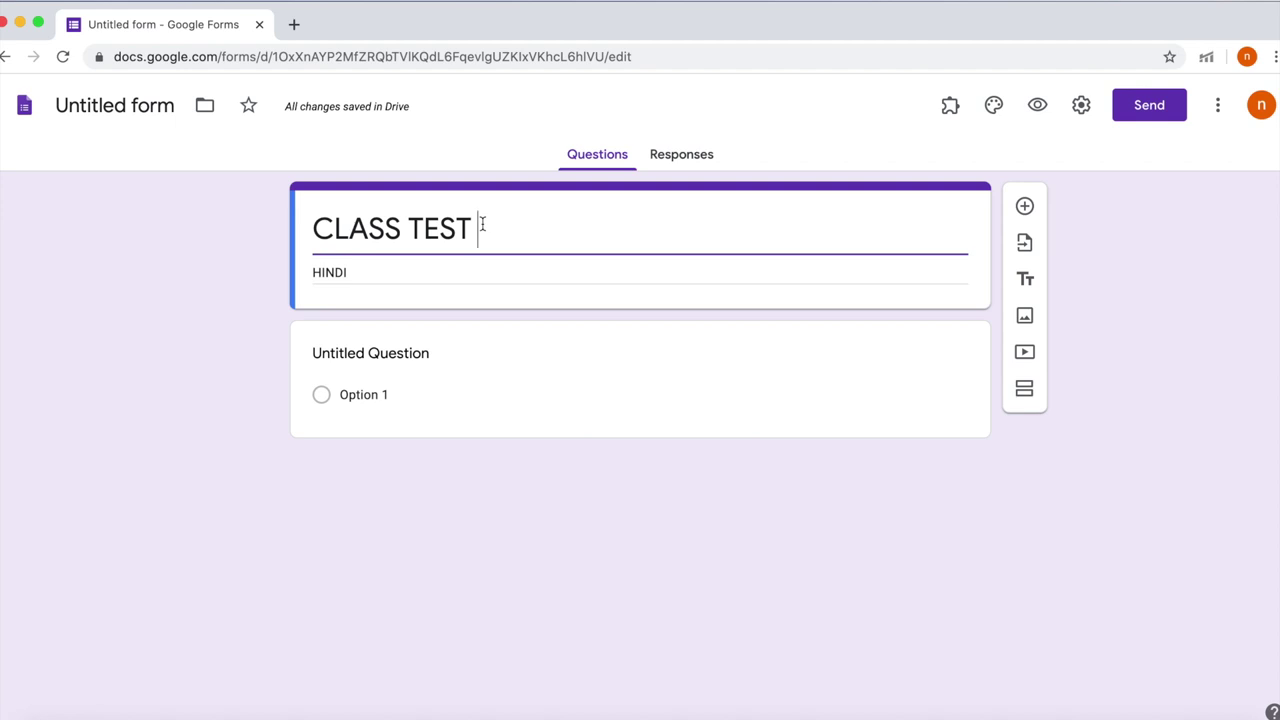
type("VII")
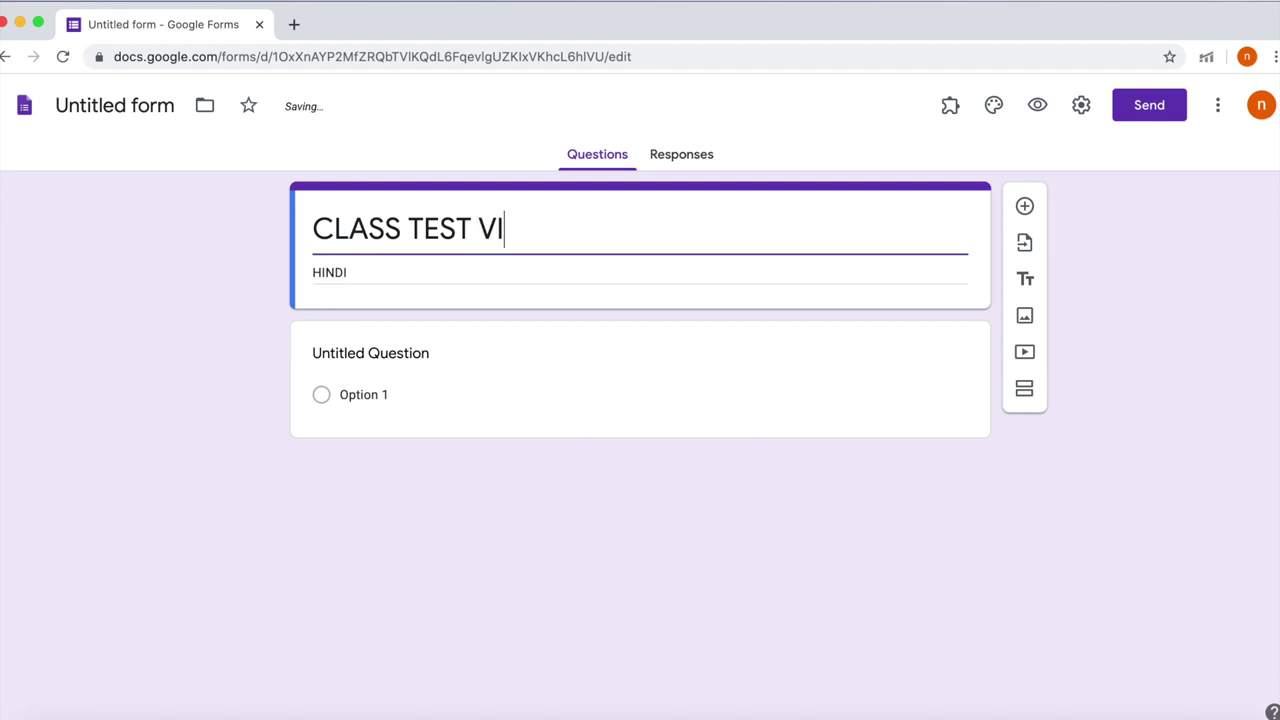
Step: Name the first question Roll Number, keep its response validation set to Number, and make it required
left_click(431, 352)
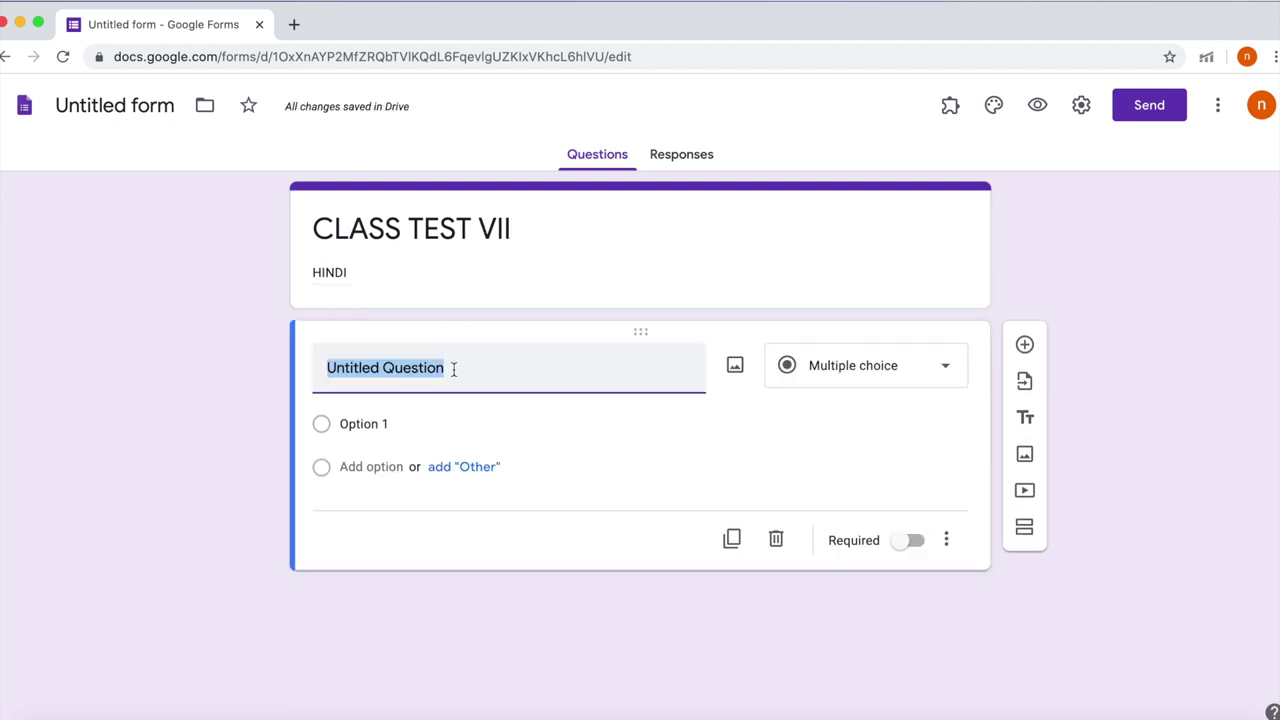
key("BackSpace")
type("R")
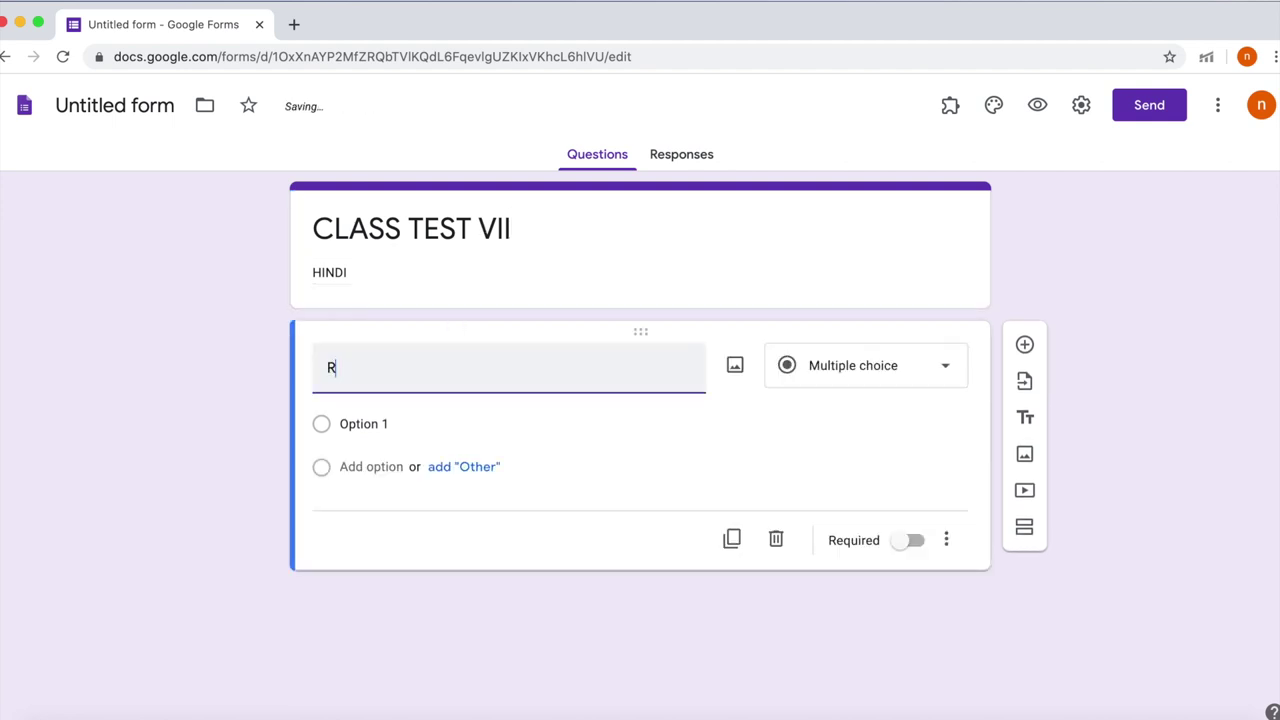
type("oll Number")
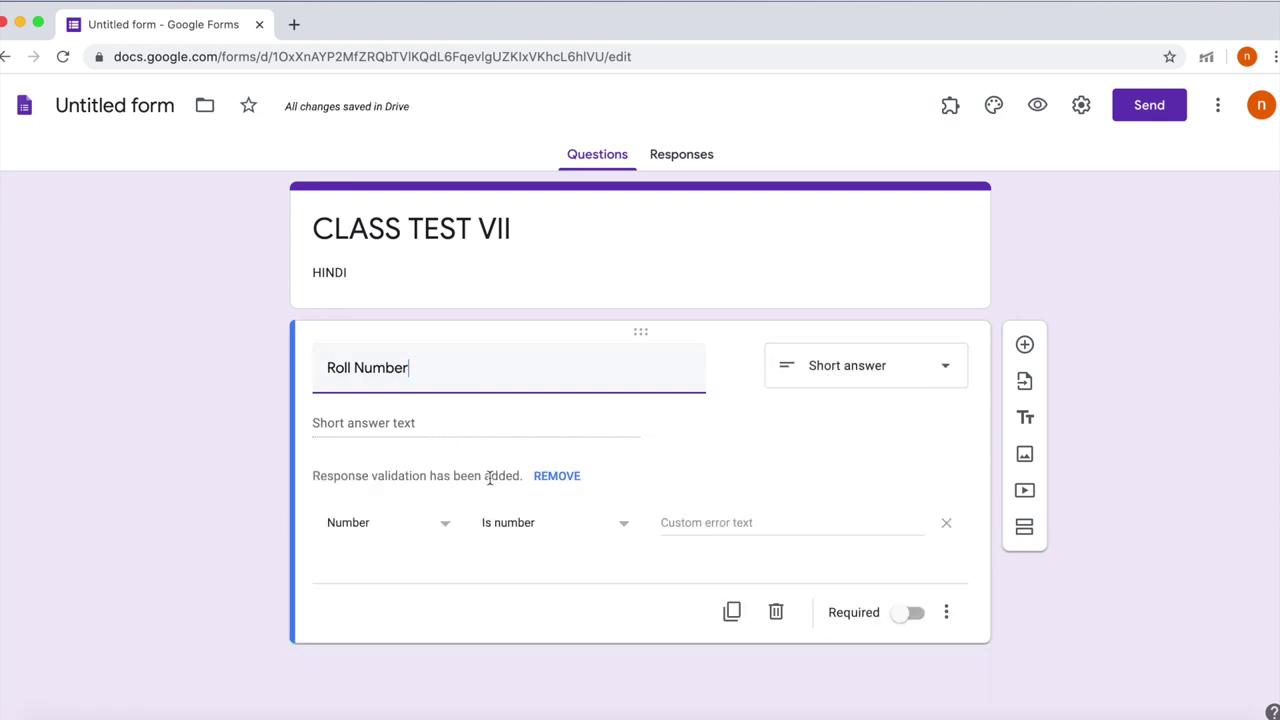
left_click(357, 523)
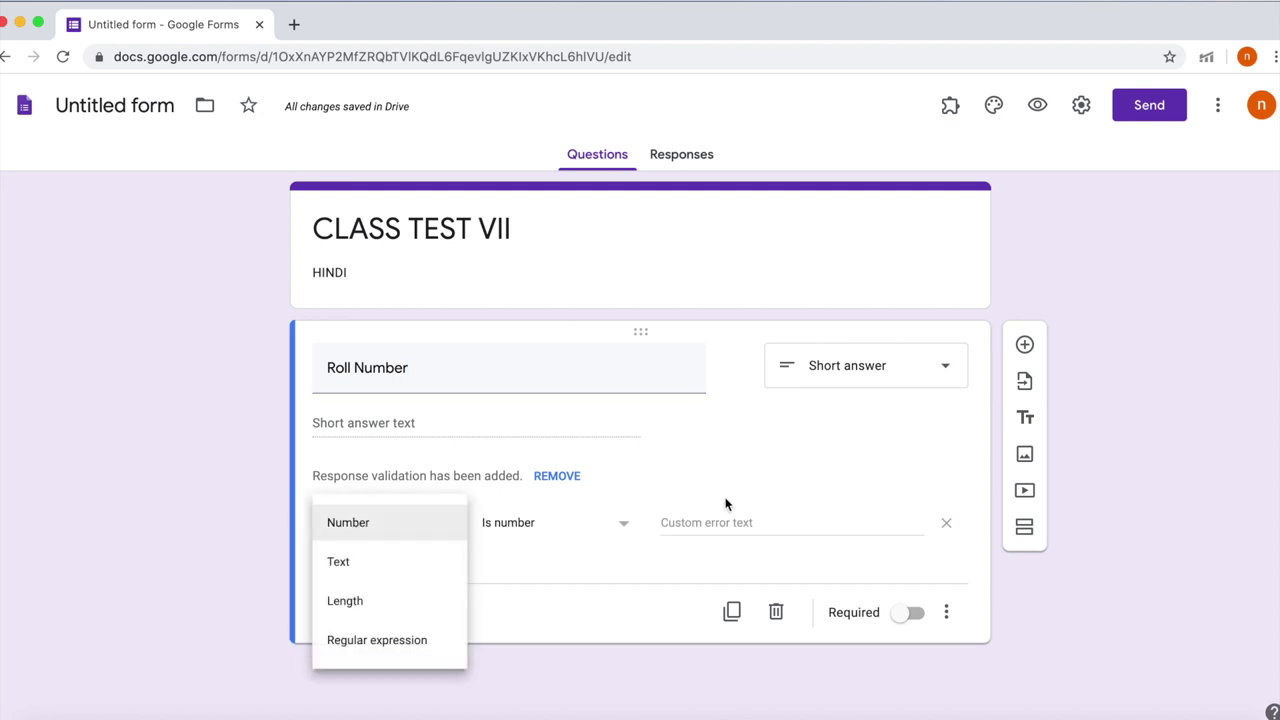
left_click(346, 524)
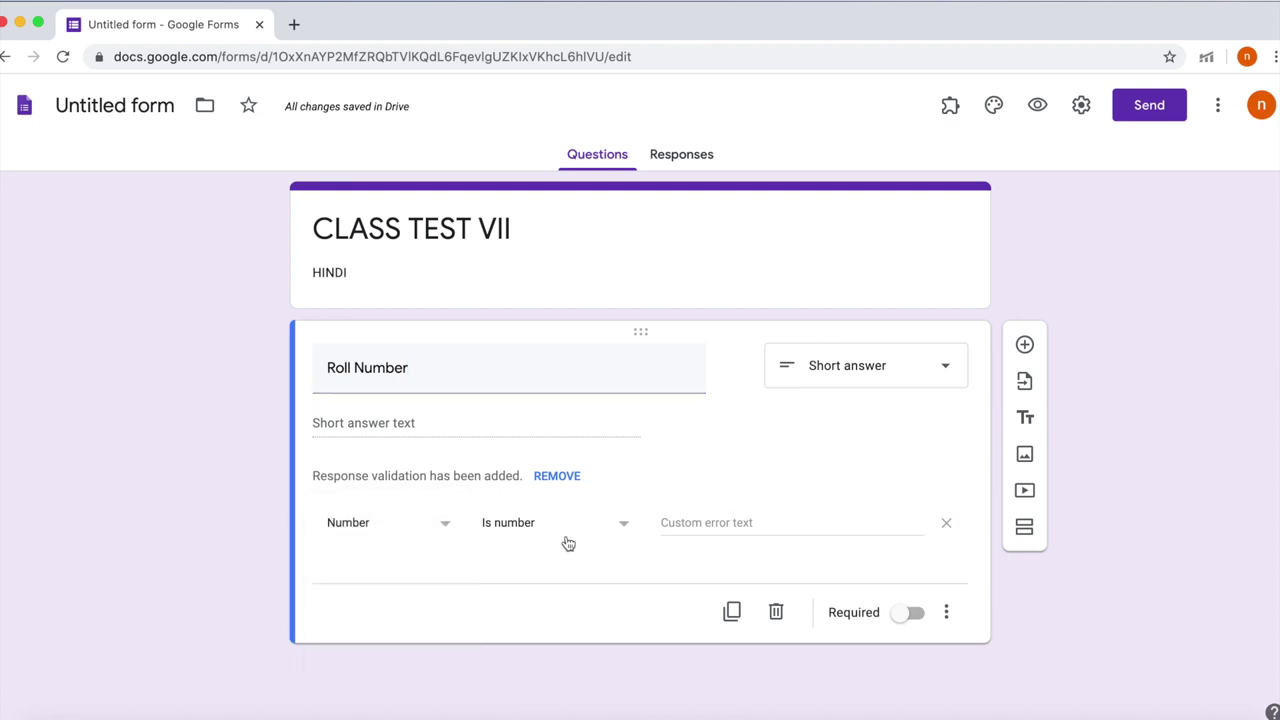
left_click(903, 612)
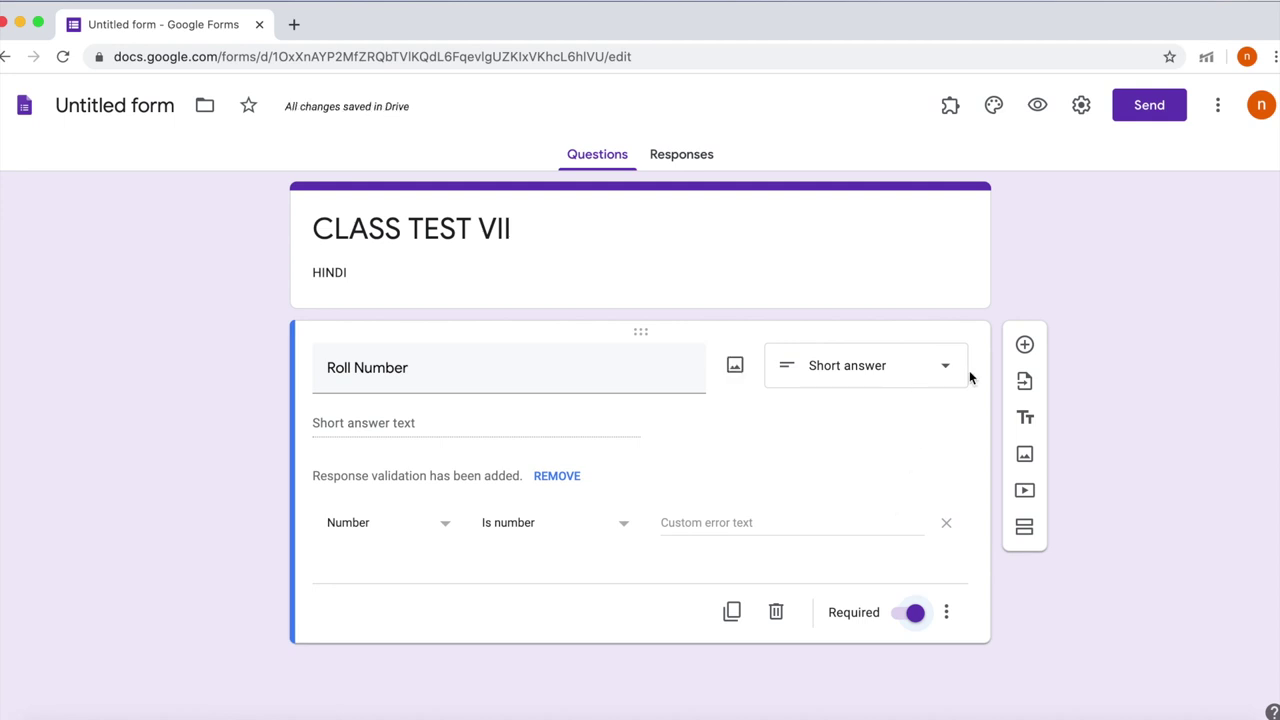
Step: Add a required short-answer question titled NAME below the Roll Number question
left_click(1024, 345)
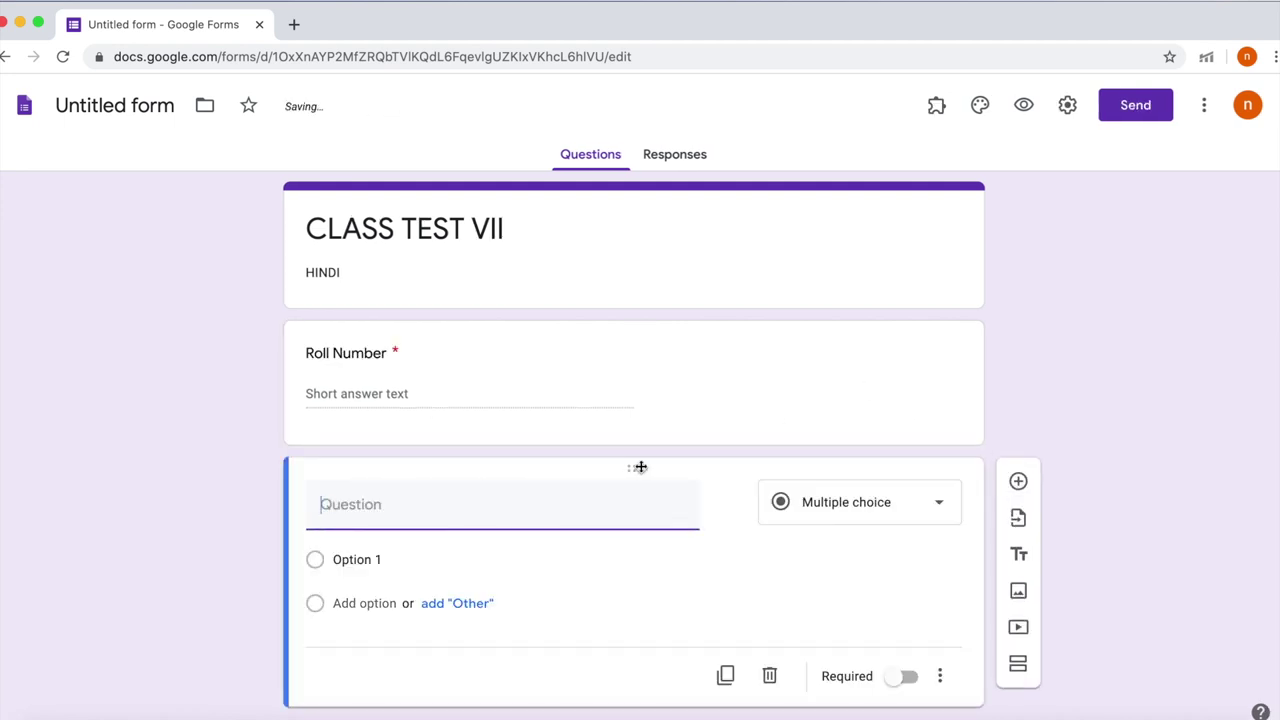
type("NA")
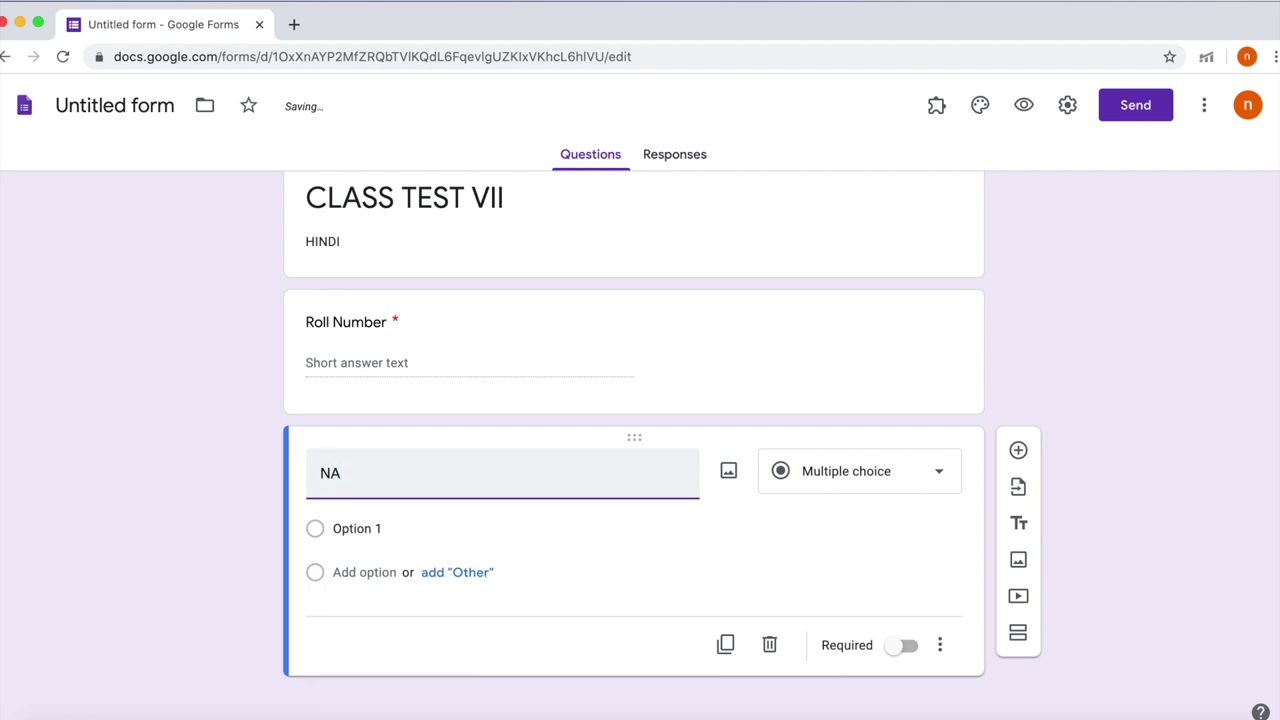
type("ME")
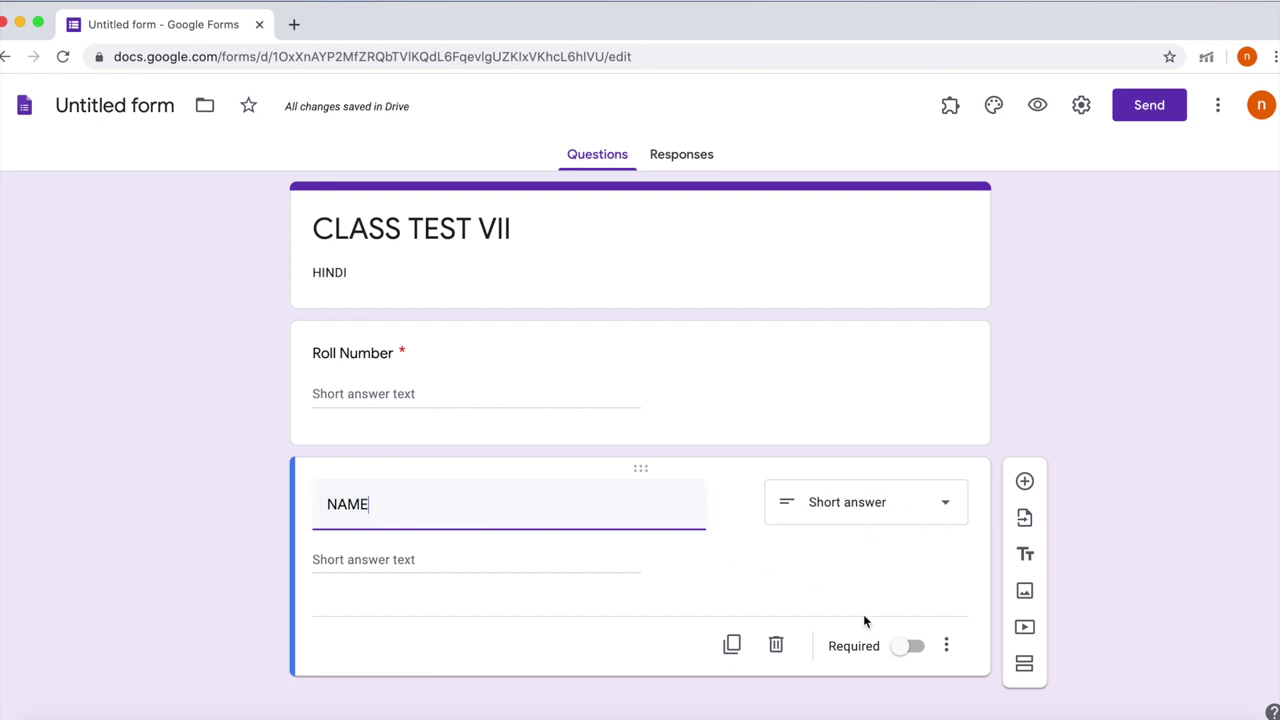
left_click(906, 647)
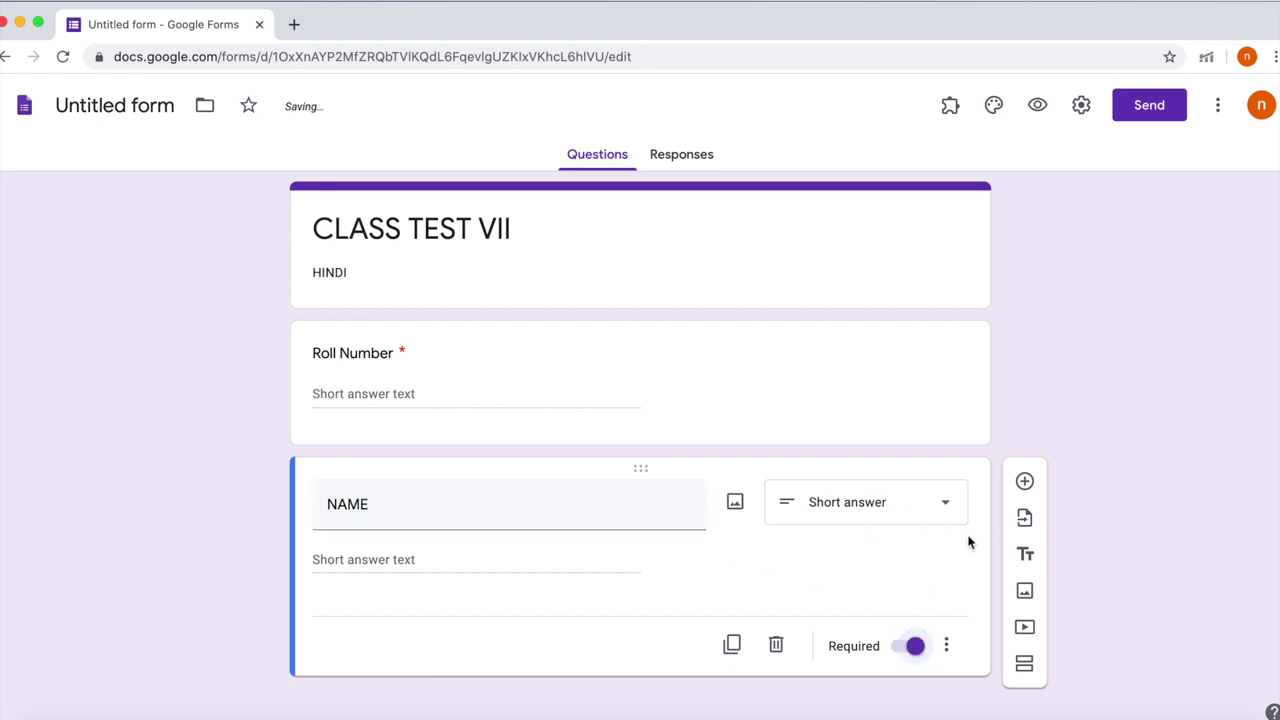
Step: Add a question titled CLASS & SECTION below NAME and set its type to Multiple choice
left_click(1024, 482)
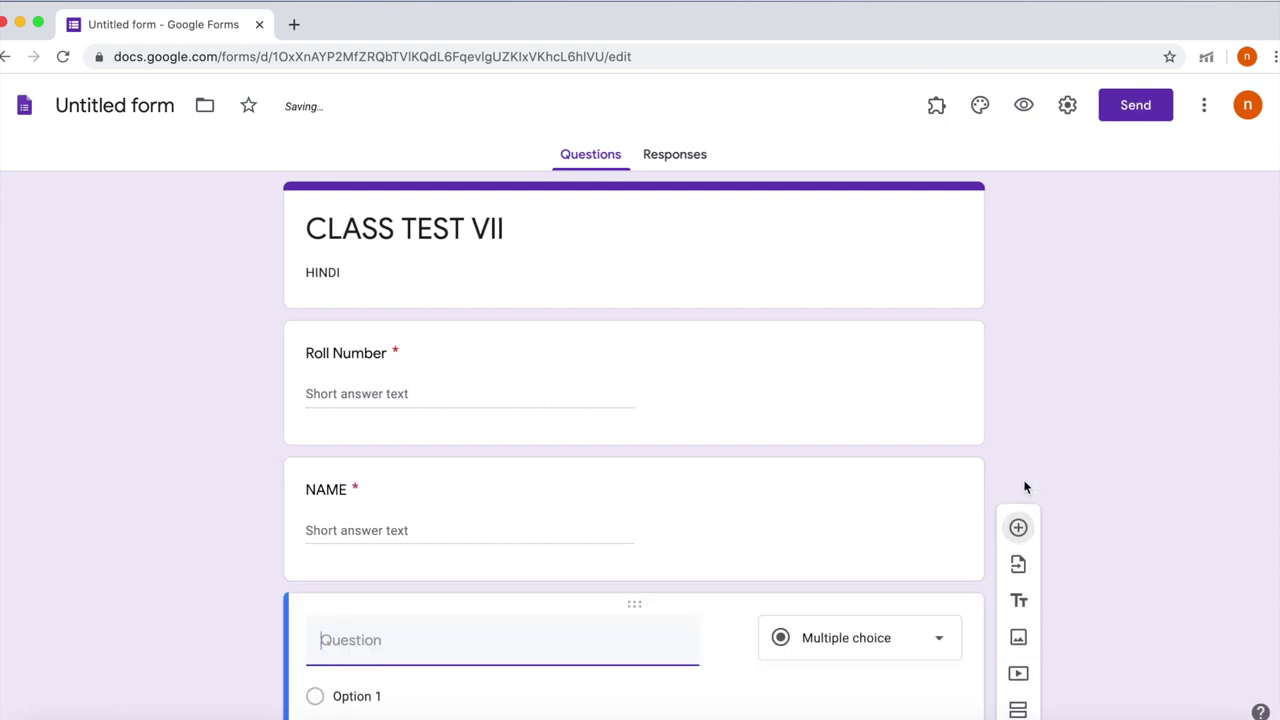
scroll(592, 573, "down", 1)
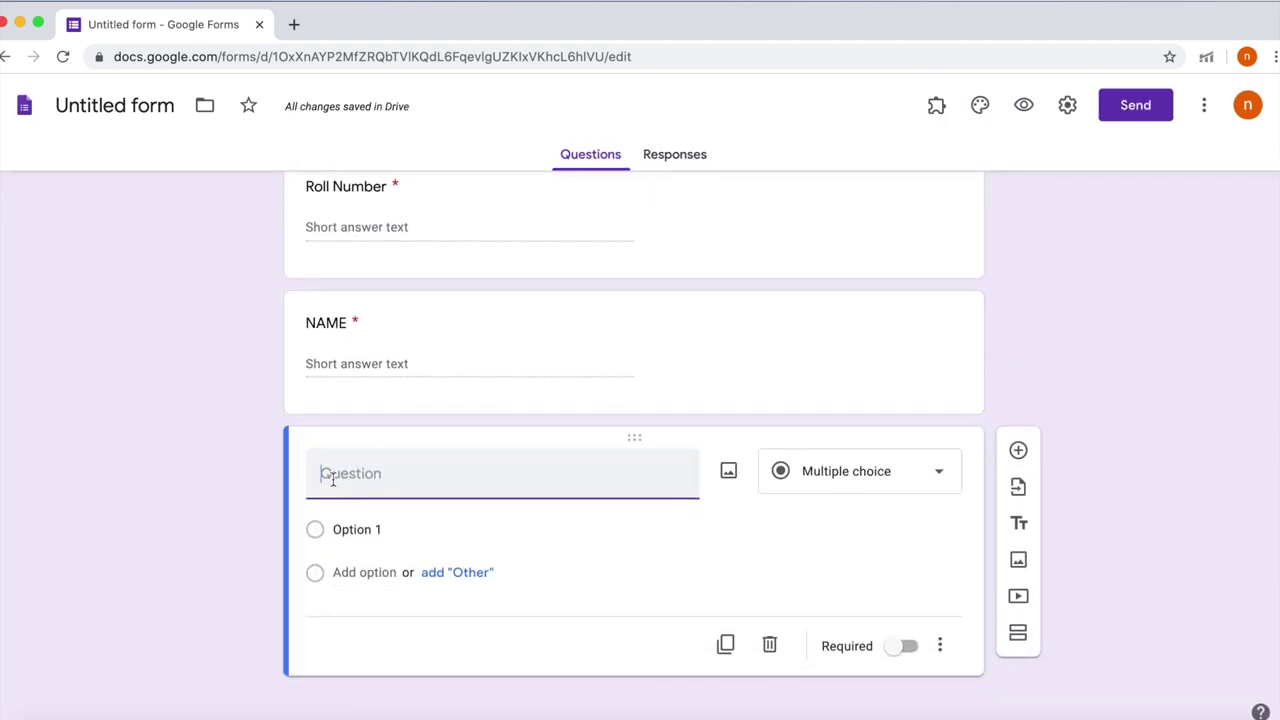
type("C")
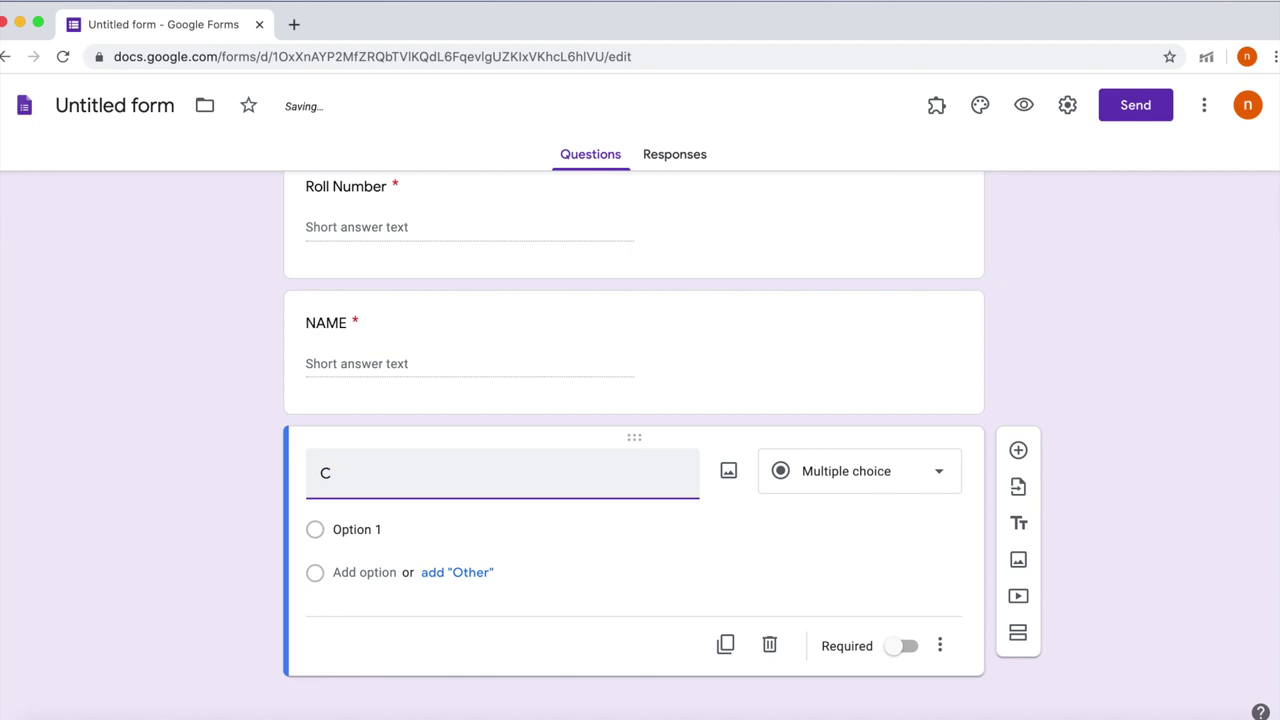
type("LASS ")
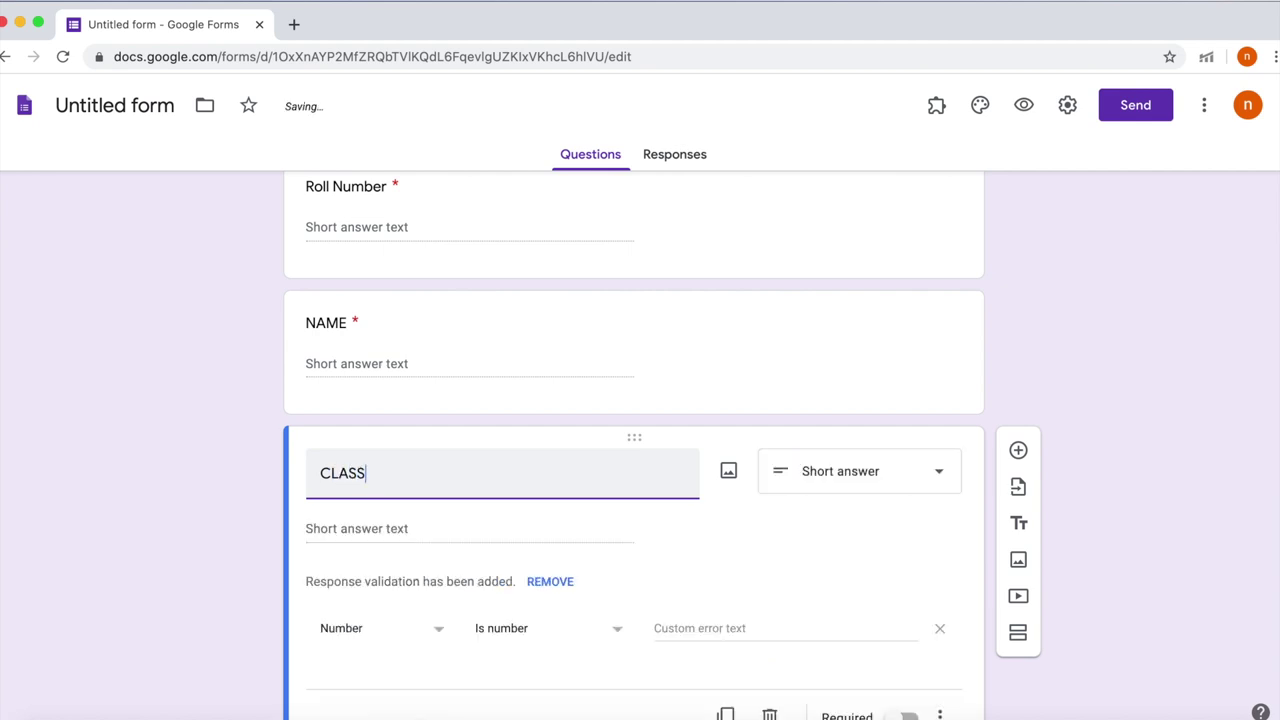
type("& SECTION")
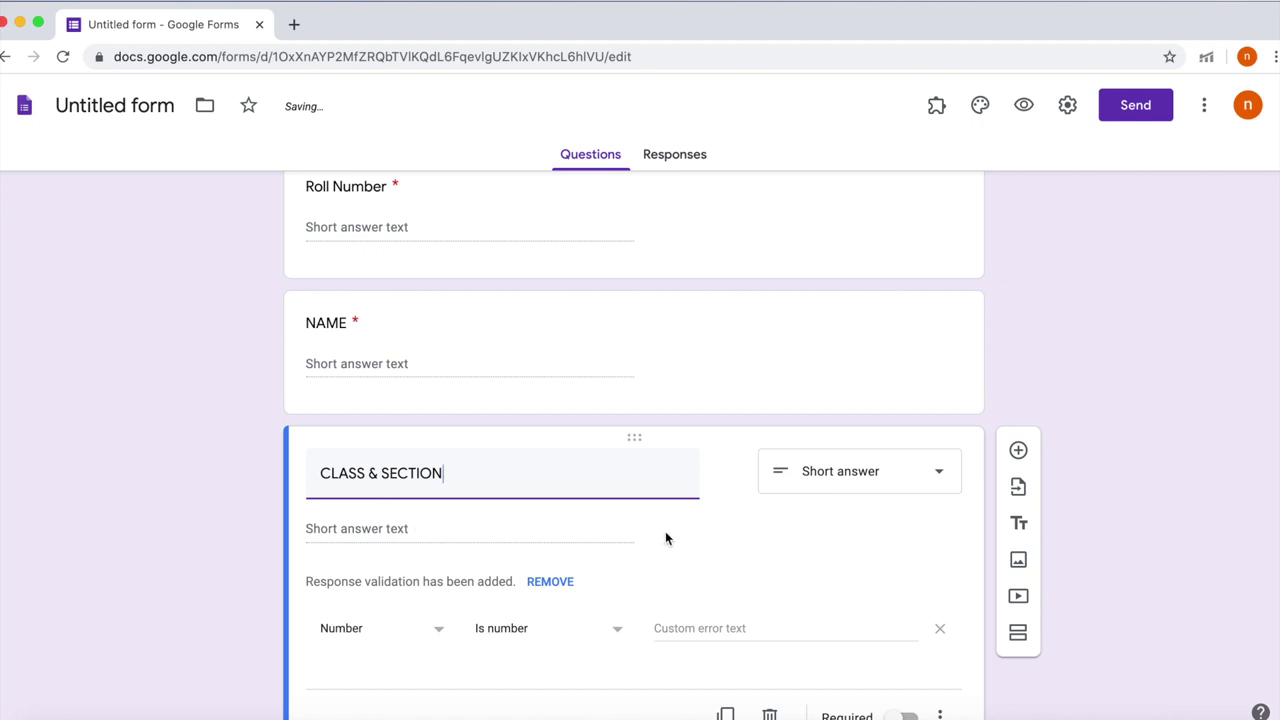
left_click(942, 472)
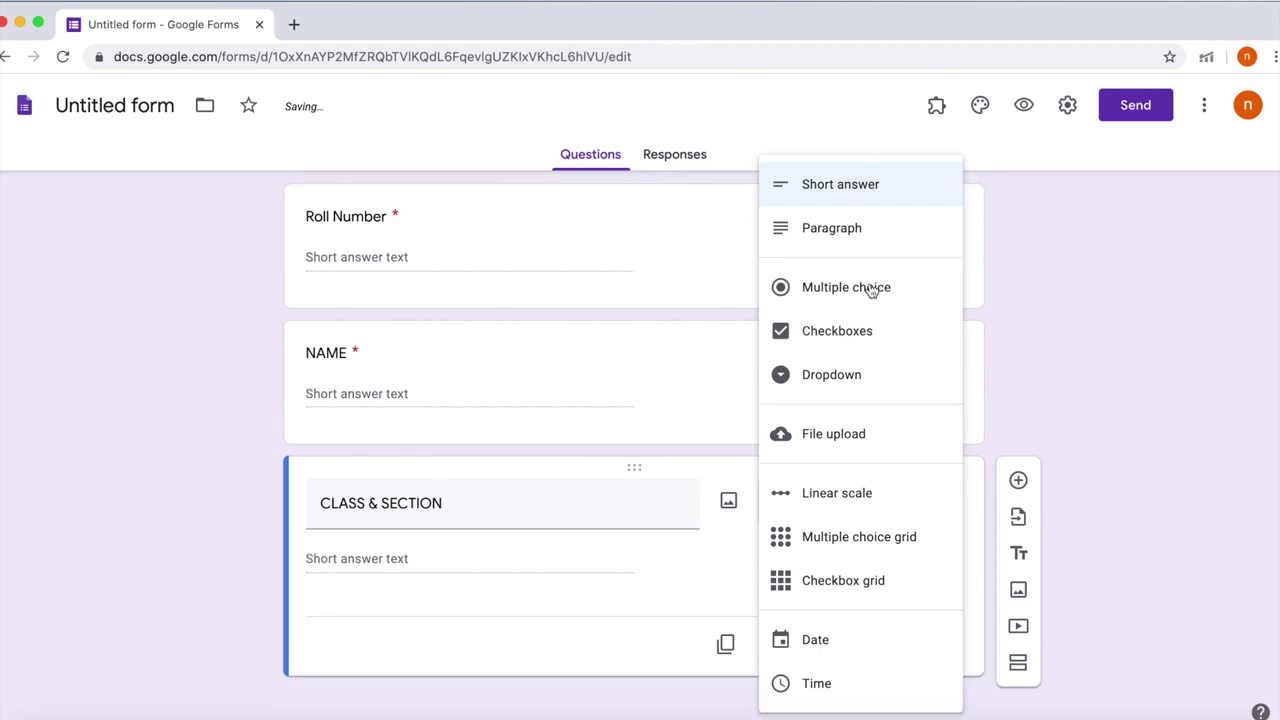
left_click(872, 287)
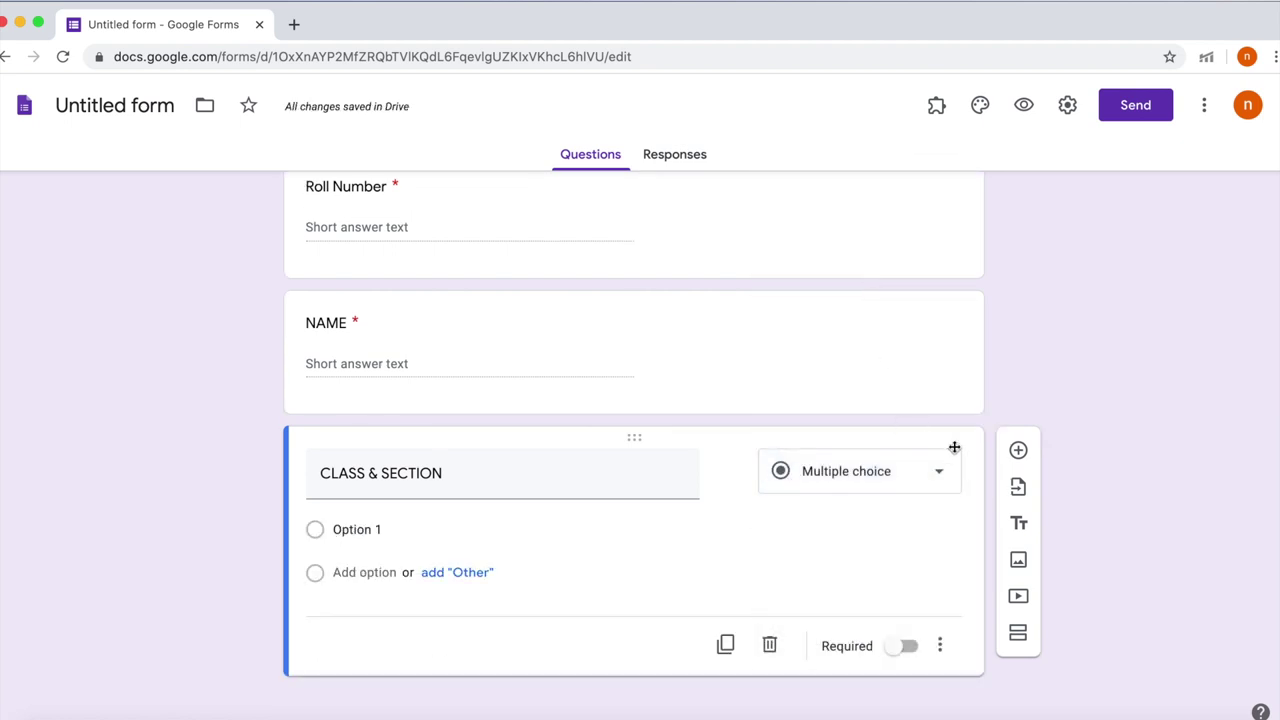
Step: Give the CLASS & SECTION question the answer options 7A and 7B plus an "Other" option
left_click(385, 527)
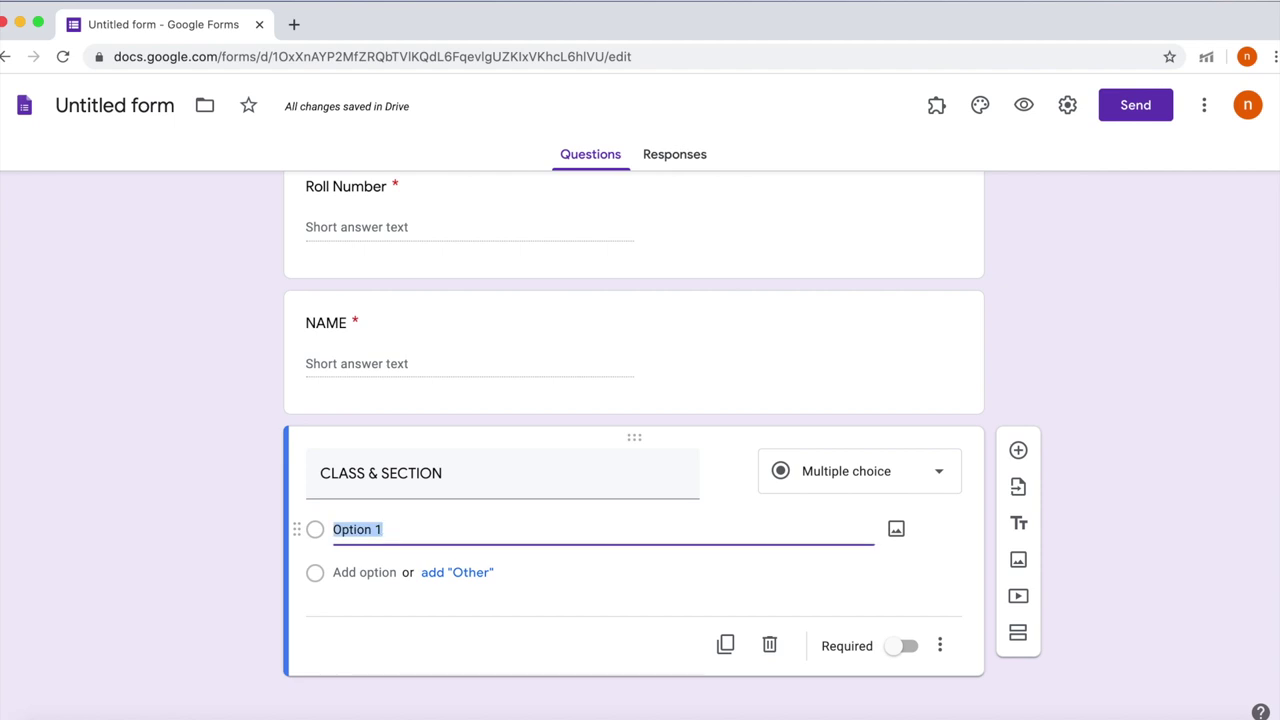
key("BackSpace")
type("7A")
left_click(475, 575)
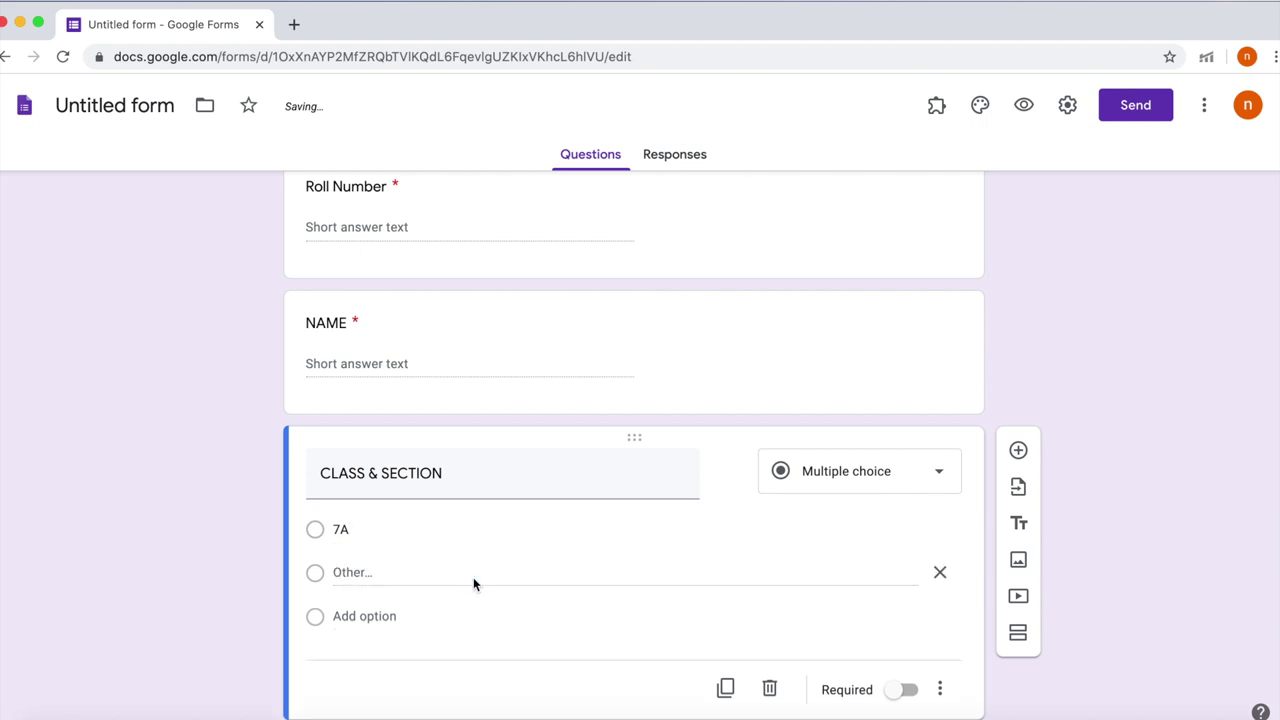
left_click(393, 615)
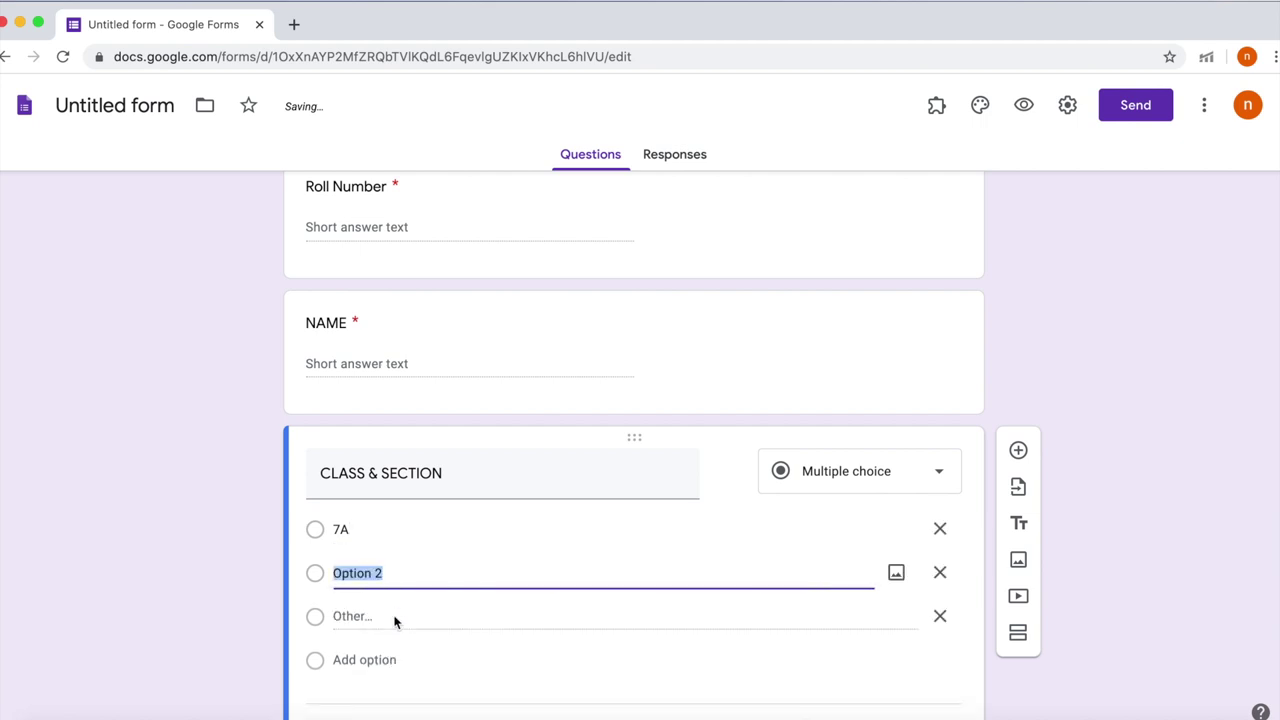
key("BackSpace")
type("7B")
Step: Add the answer options 7C and 7D to the CLASS & SECTION question and try to make the question required
scroll(381, 611, "down", 2)
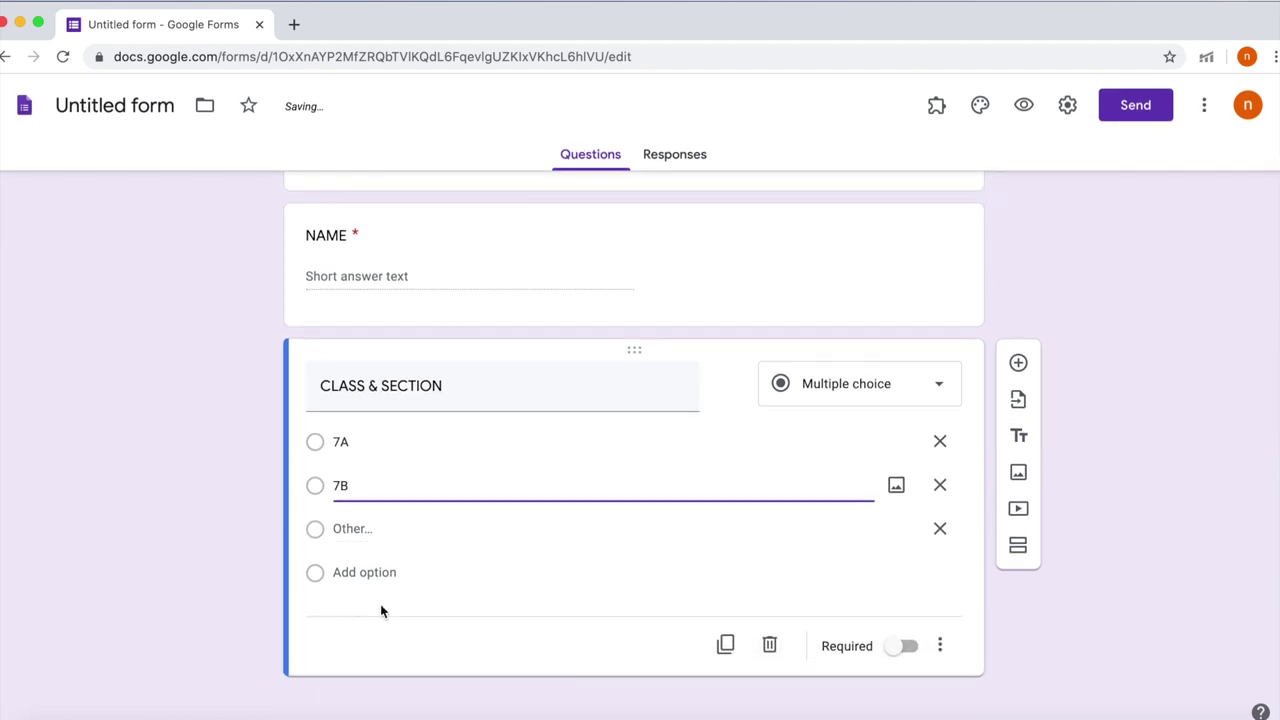
left_click(390, 573)
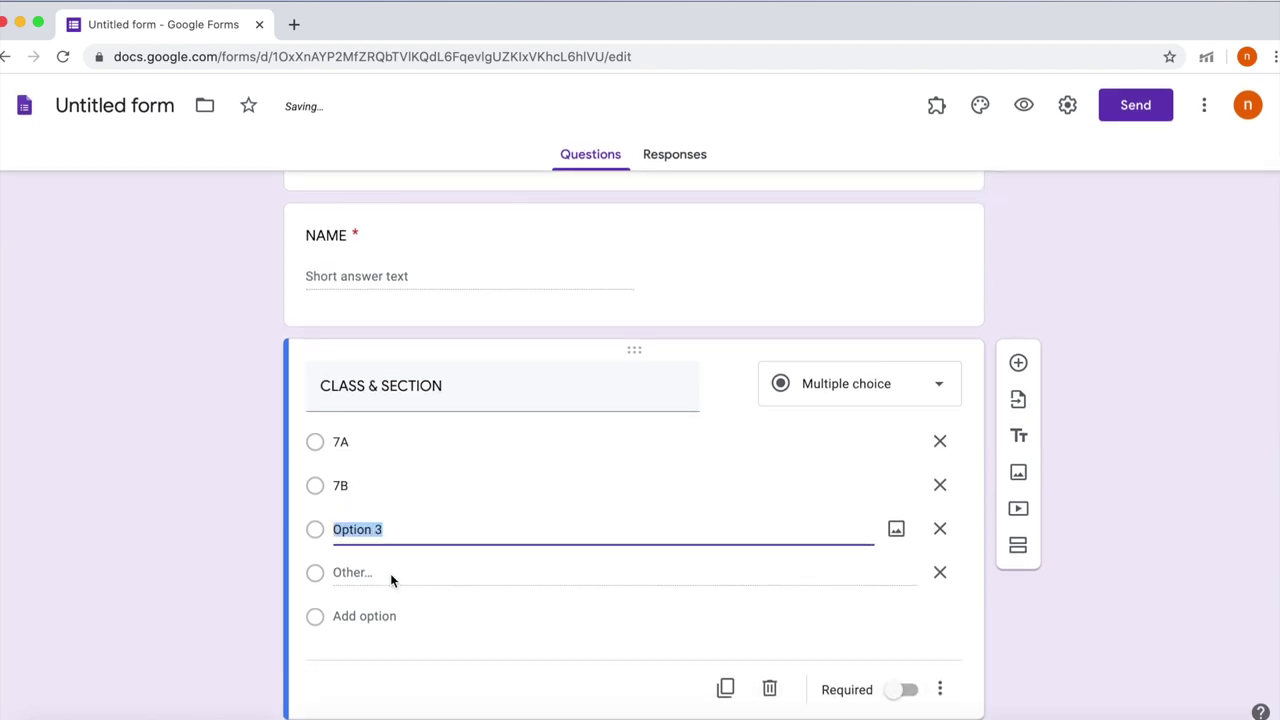
key("BackSpace")
type("7C")
left_click(390, 618)
key("BackSpace")
type("7D")
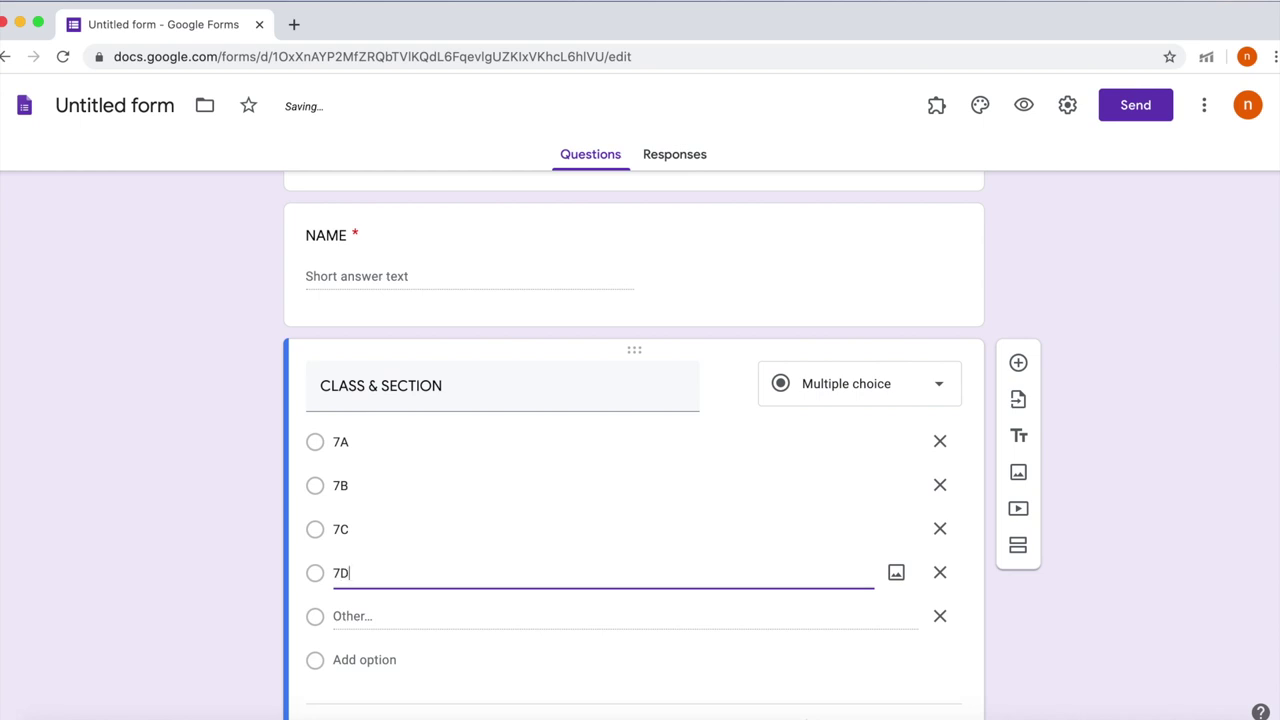
left_click(534, 612)
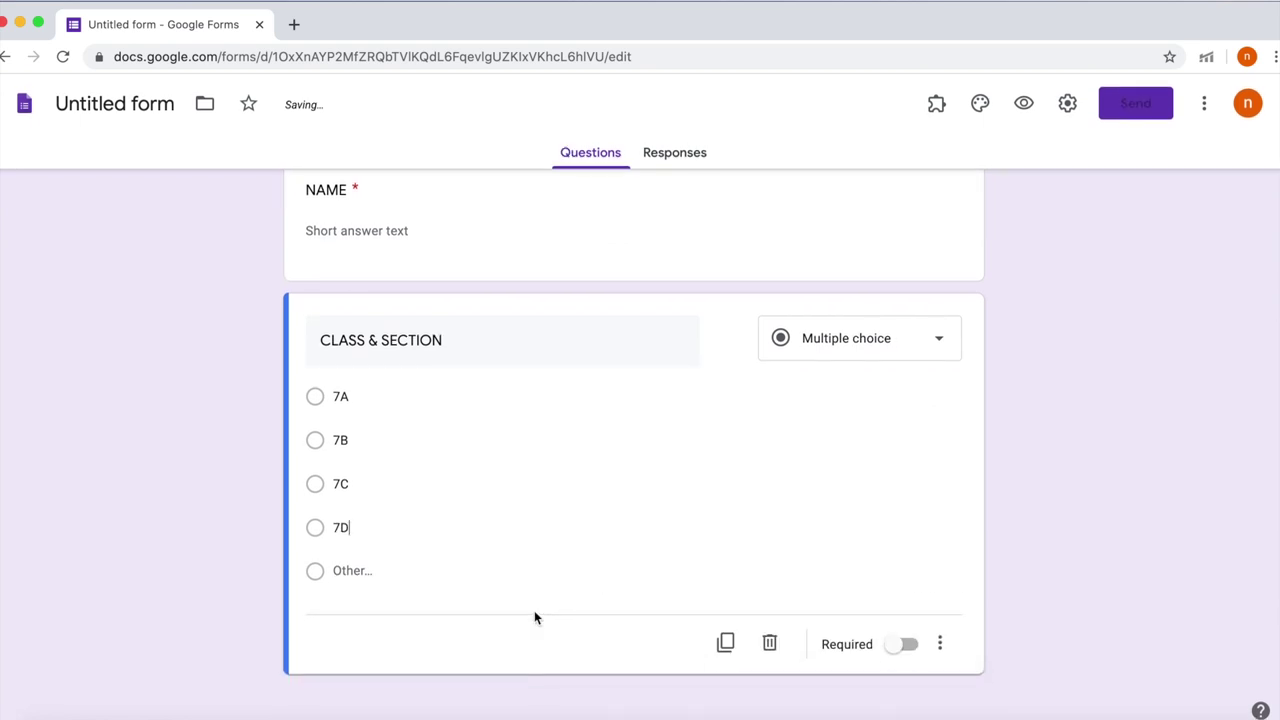
left_click(890, 650)
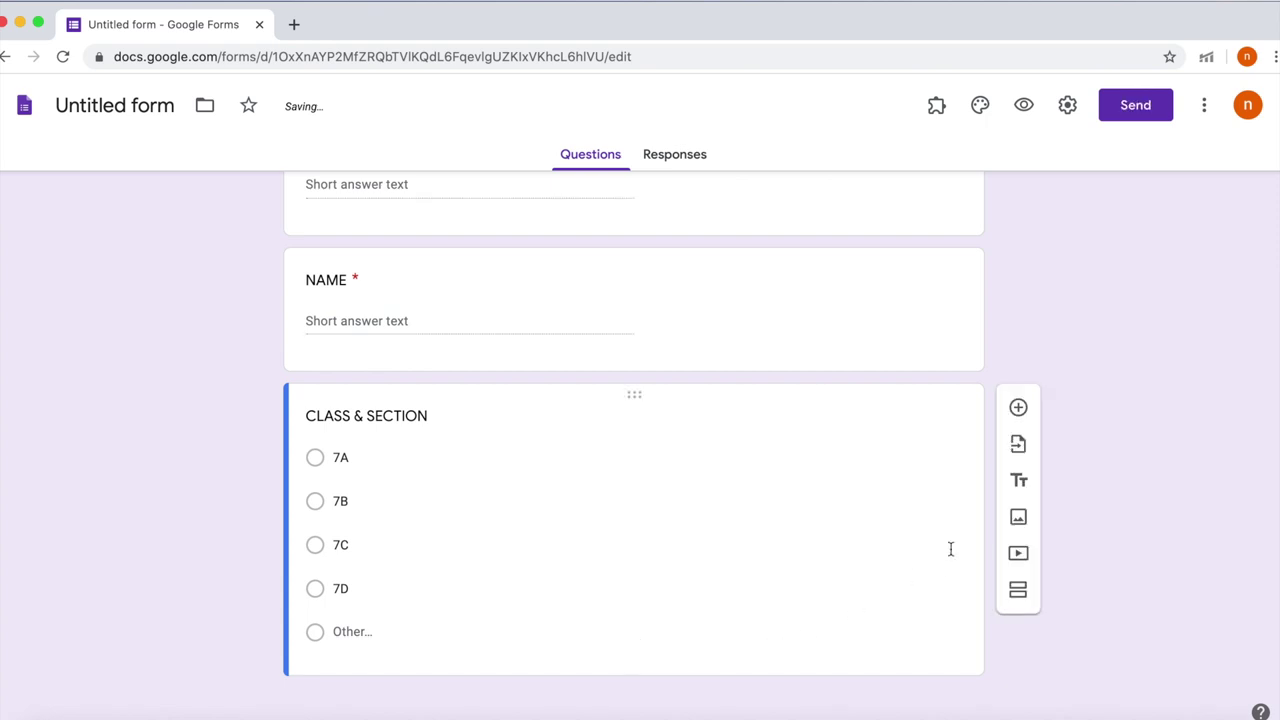
Step: Add a new empty question below the CLASS & SECTION question
left_click(1018, 409)
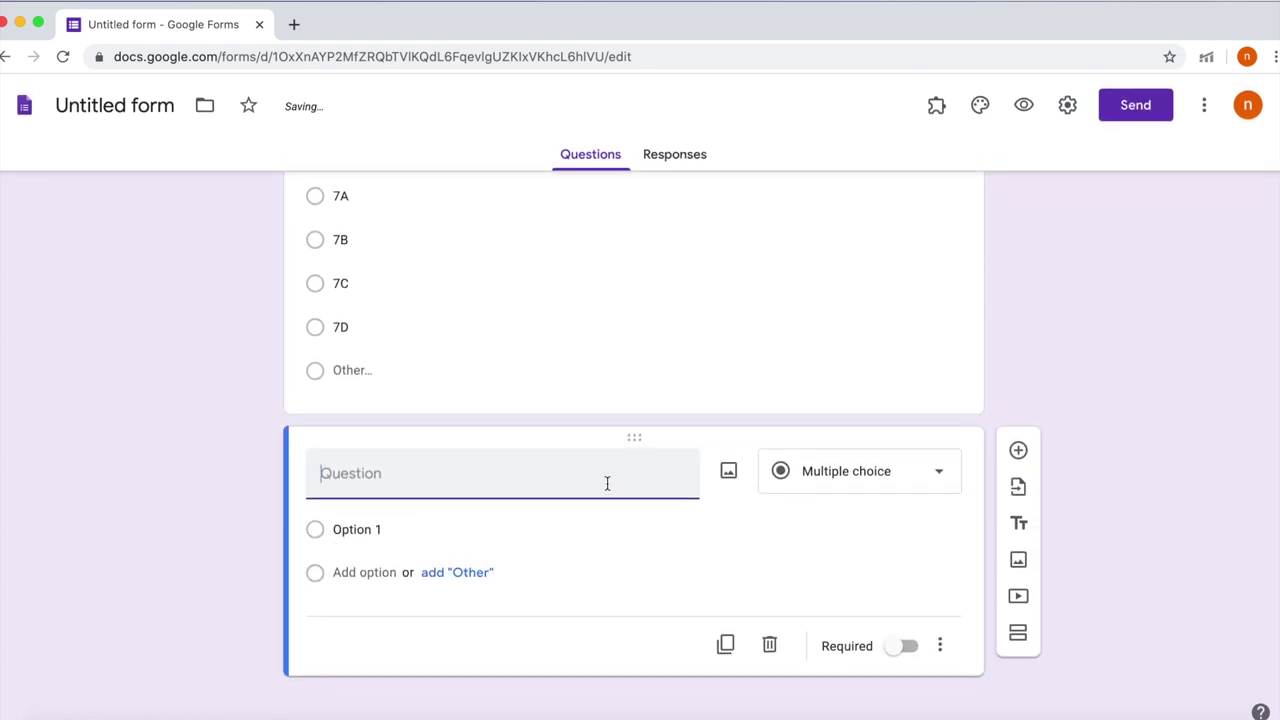
Step: Open Google Docs in a new browser tab by searching for google docs, and create a blank document
left_click(294, 24)
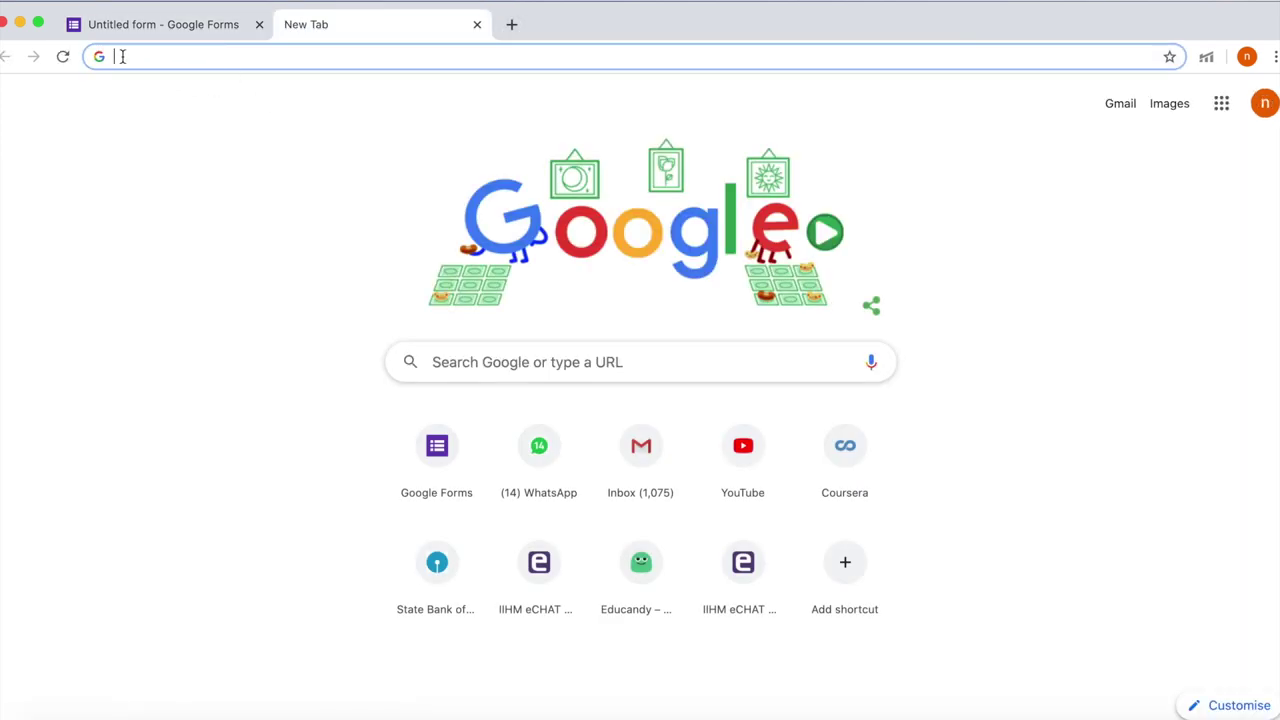
type("goo")
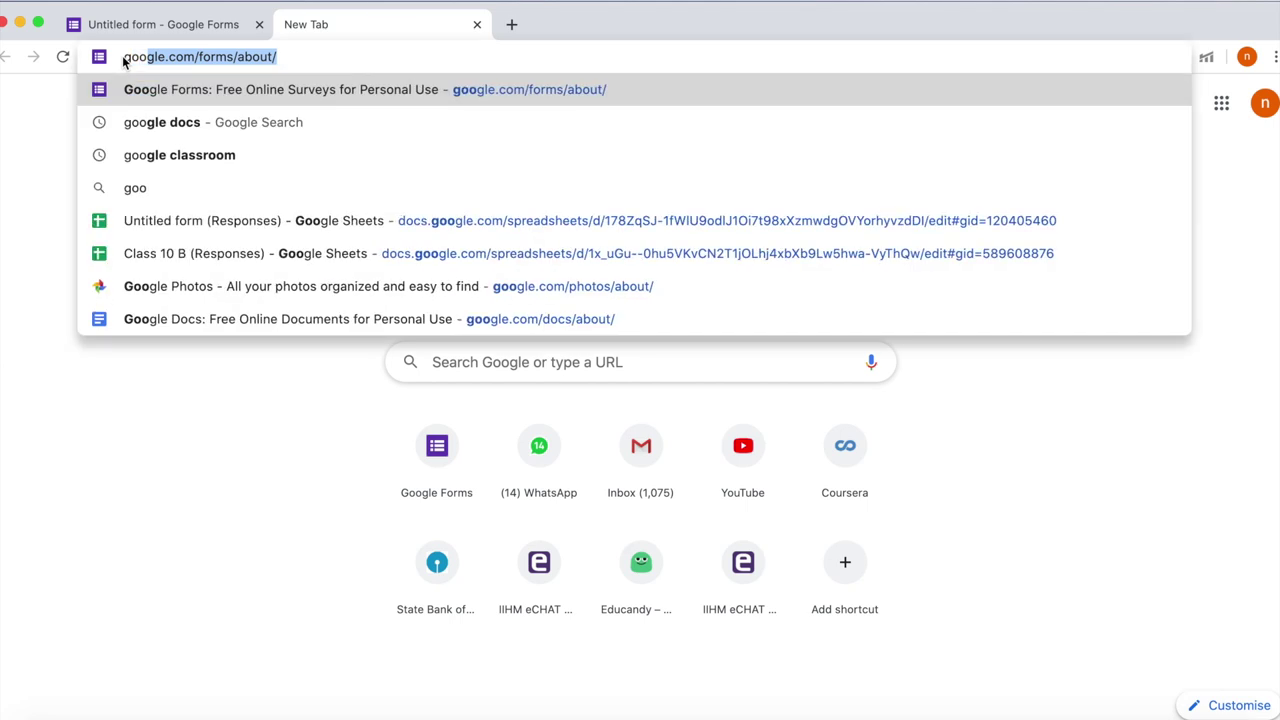
left_click(154, 123)
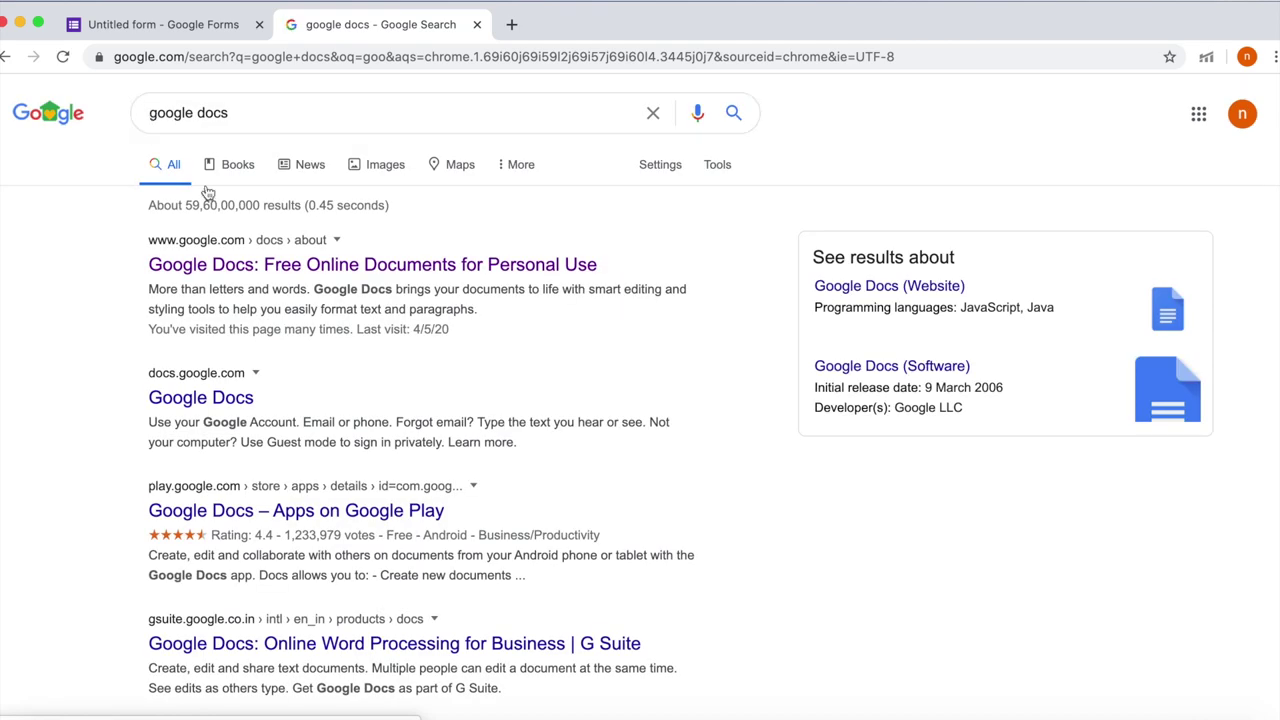
left_click(298, 268)
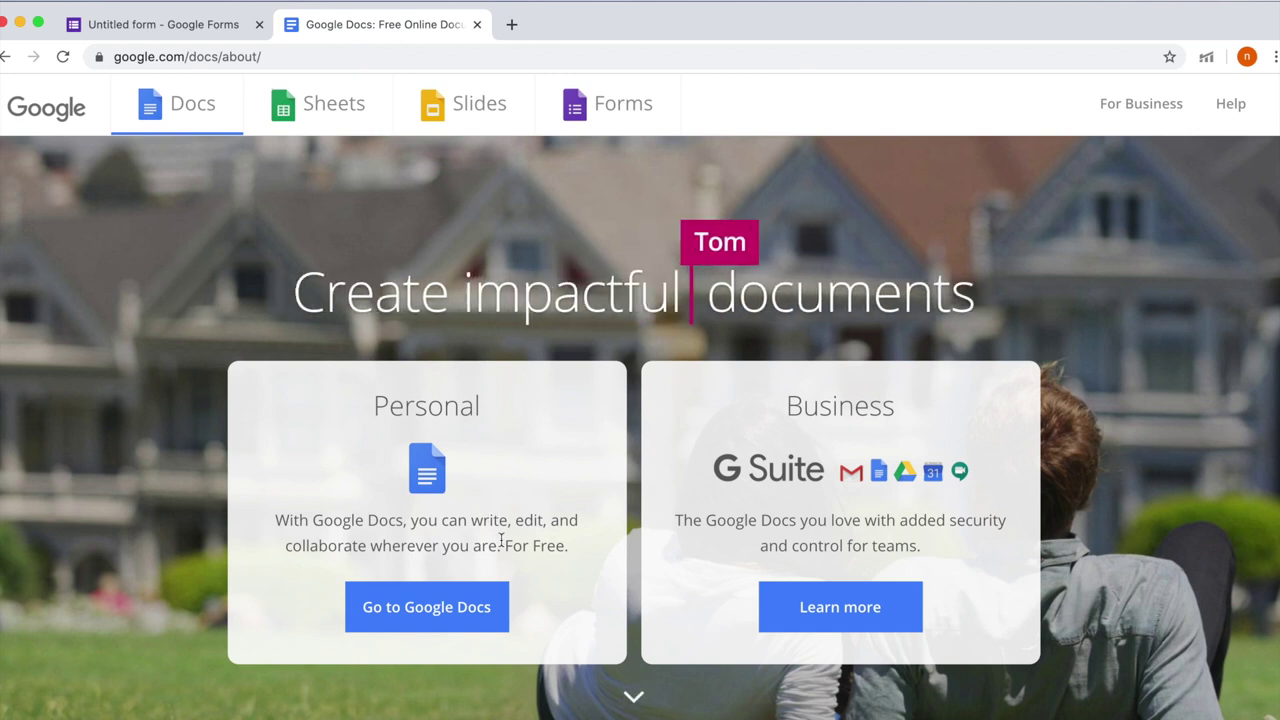
left_click(427, 610)
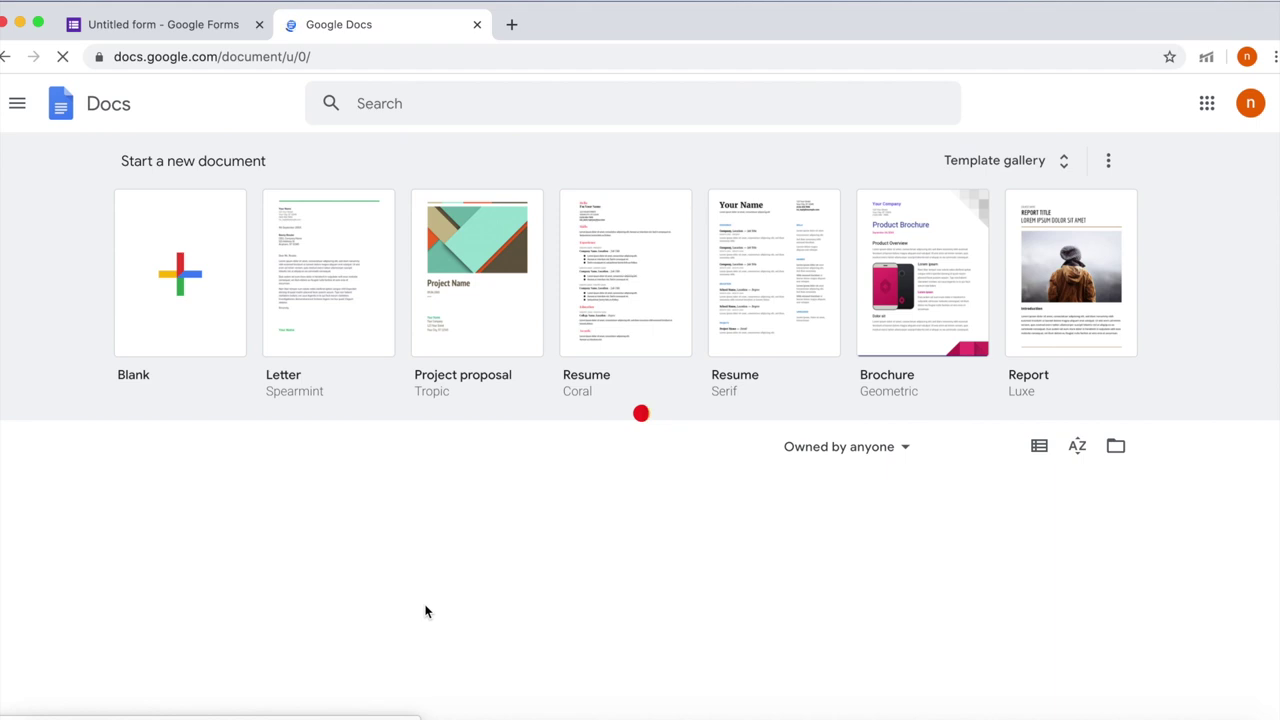
left_click(206, 345)
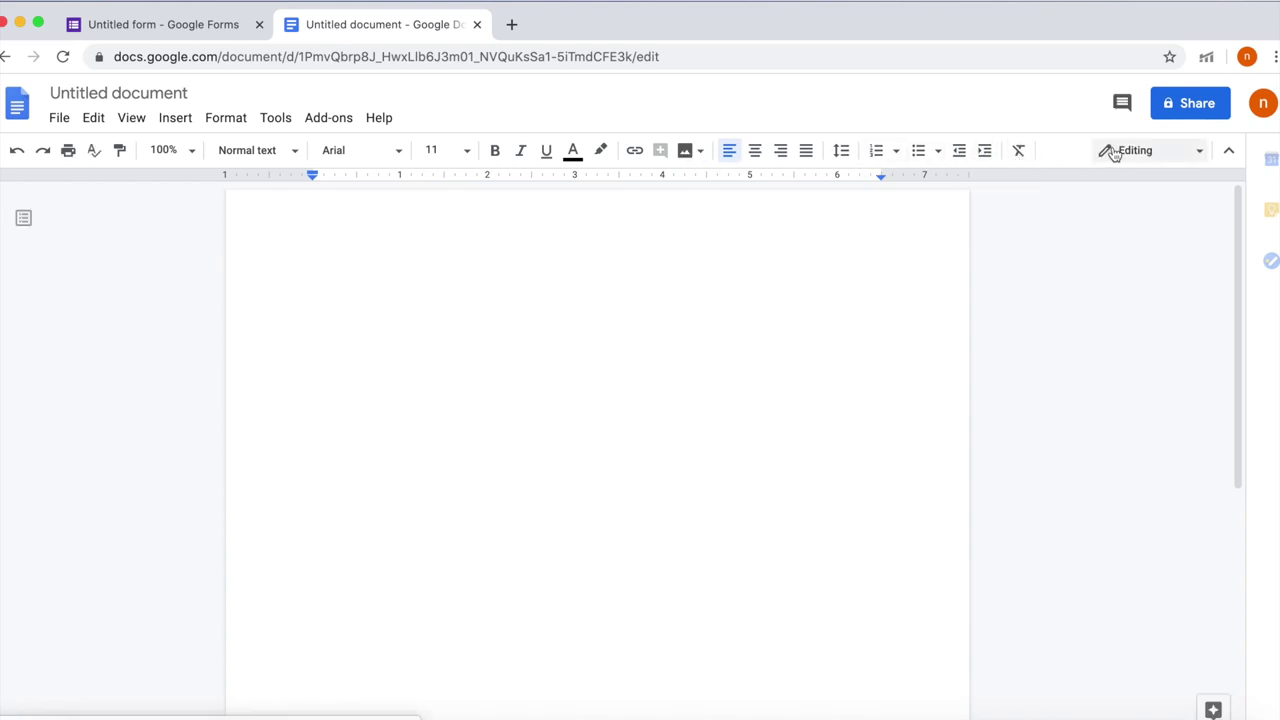
Step: Set the input tool to हिन्दी transliteration and write "आ प" with "सही" on the line below
left_click(1073, 152)
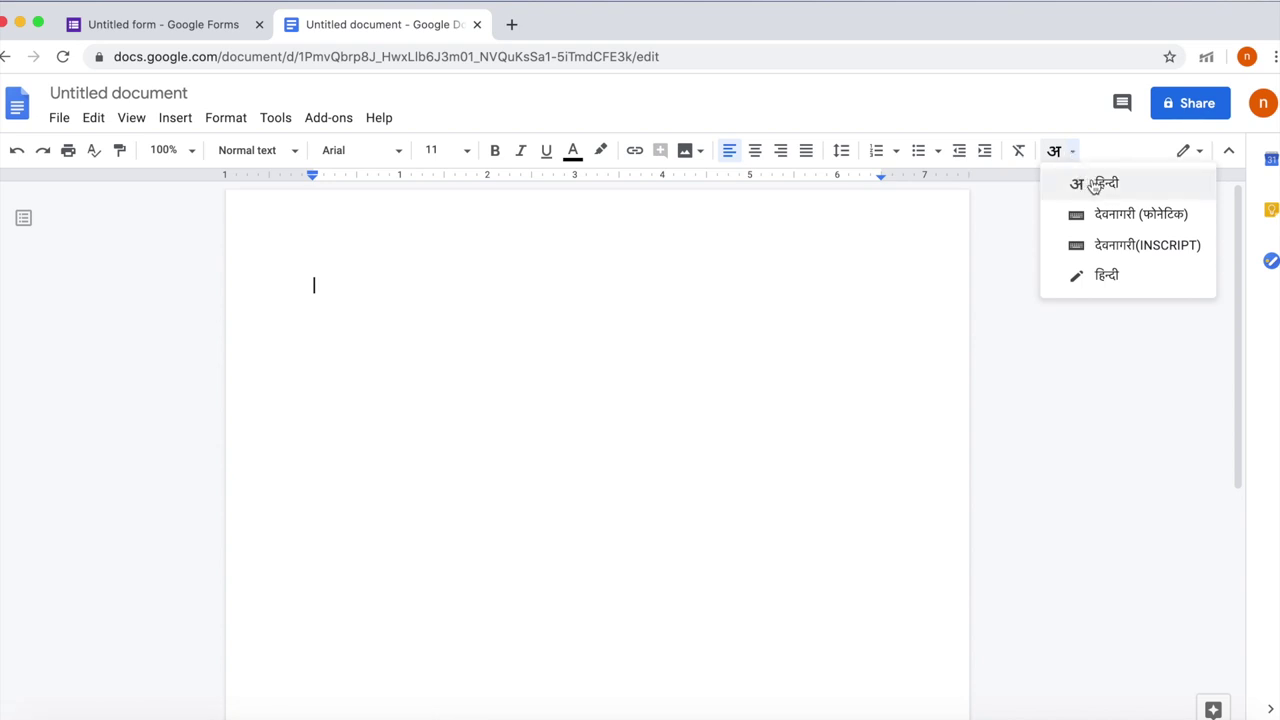
left_click(1092, 184)
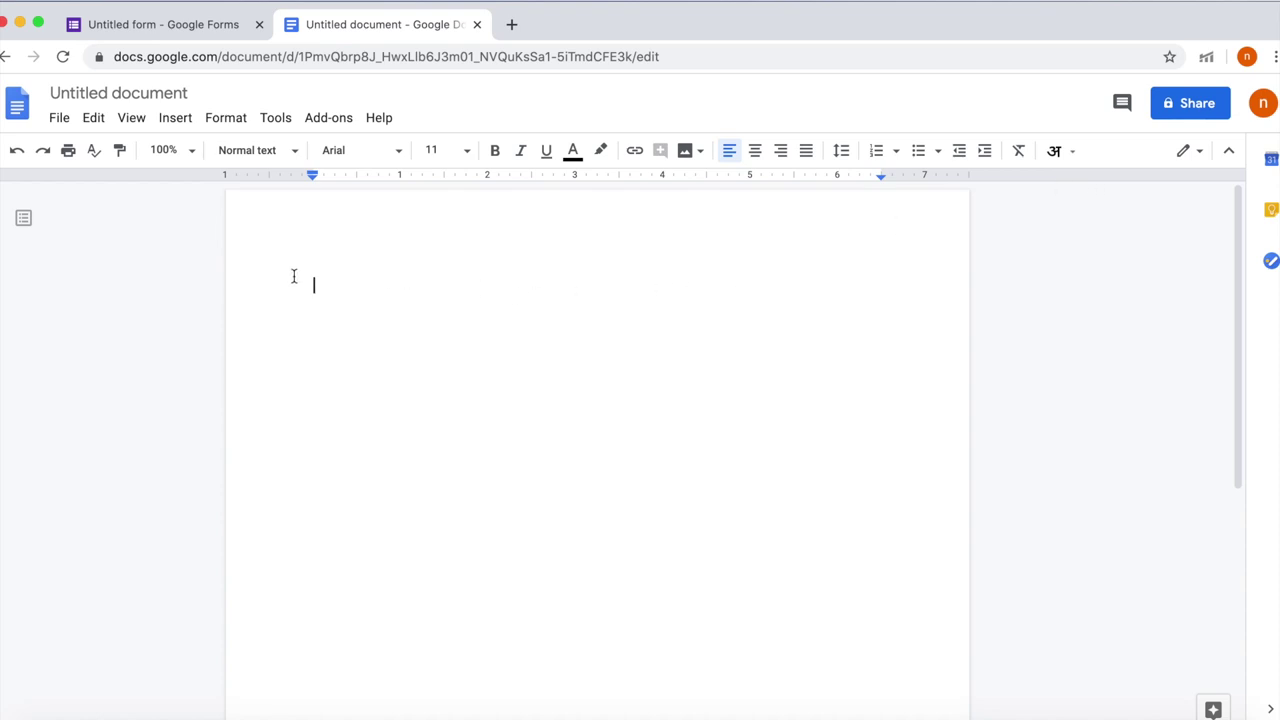
type("aa p")
key("Return")
type("sahi")
key("space")
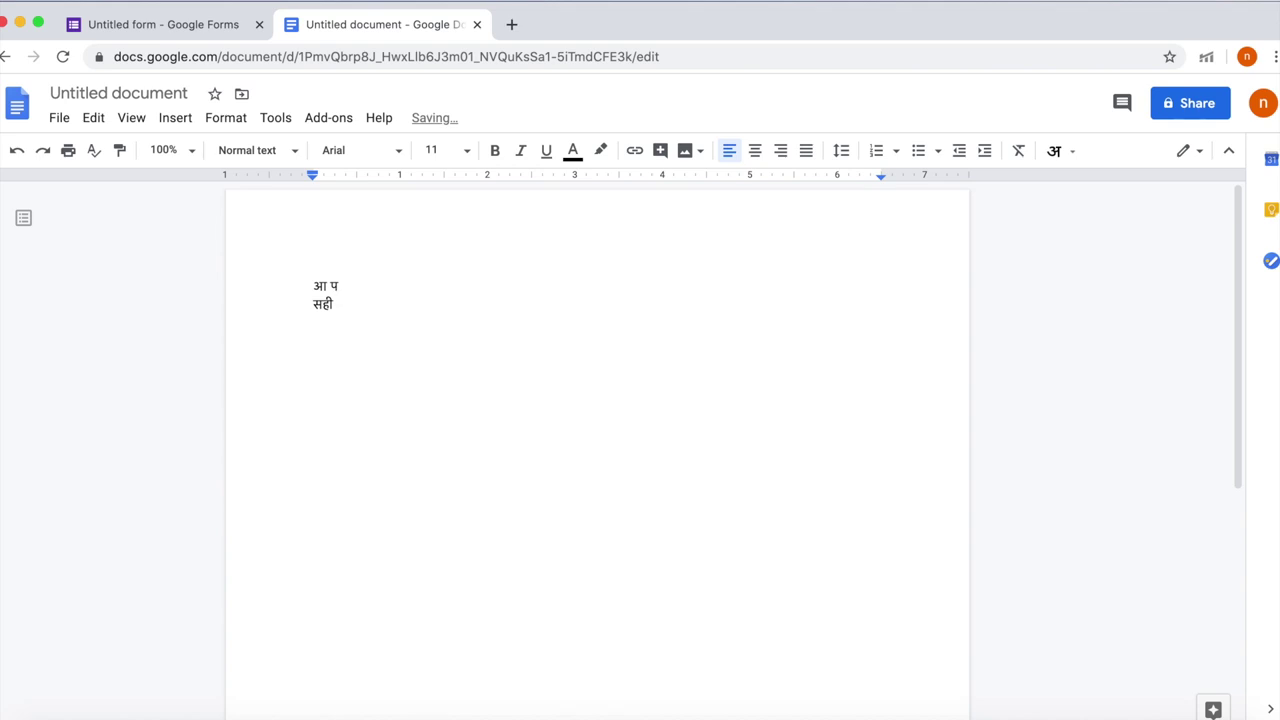
Step: Continue the second line with "उत्तर चुनें", choosing the matching Hindi spellings from the suggestions
type("utar")
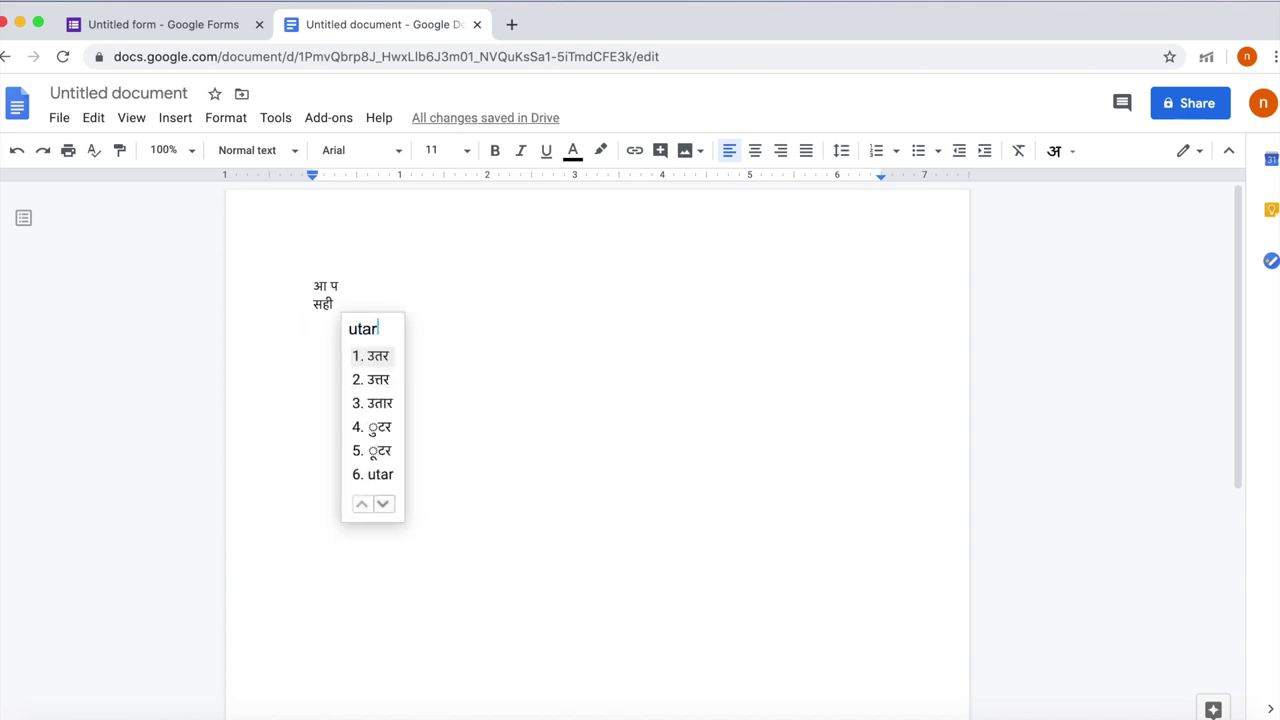
left_click(372, 379)
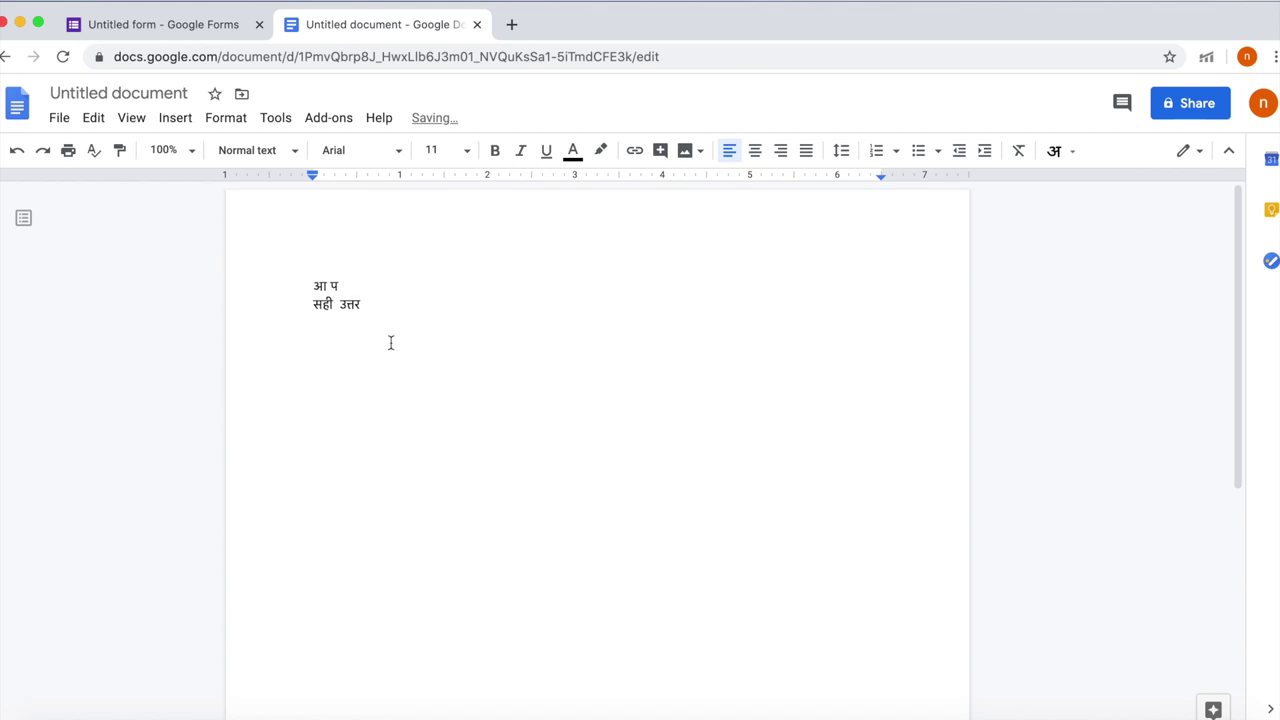
type("c")
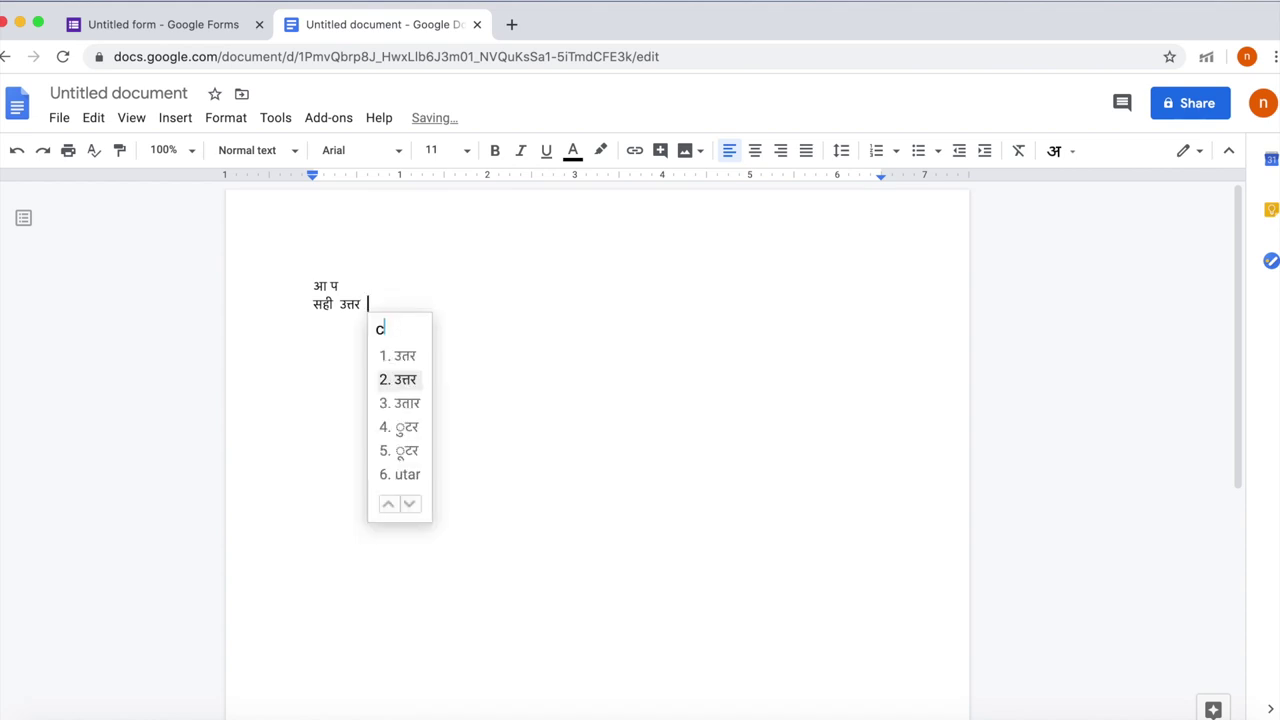
type("hune")
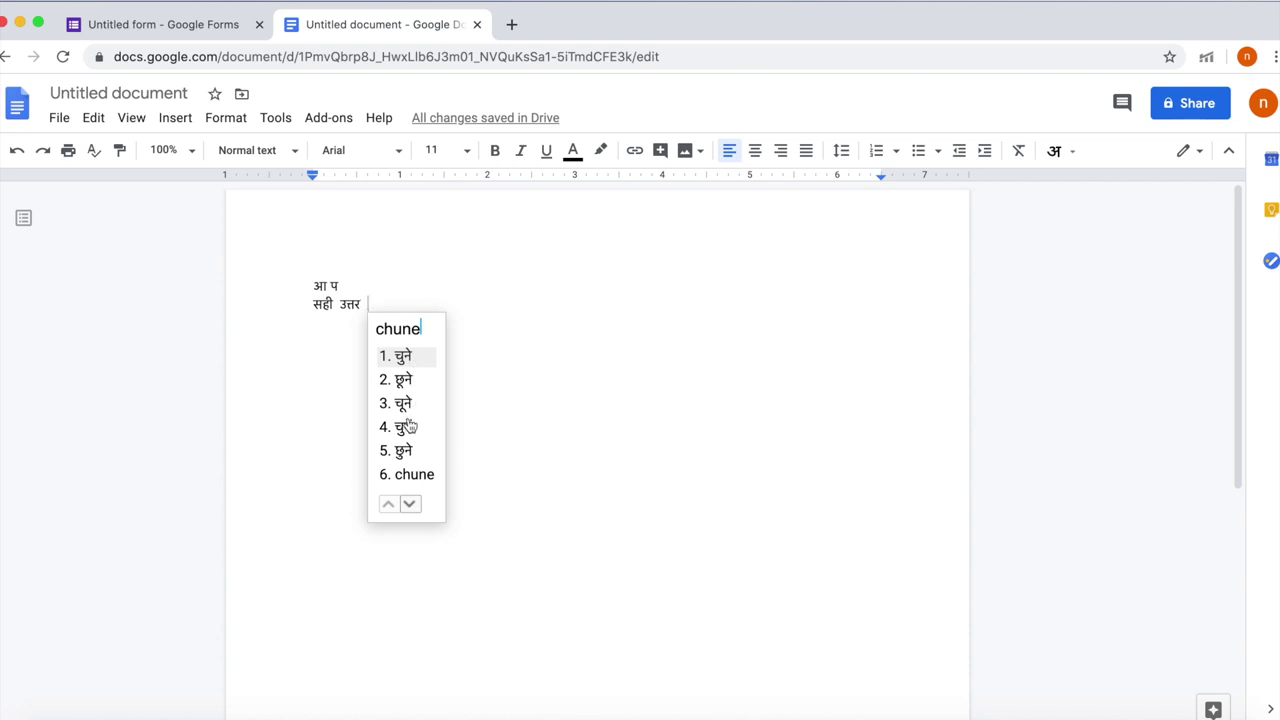
left_click(405, 426)
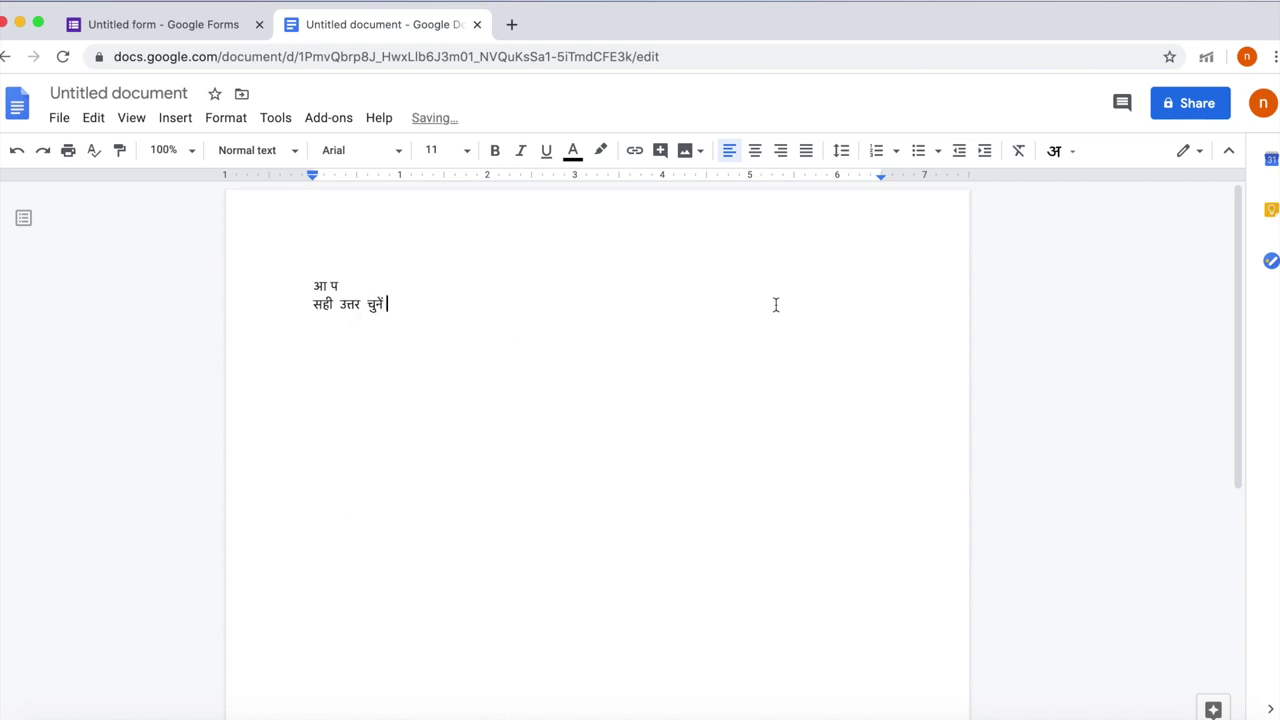
Step: Switch the input tool to the देवनागरी (फोनेटिक) on-screen keyboard and enter "अ आ ए ग" on a new line
left_click(1072, 153)
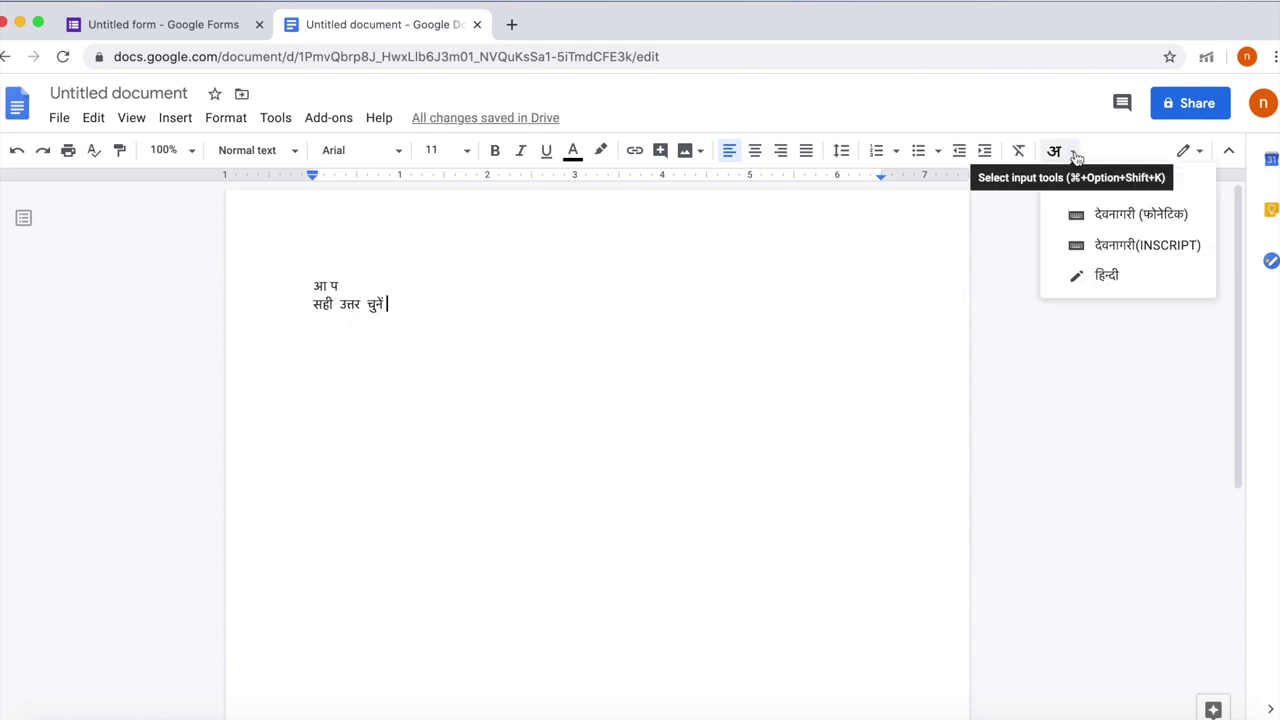
left_click(1100, 213)
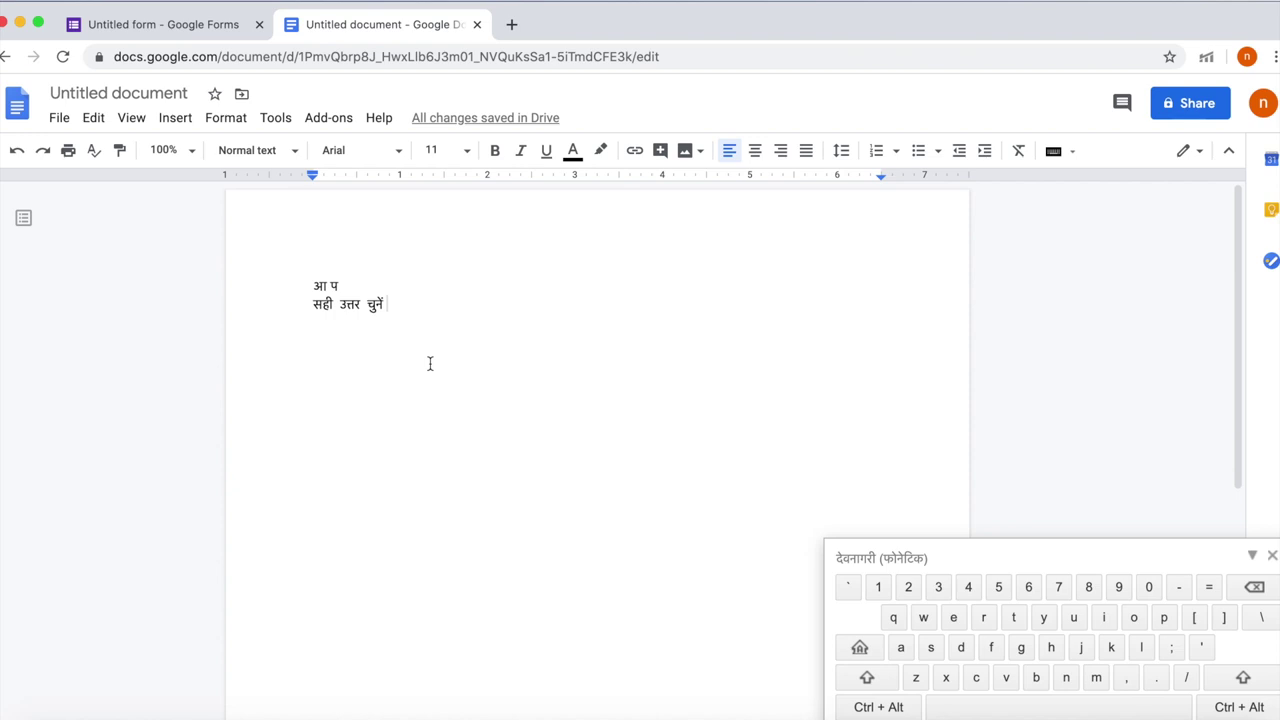
key("Return")
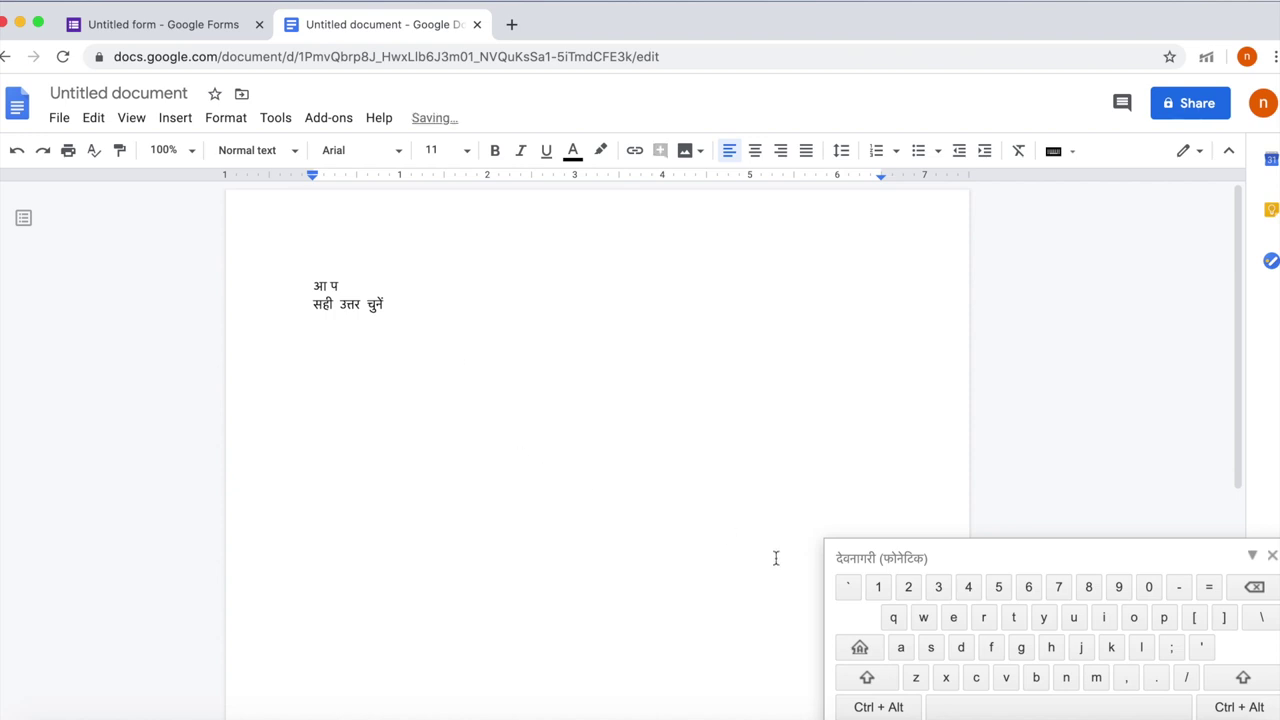
left_click(901, 651)
left_click(1000, 705)
left_click(986, 712)
left_click(953, 619)
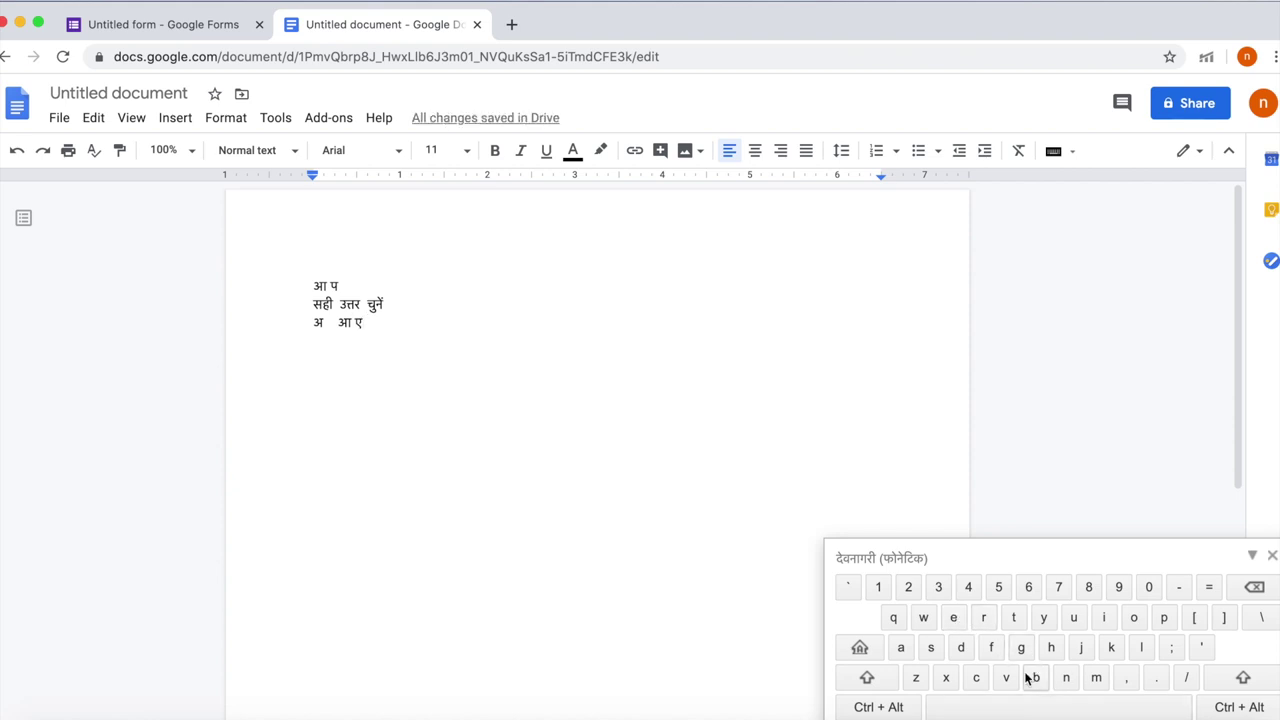
left_click(1030, 716)
Step: Switch the input tool to the देवनागरी(INSCRIPT) on-screen keyboard and enter "हक की" on a new line
left_click(1073, 154)
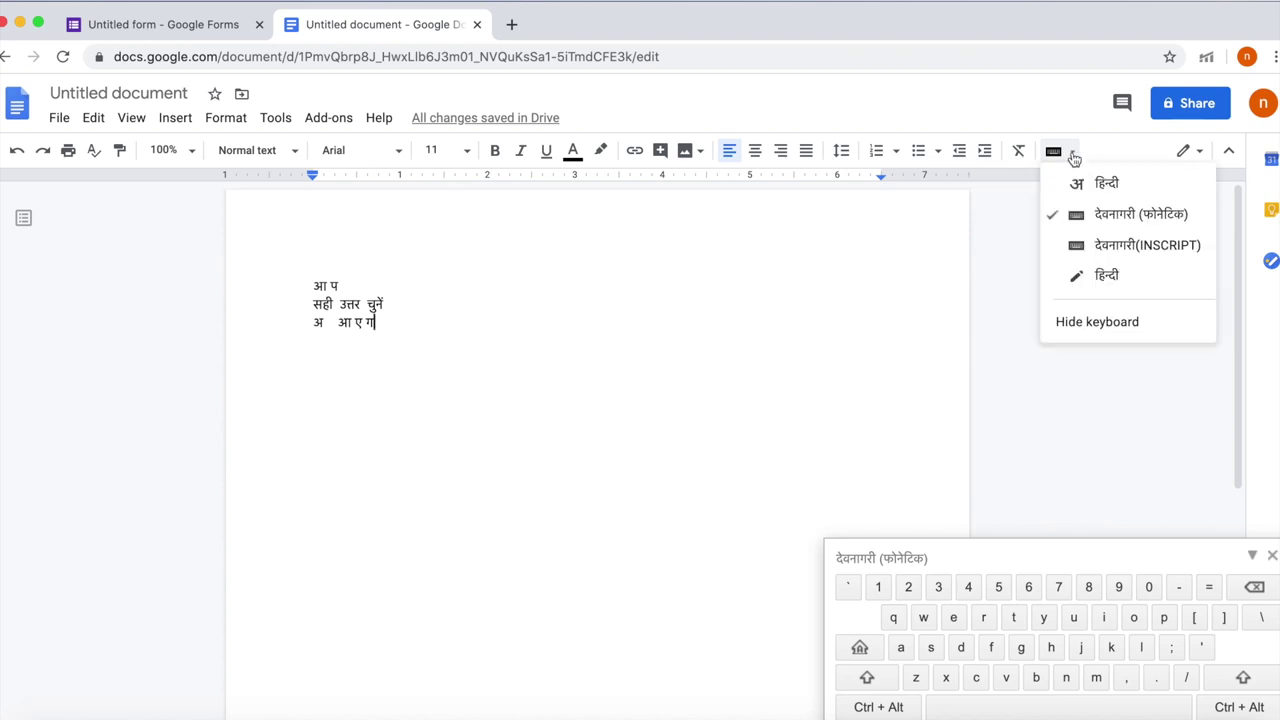
left_click(1111, 247)
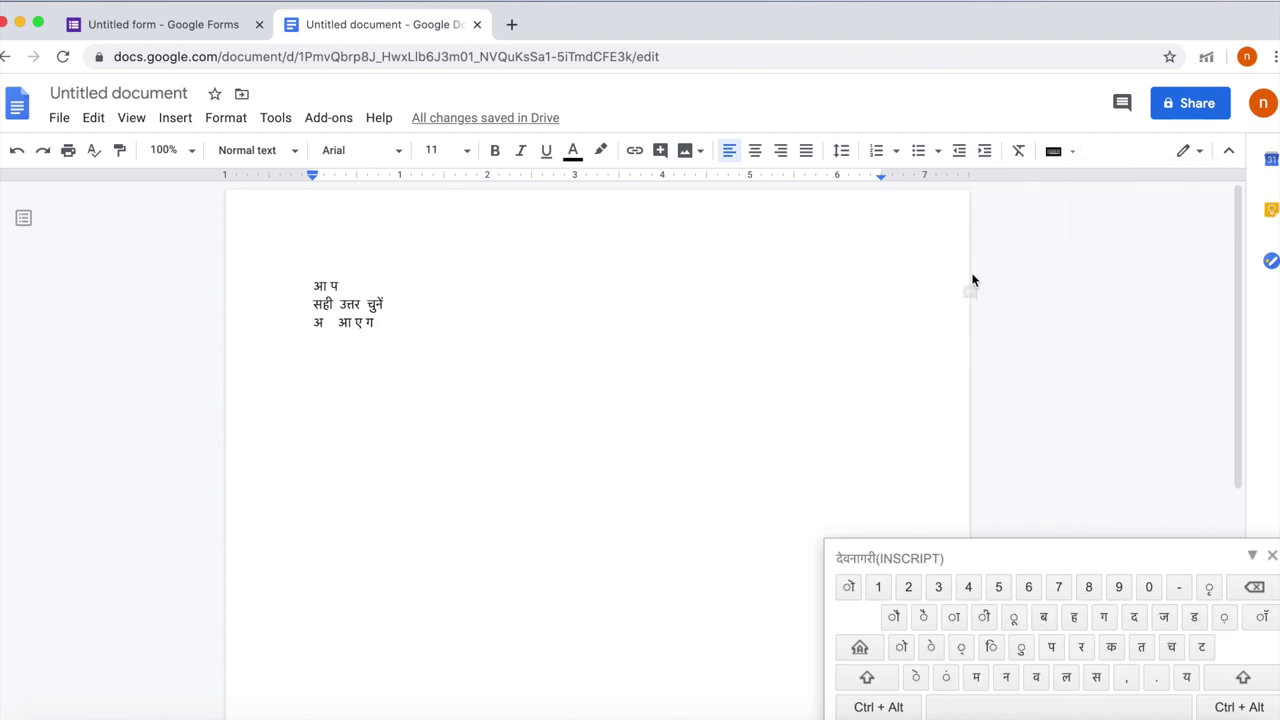
key("Return")
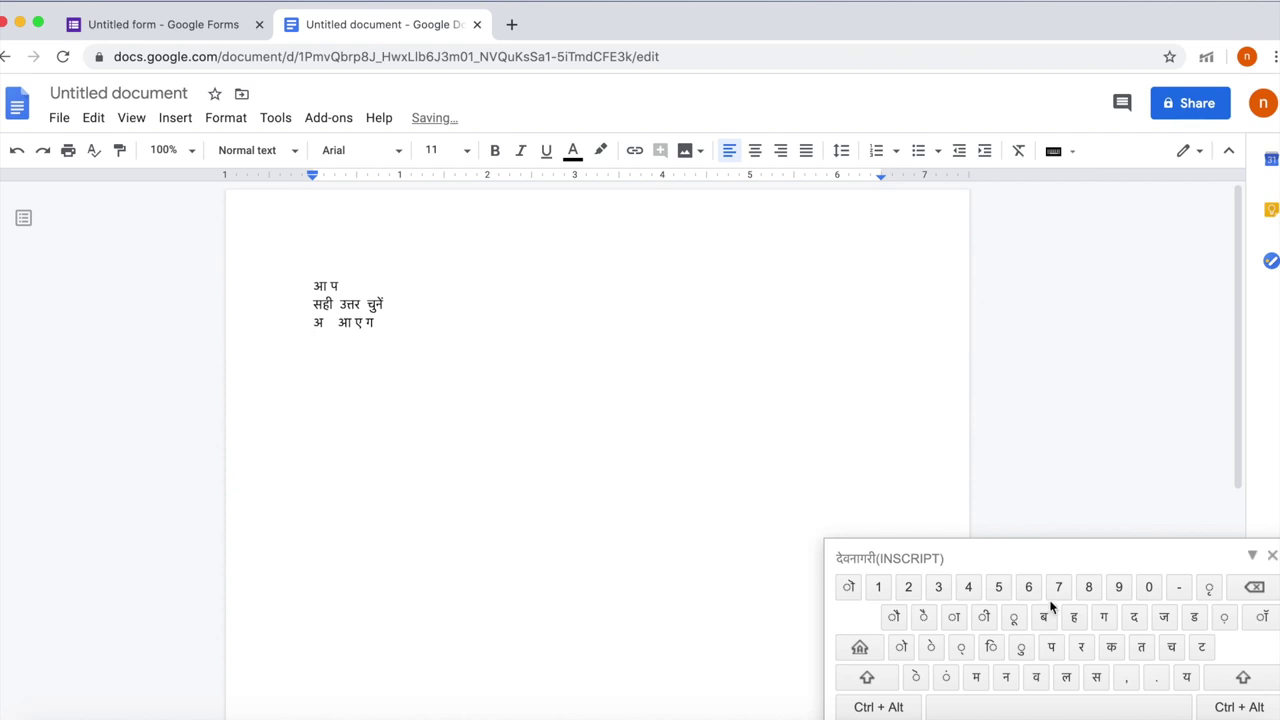
left_click(1076, 619)
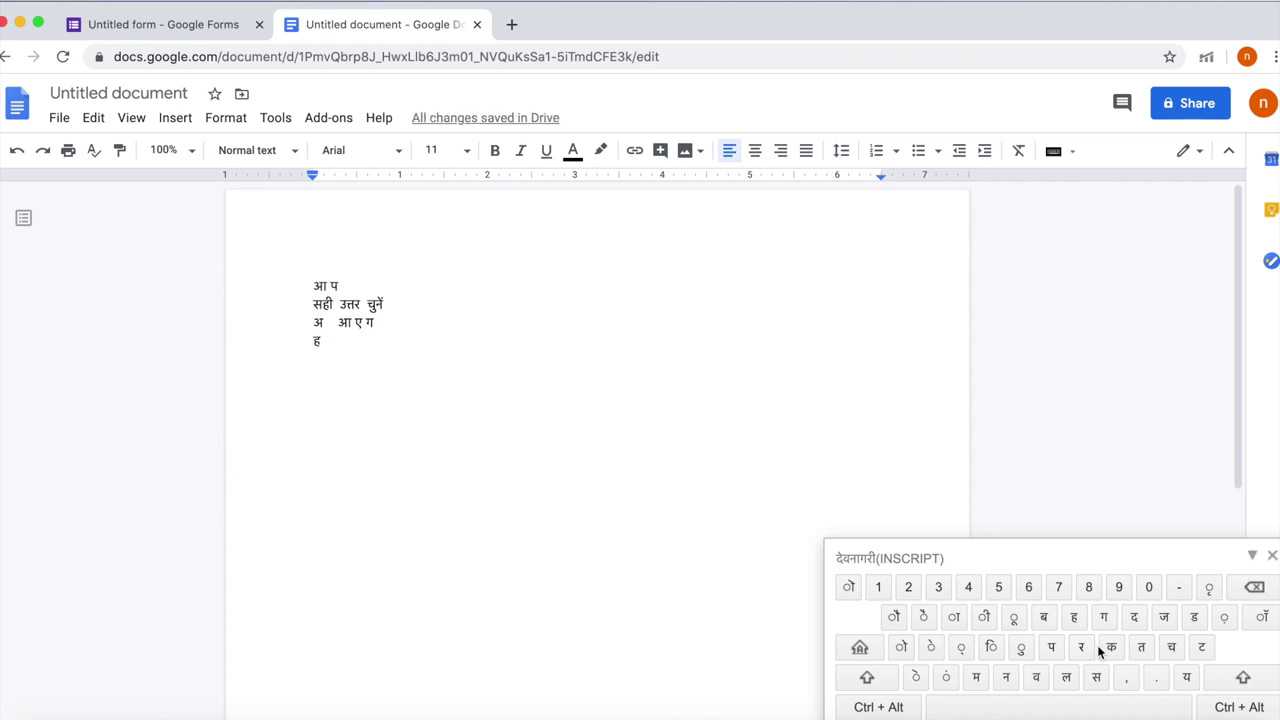
left_click(1111, 648)
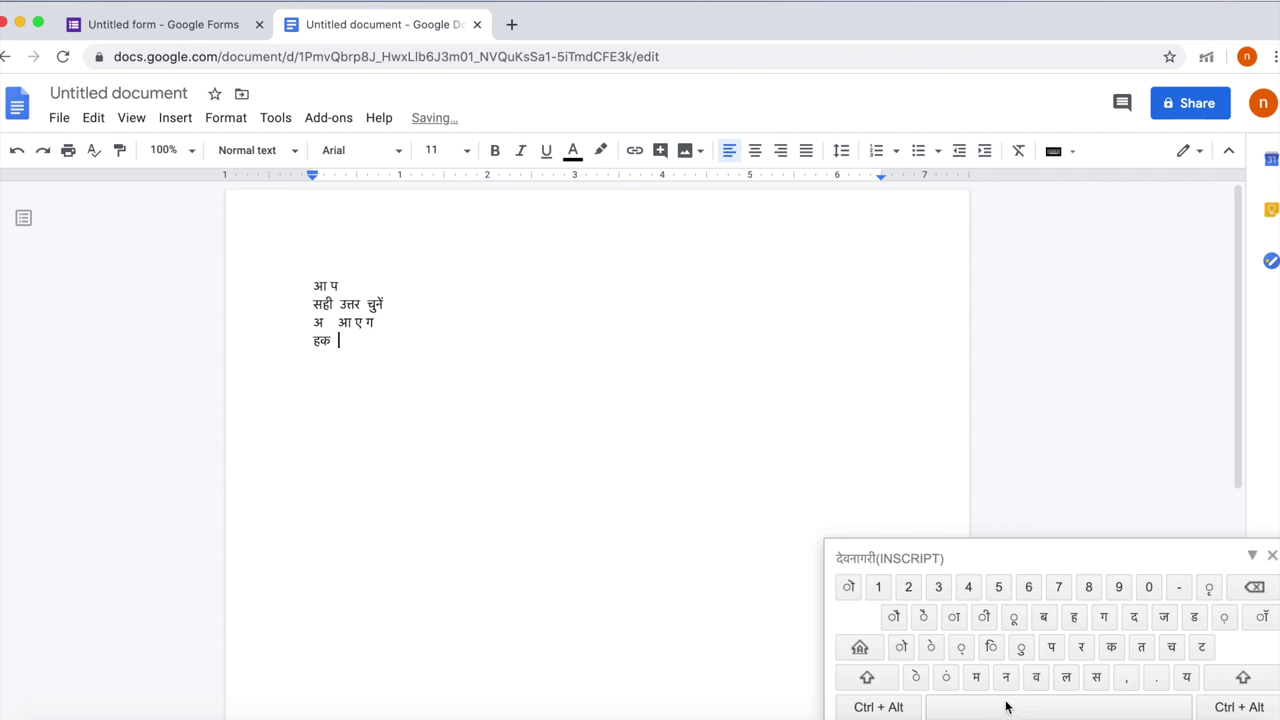
left_click(1112, 647)
left_click(985, 617)
Step: Switch the input tool to हिन्दी handwriting and insert a hand-drawn "अ" on a new line
left_click(1075, 155)
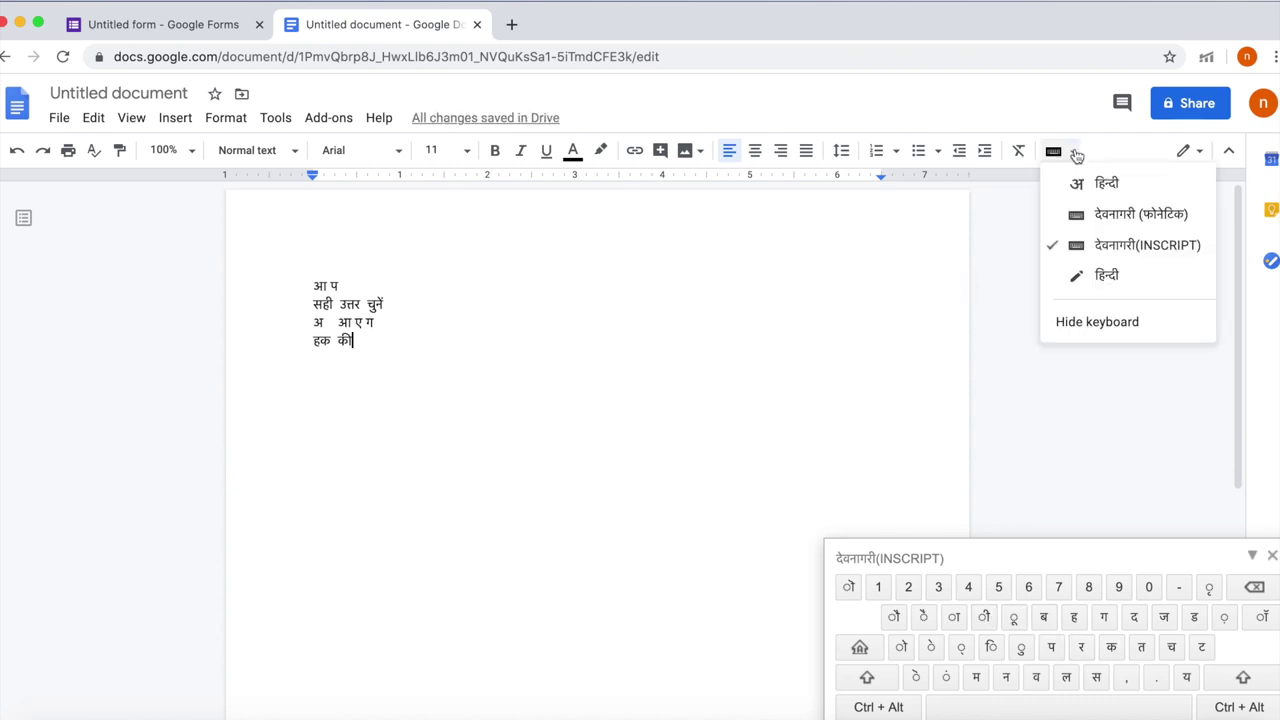
left_click(1122, 284)
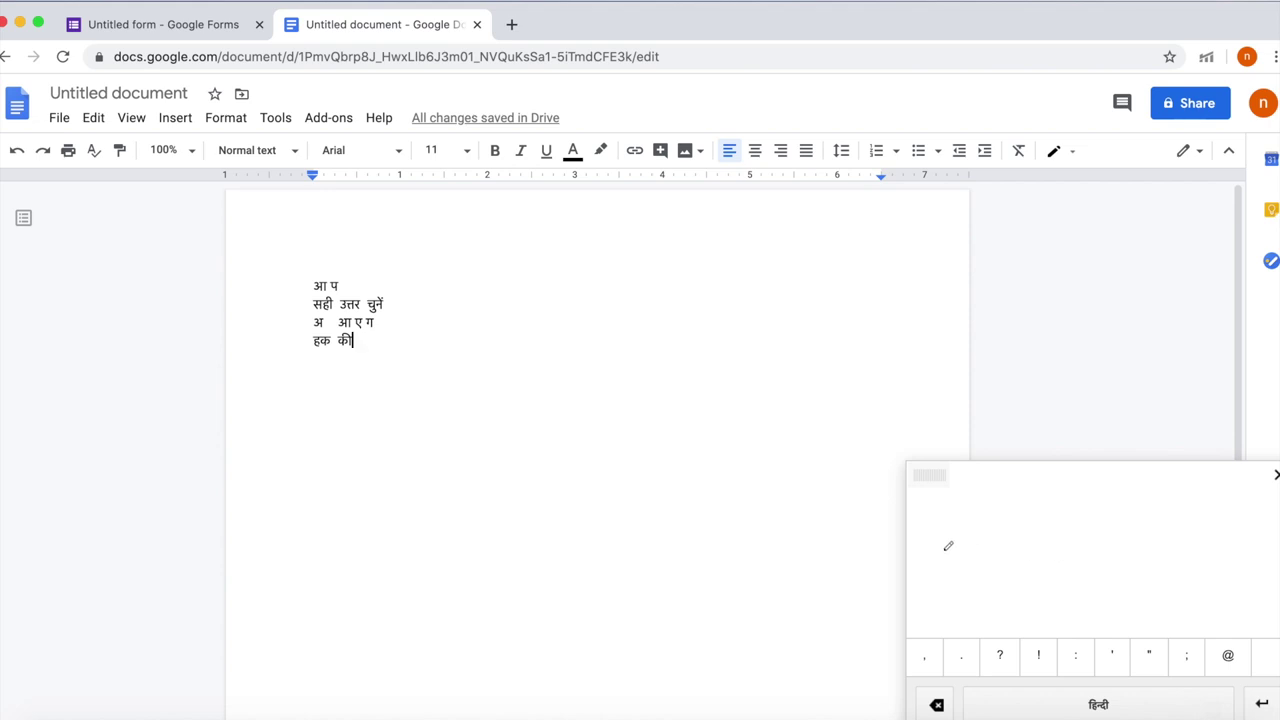
key("Return")
mouse_move(992, 568)
left_mouse_down()
mouse_move(1018, 574)
mouse_move(1010, 551)
left_mouse_up()
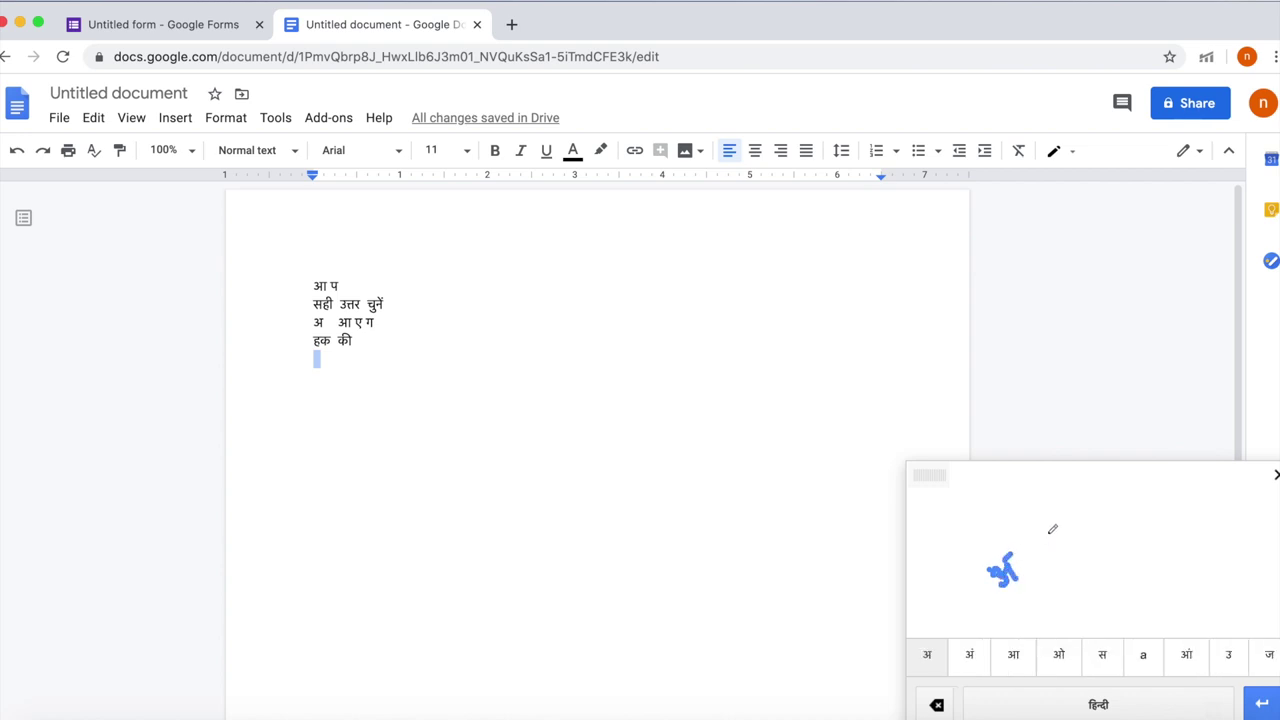
left_click(927, 654)
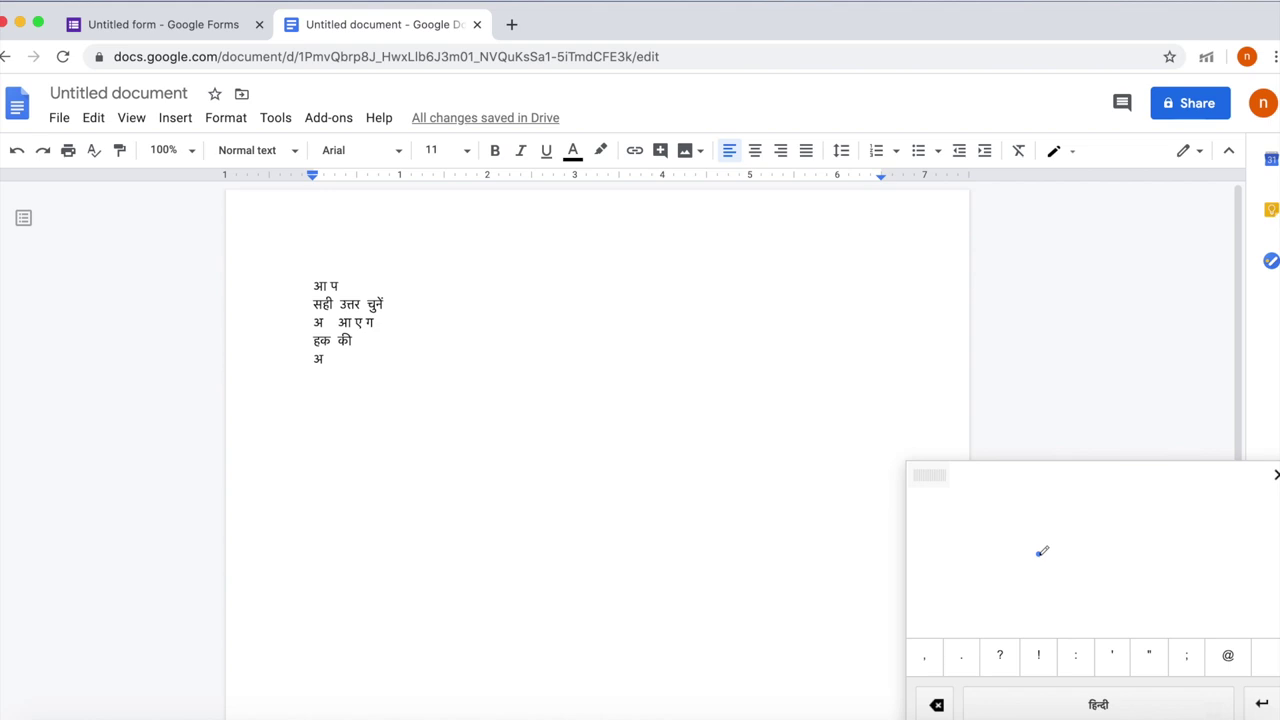
Step: Add the handwritten letters "आ" and "इ" after "अ" on the last line, and close the handwriting input
mouse_move(1042, 551)
left_mouse_down()
mouse_move(1052, 565)
mouse_move(1101, 508)
left_mouse_up()
left_click(1104, 706)
left_click_drag(1050, 532, 1080, 572)
left_click_drag(1050, 532, 1068, 511)
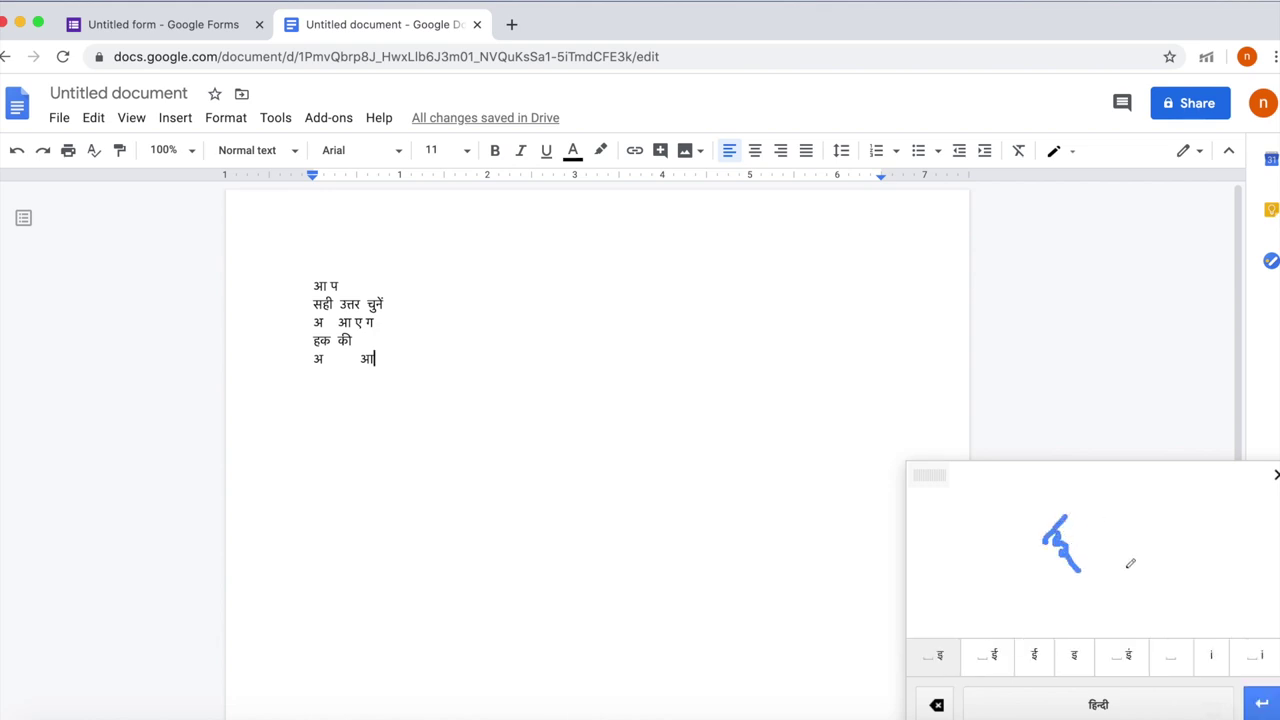
left_click(940, 660)
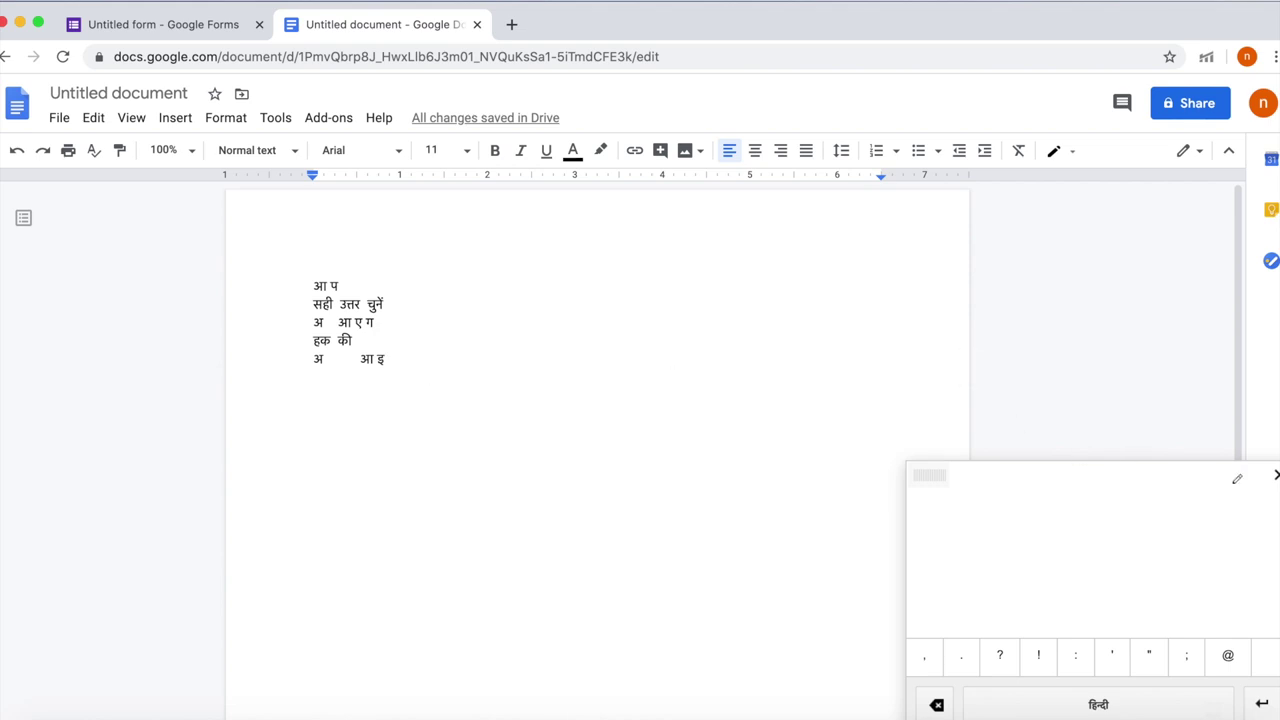
left_click(1276, 478)
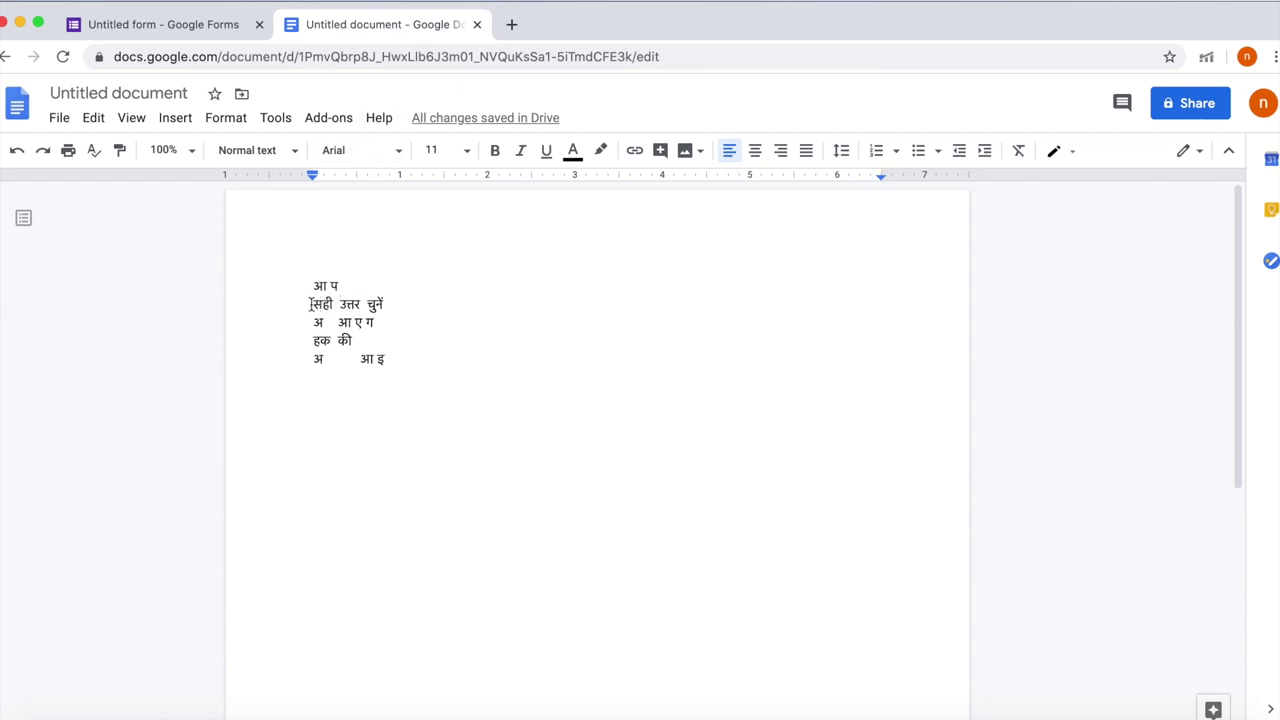
Step: Copy "सही उत्तर चुनें" from the Google Docs document and paste it as the new question's title in Google Forms
left_click_drag(312, 304, 400, 305)
right_click(364, 305)
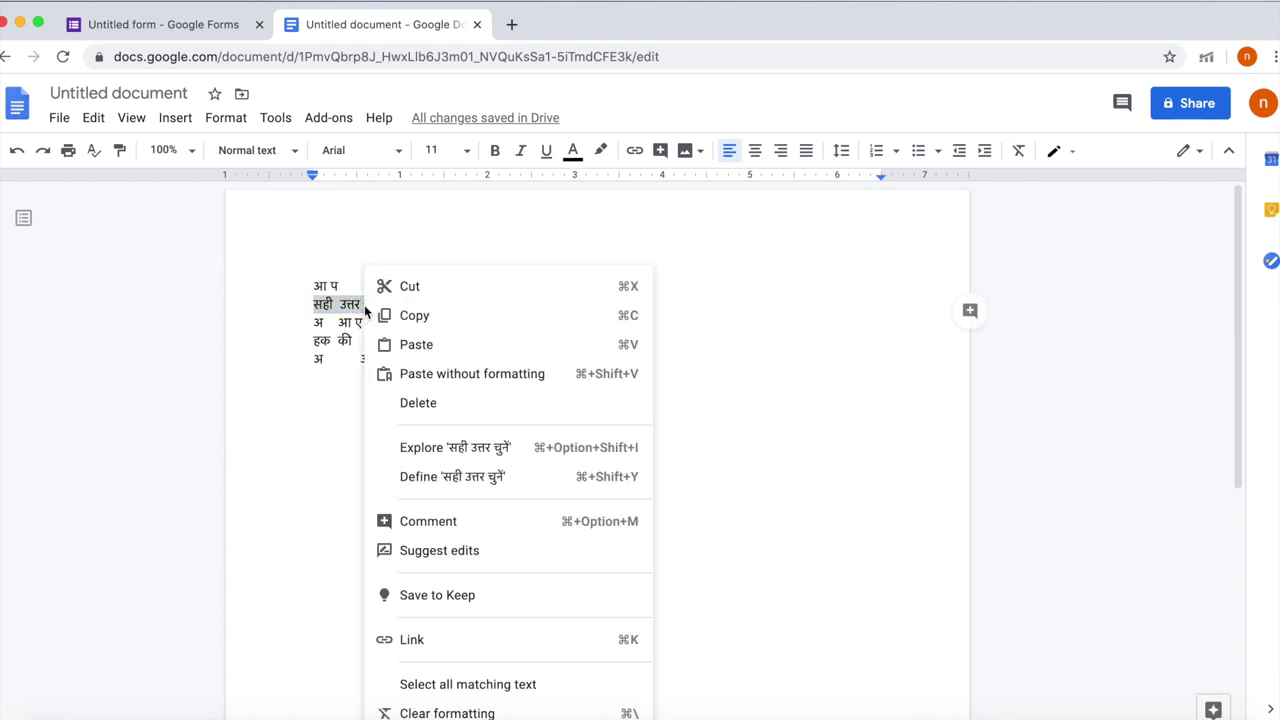
left_click(404, 316)
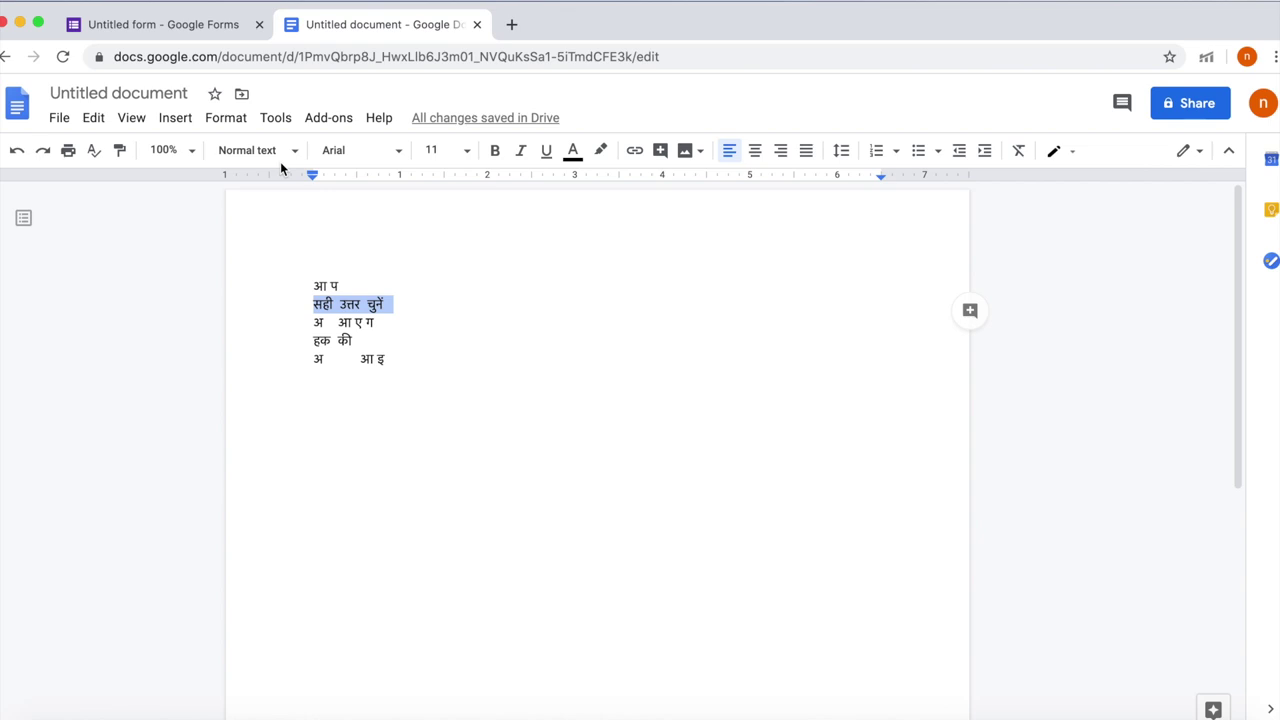
left_click(214, 28)
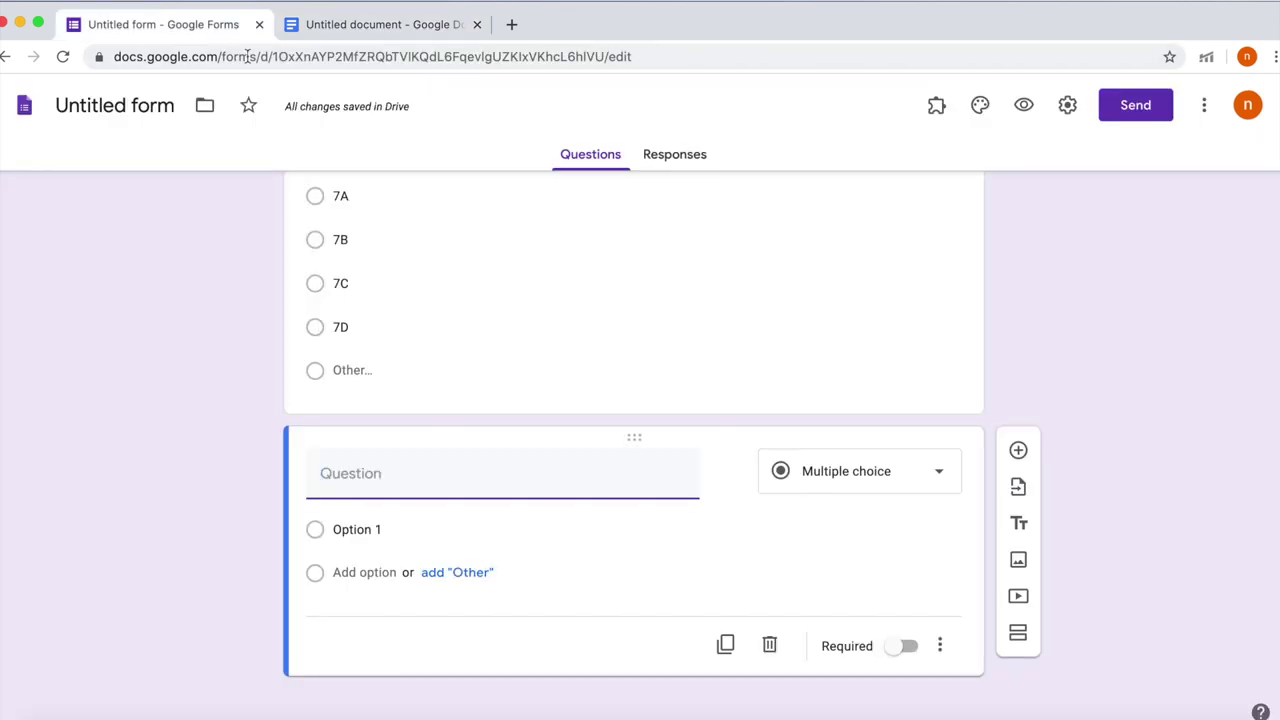
right_click(335, 477)
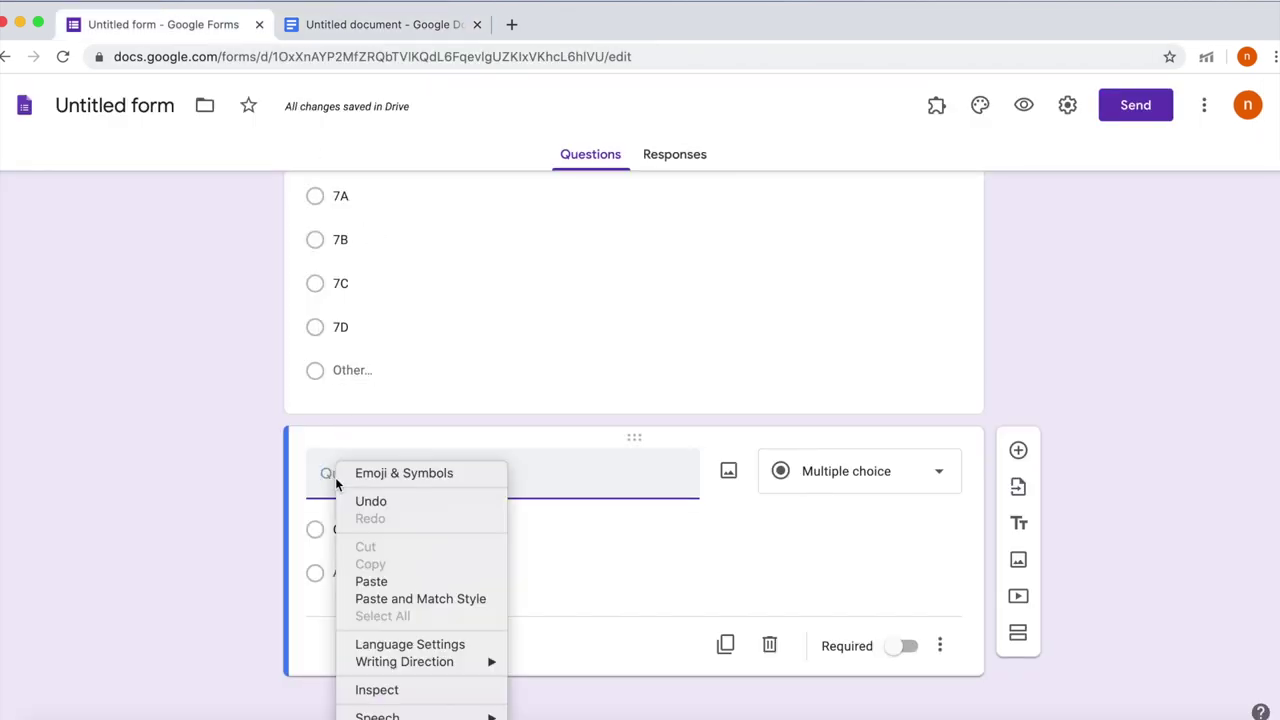
left_click(371, 582)
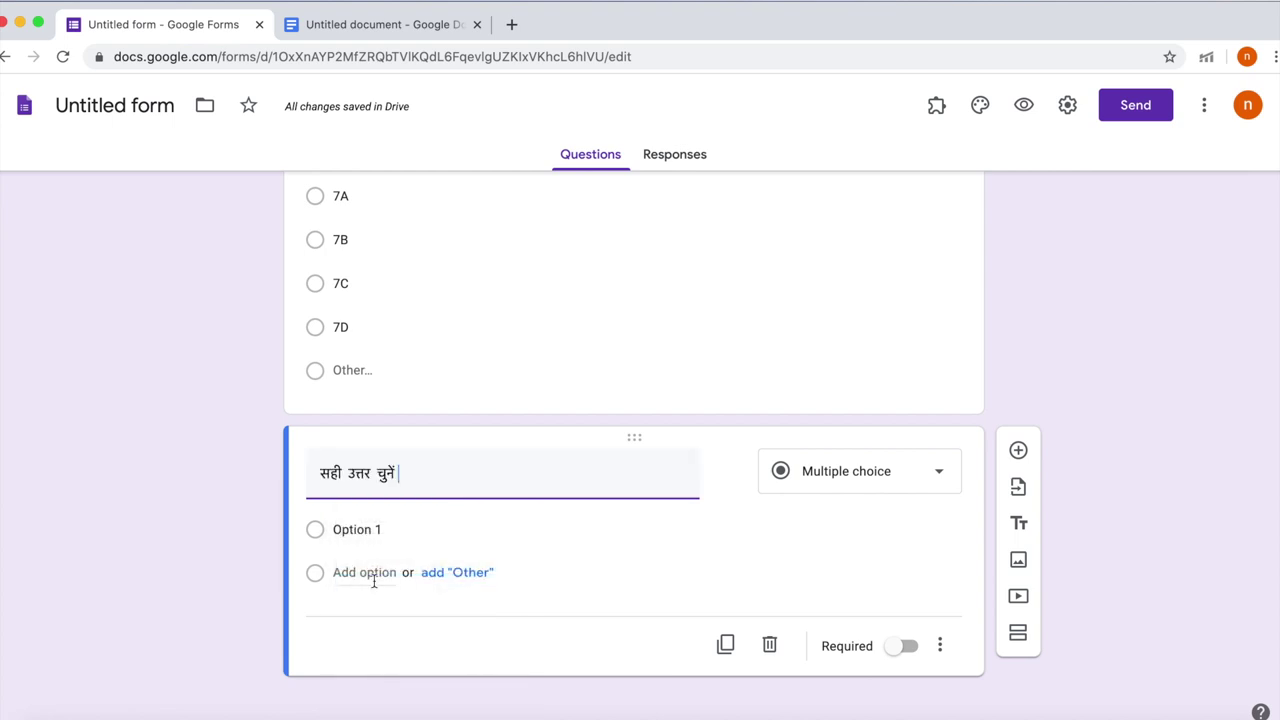
Step: Give the "सही उत्तर चुनें" question the answer options "अ" and "आ", plus Other
left_click(386, 531)
key("BackSpace")
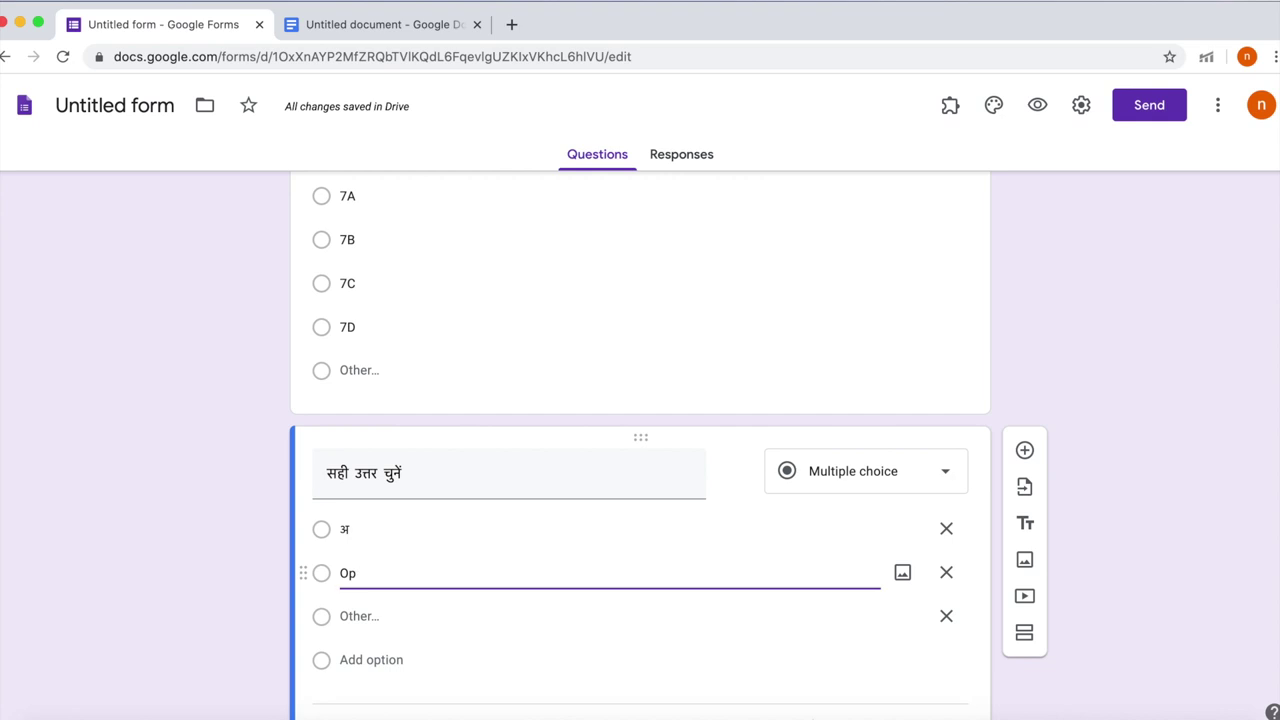
key("BackSpace")
key("BackSpace")
key("BackSpace")
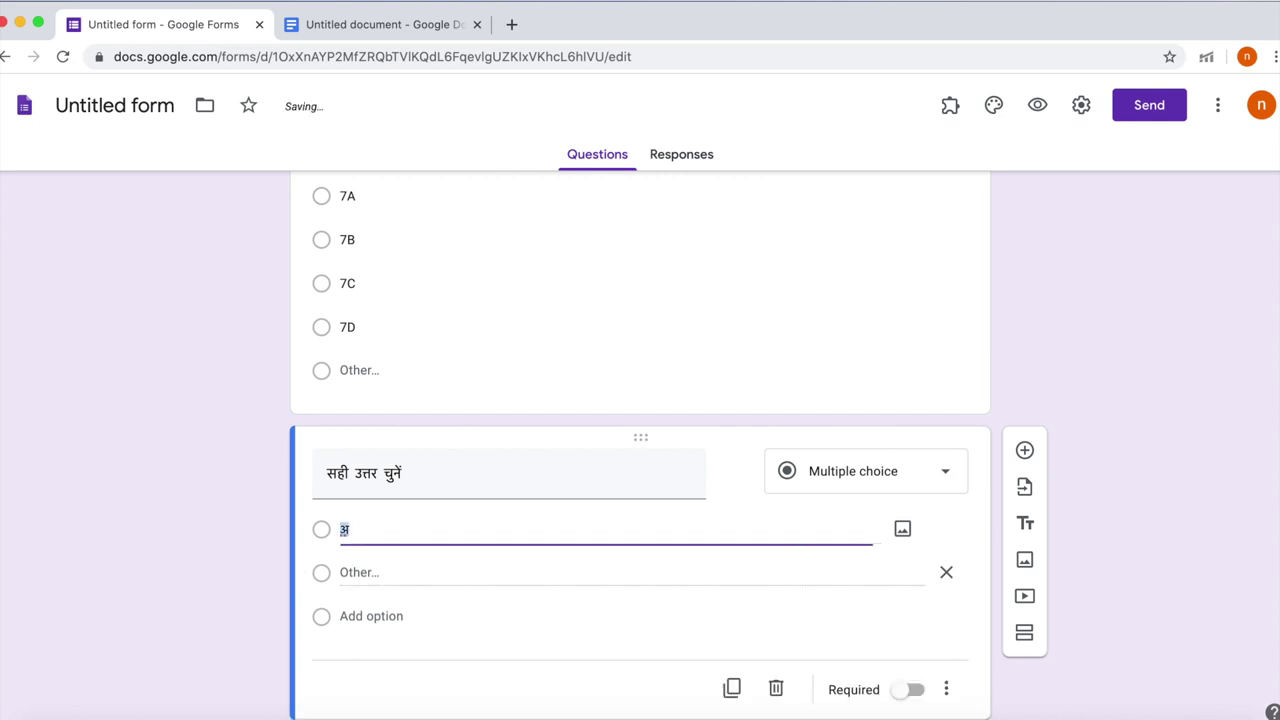
left_click(394, 616)
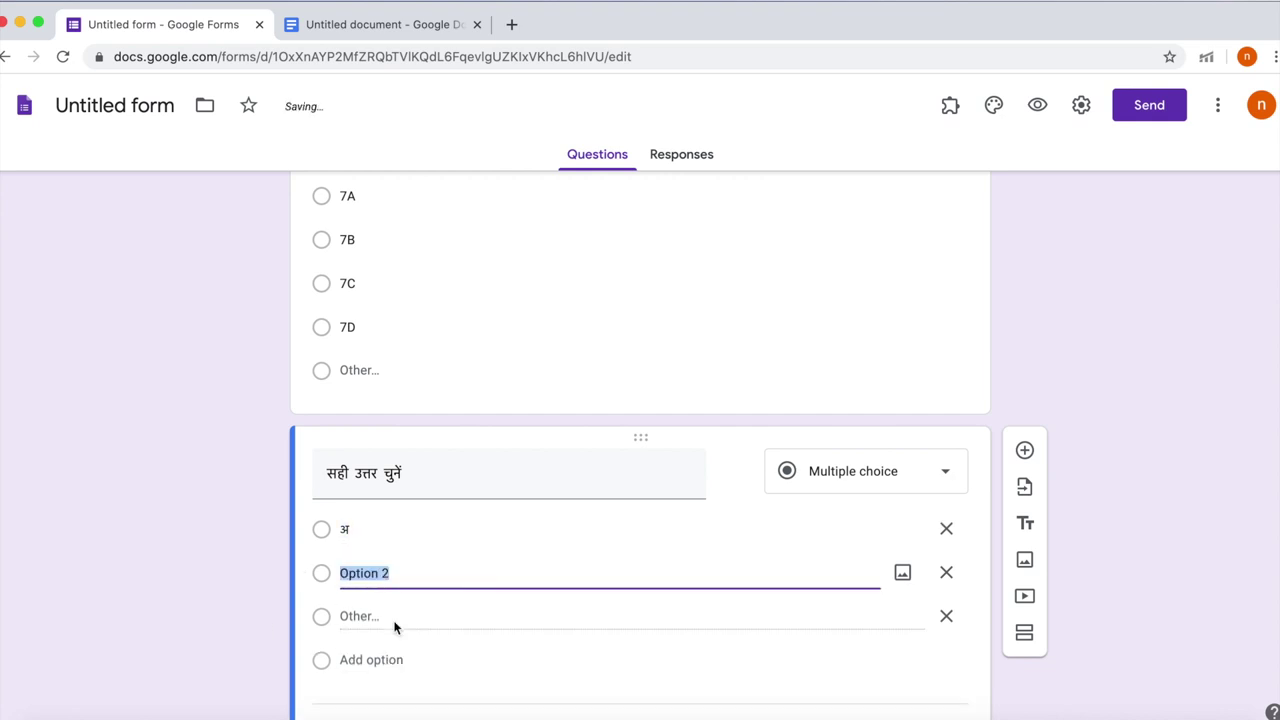
key("BackSpace")
right_click(395, 570)
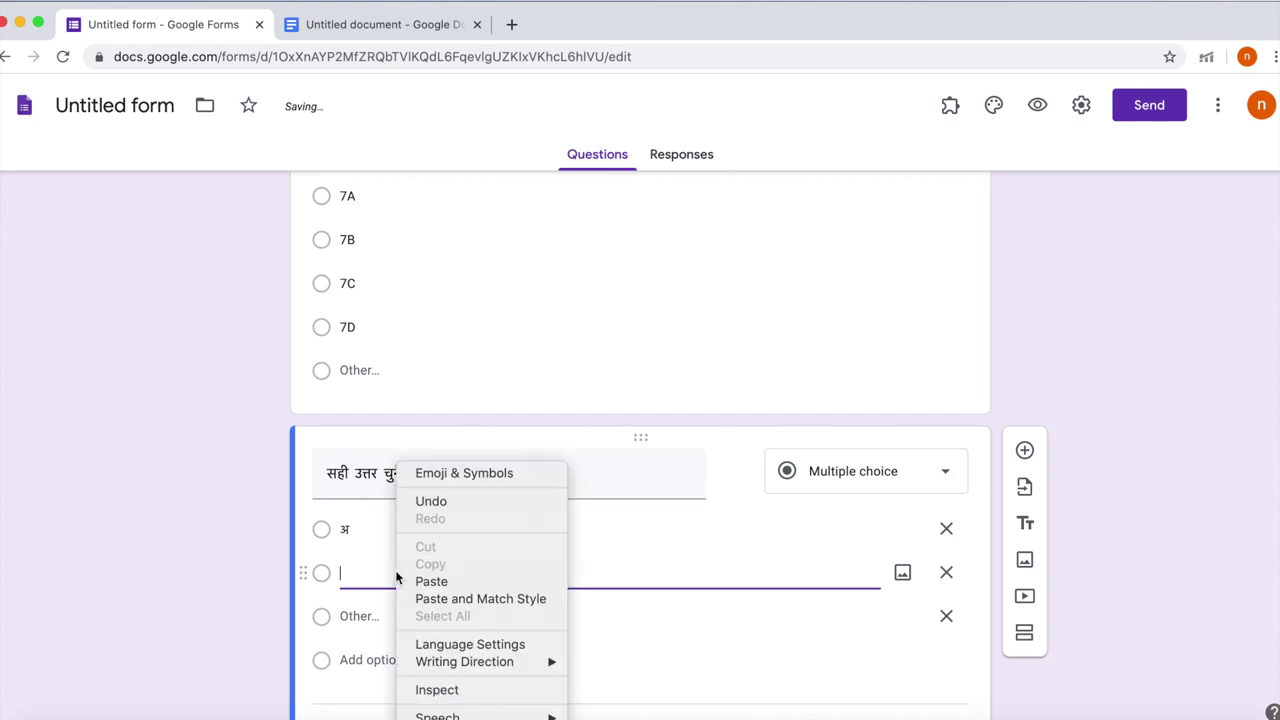
left_click(421, 581)
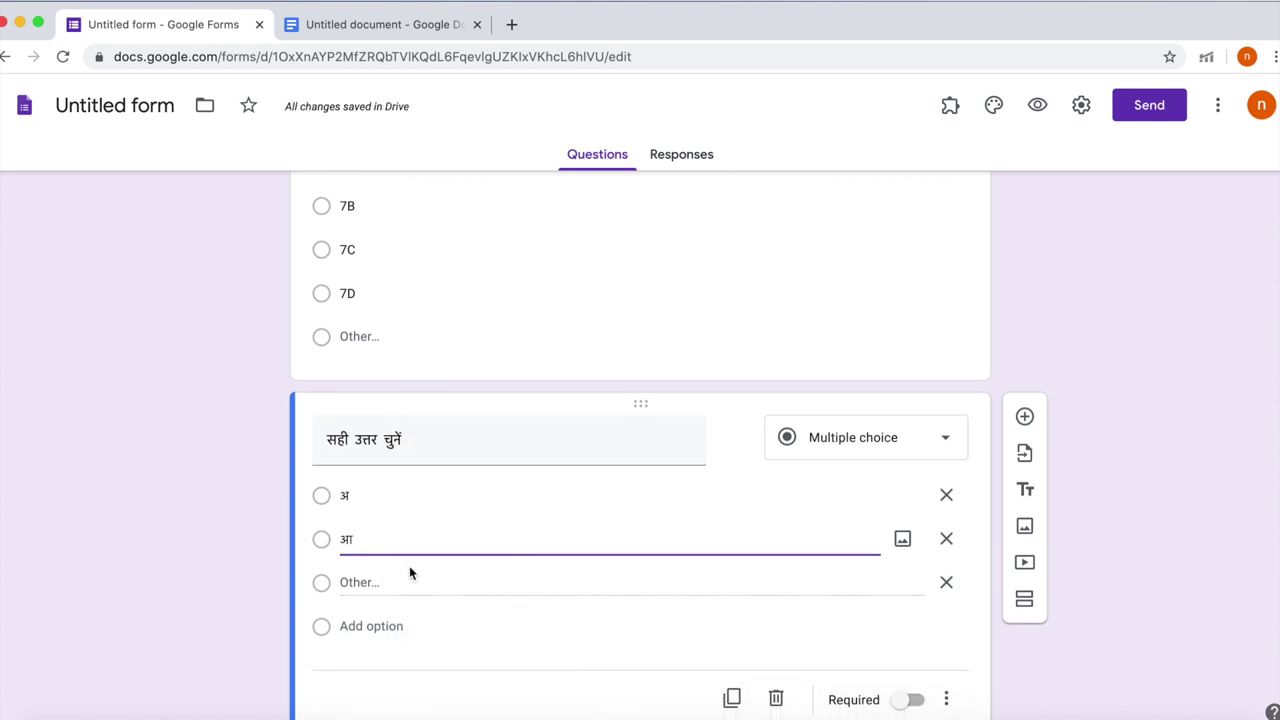
Step: Insert the desktop screenshot ending in 47.55 PM, showing the अन उपसर्ग question, as an image under the question title
triple_click(415, 438)
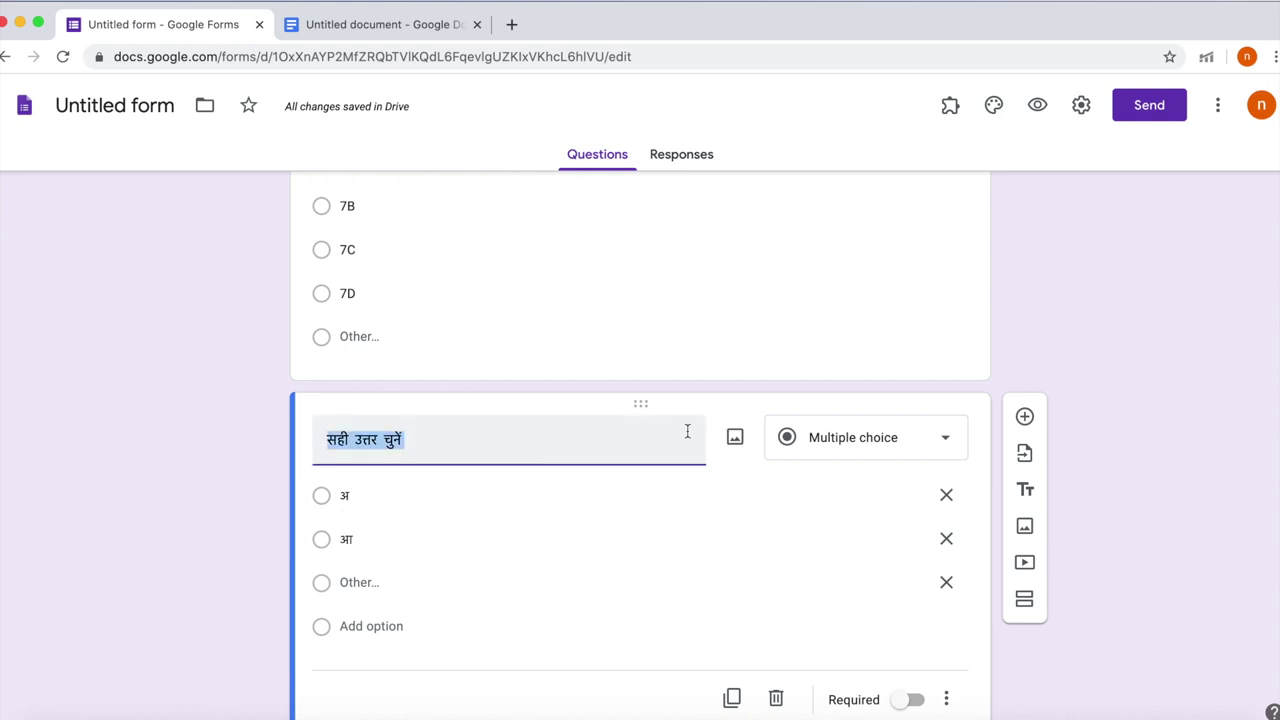
left_click(735, 438)
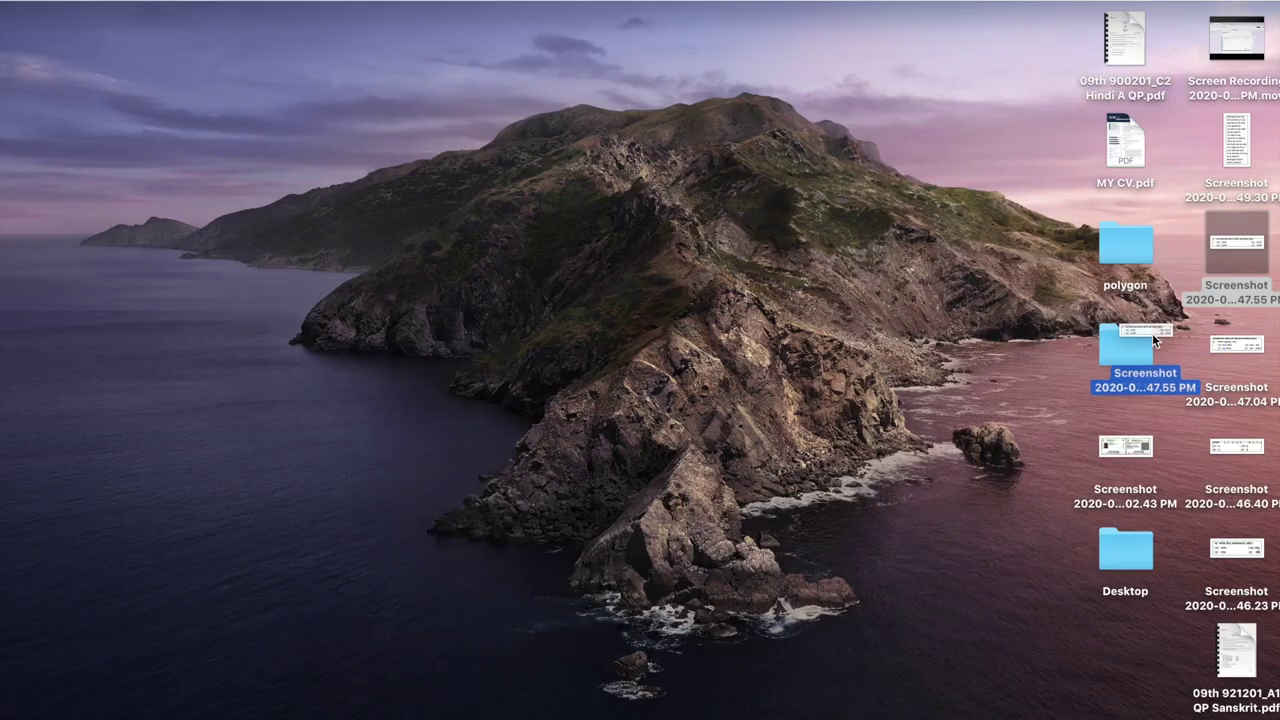
left_click_drag(1152, 333, 598, 382)
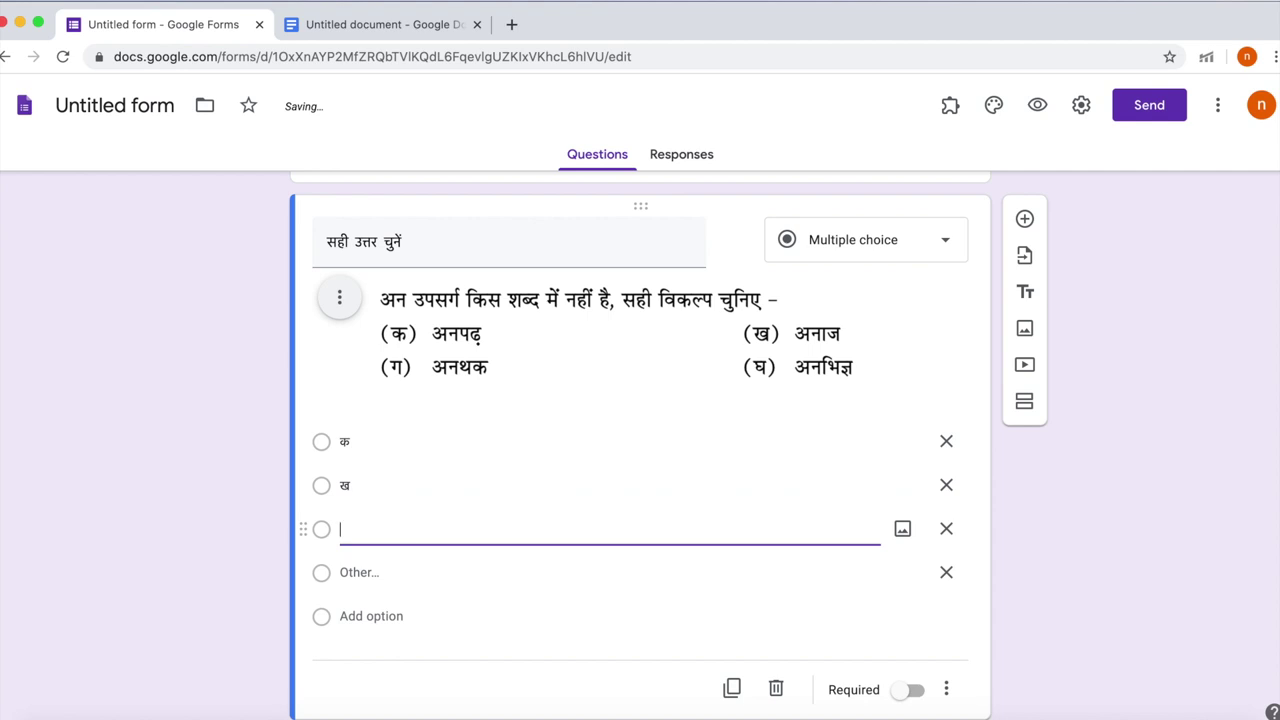
Step: Paste "ग" as the third answer option and add an empty fourth option
right_click(398, 539)
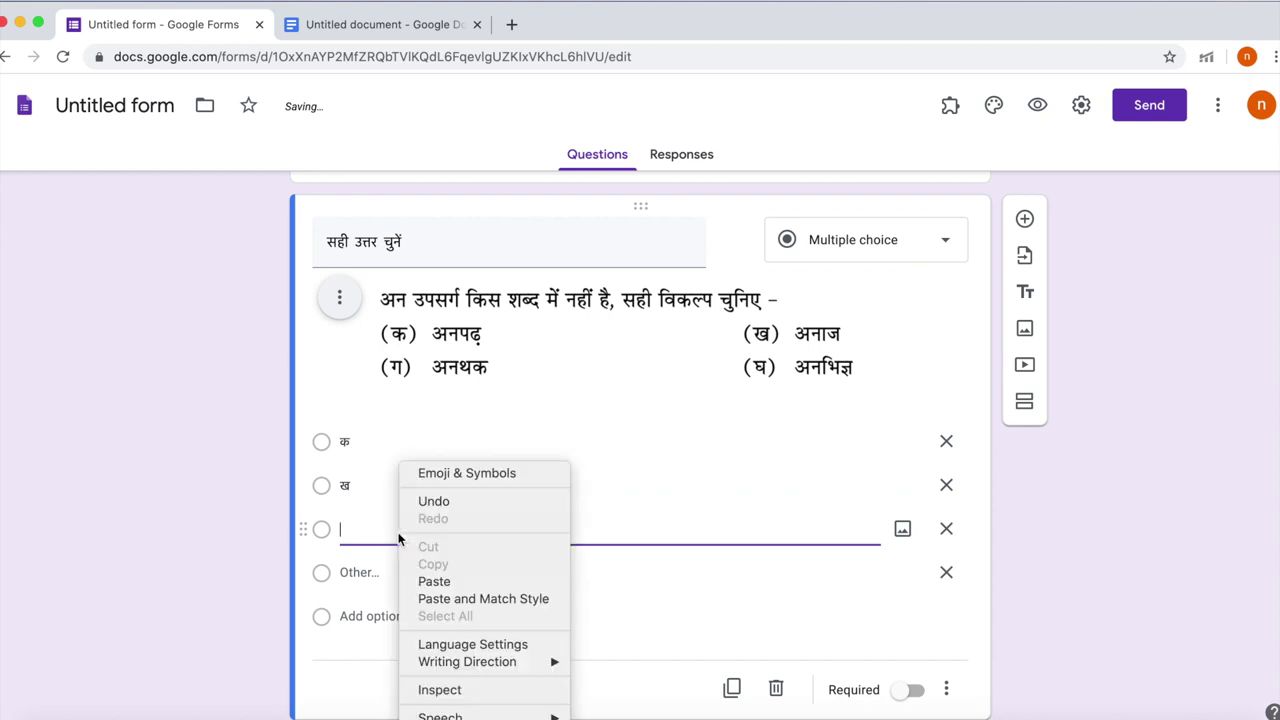
left_click(428, 580)
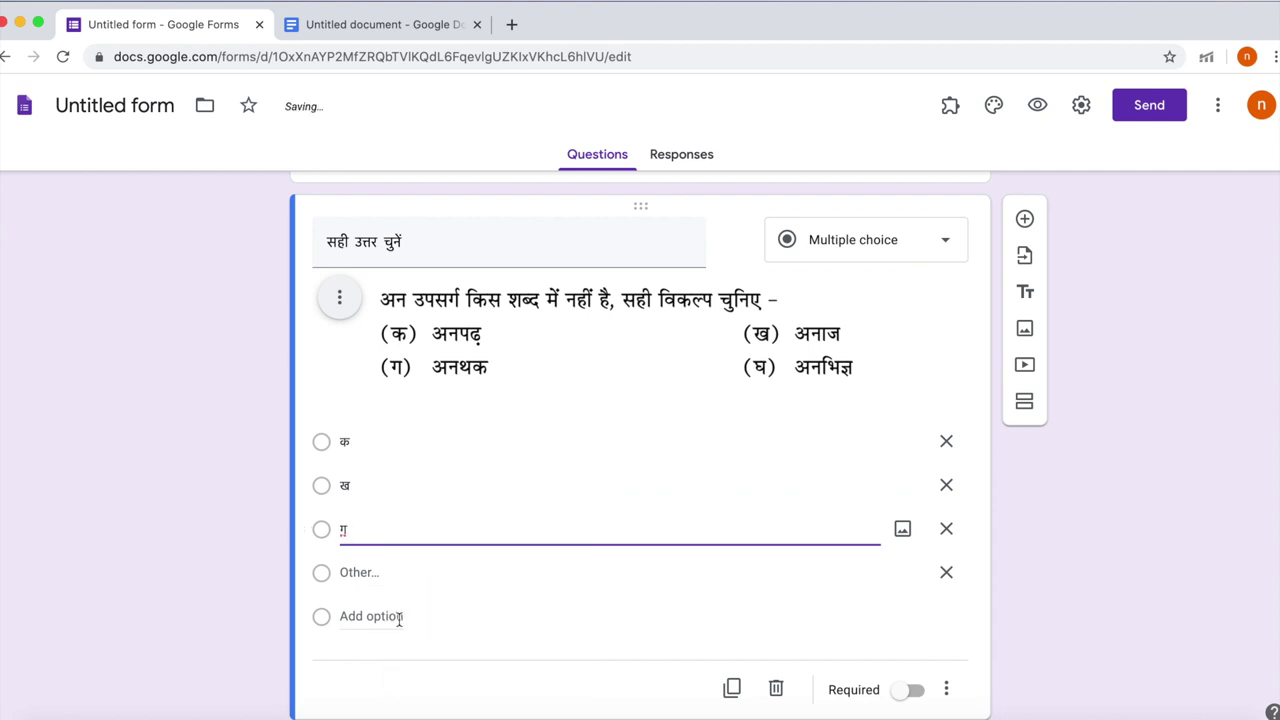
left_click(399, 617)
key("BackSpace")
key("BackSpace")
left_click(403, 616)
key("BackSpace")
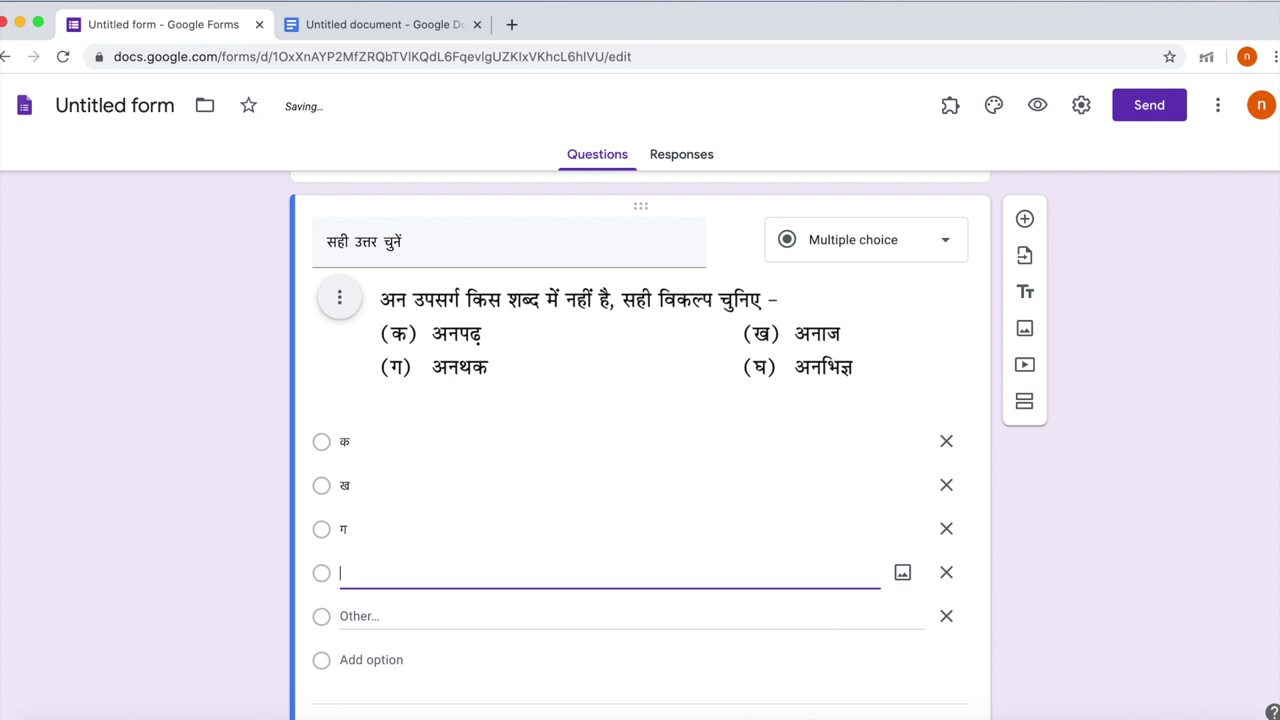
Step: Copy "घ" from the Google Docs document into the form's fourth answer option and make the question required
left_click(306, 30)
left_click_drag(620, 357, 640, 357)
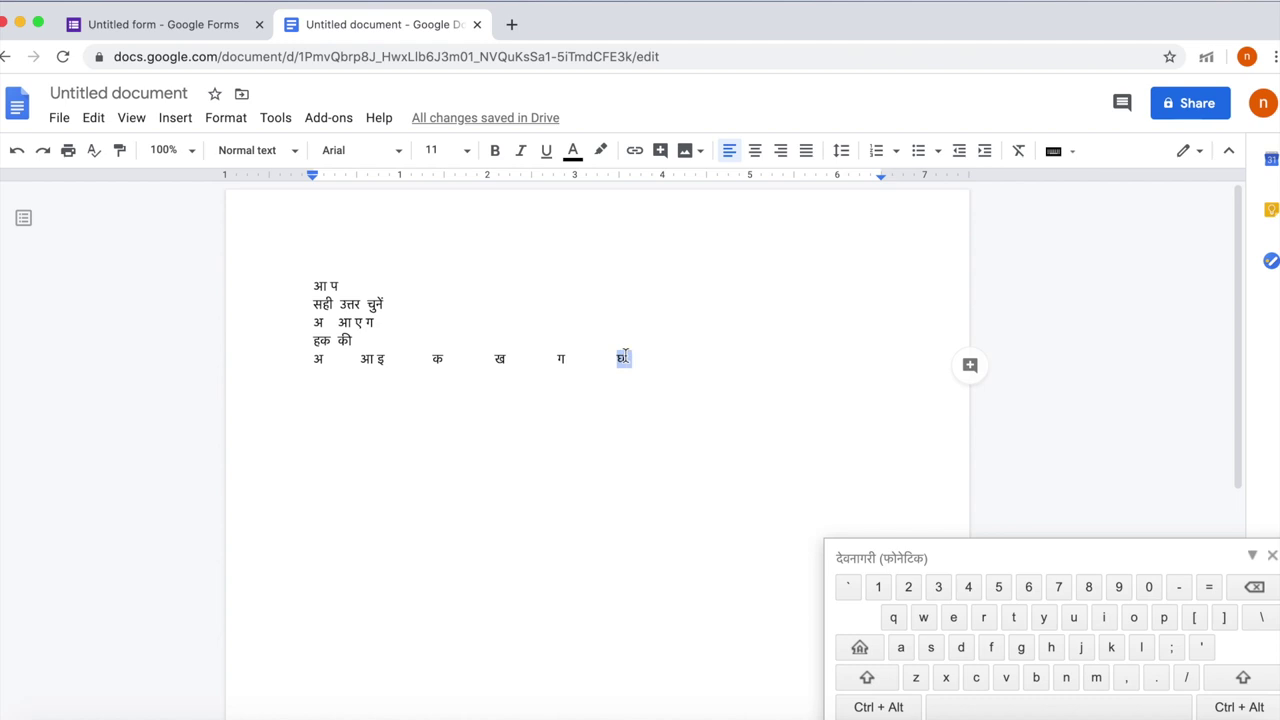
right_click(624, 358)
left_click(680, 316)
left_click(198, 28)
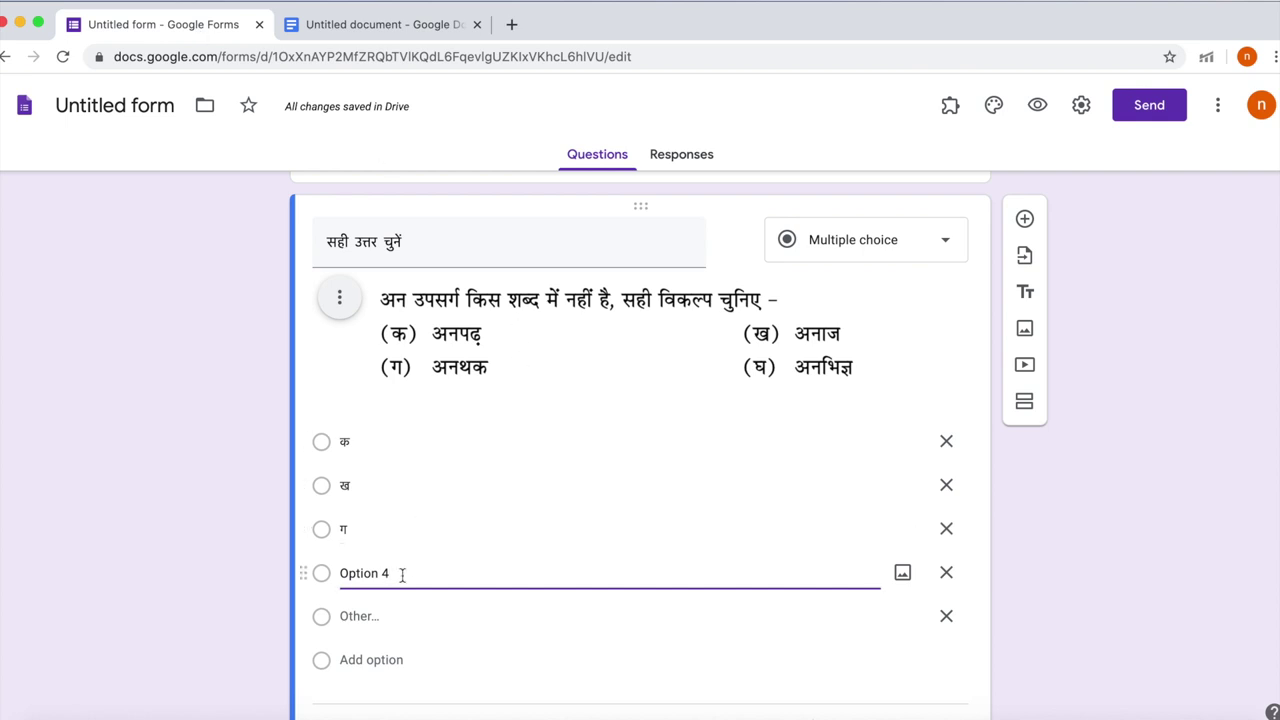
key("BackSpace")
right_click(401, 574)
left_click(424, 581)
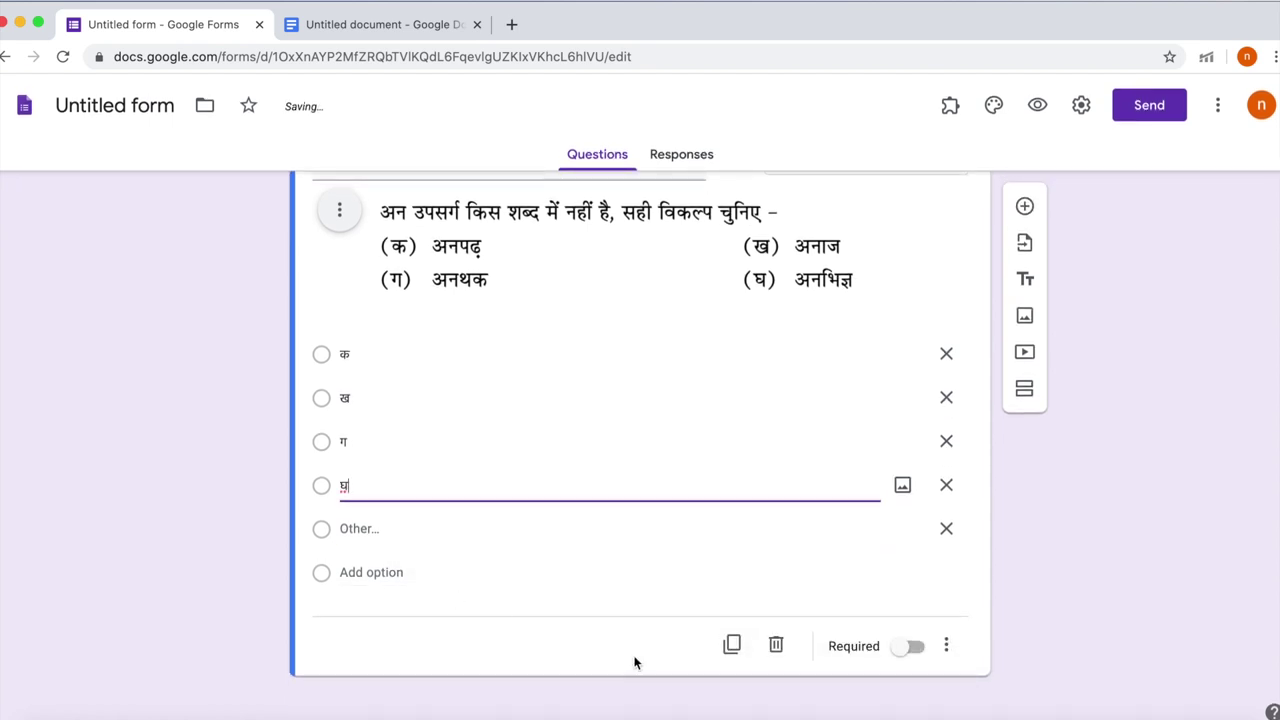
left_click(907, 647)
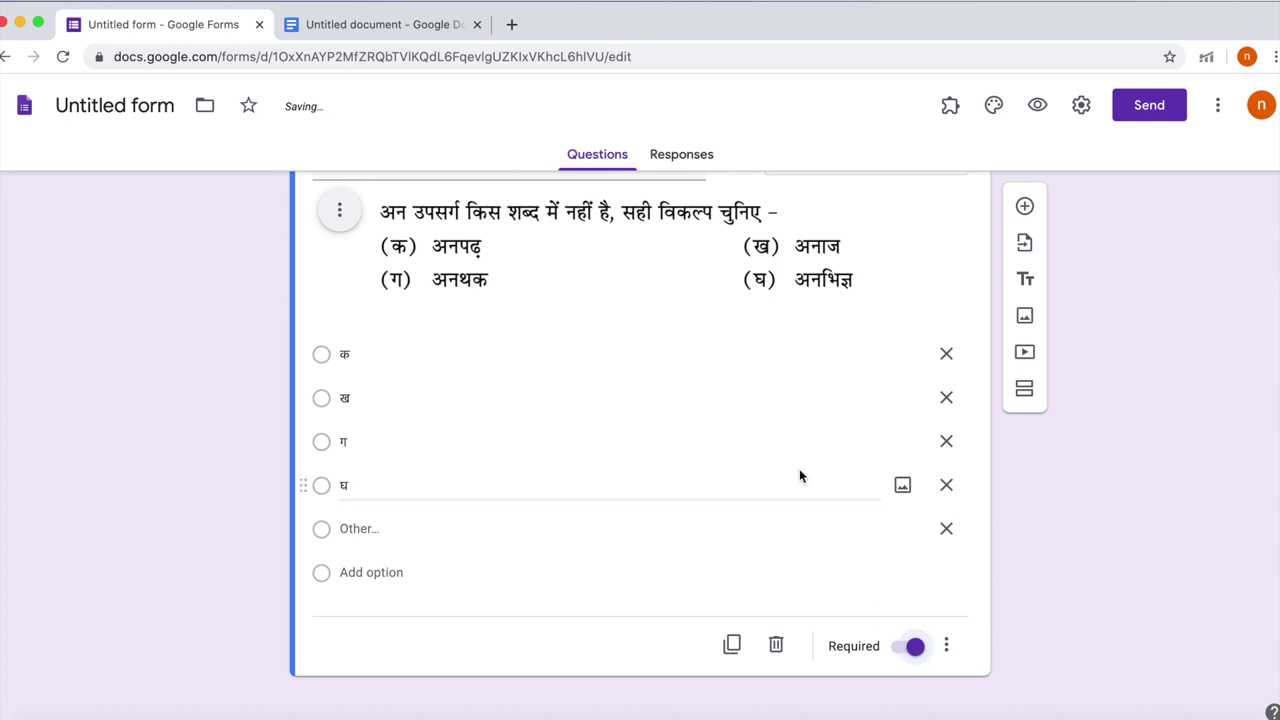
Step: Turn the form into a quiz with grades released immediately after each submission, and save the settings
scroll(799, 468, "up", 15)
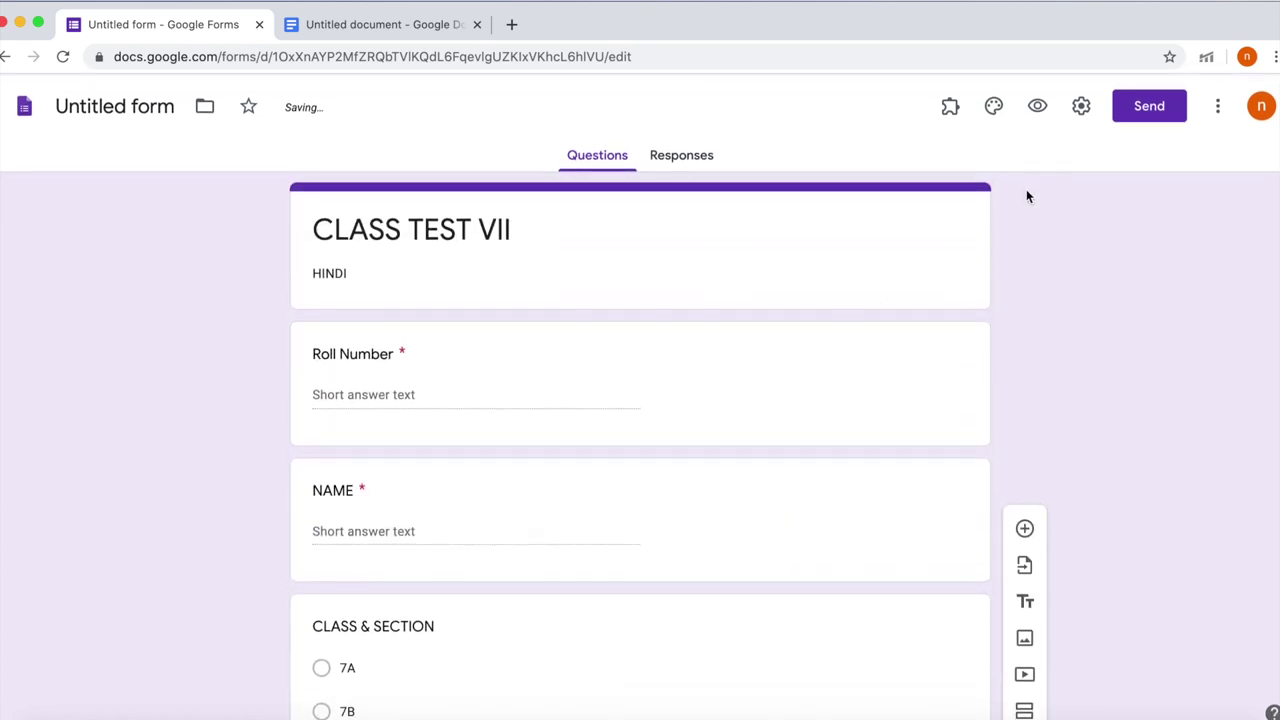
left_click(1083, 108)
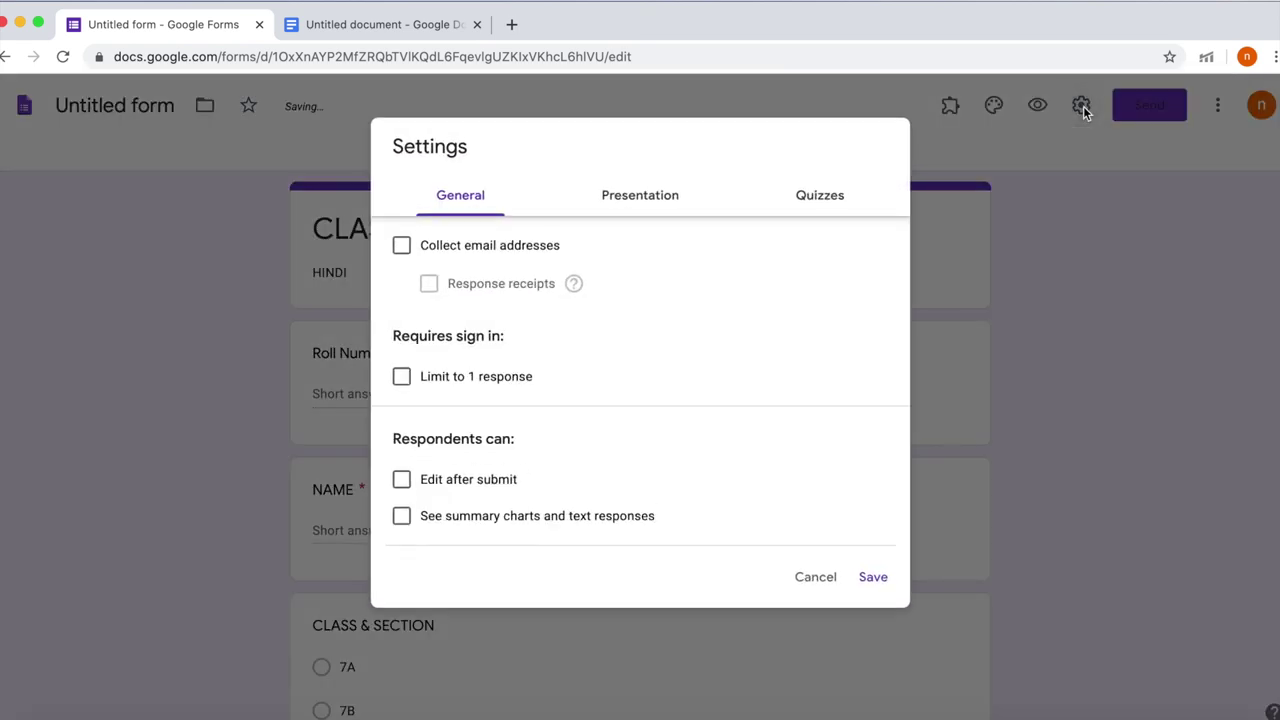
left_click(831, 202)
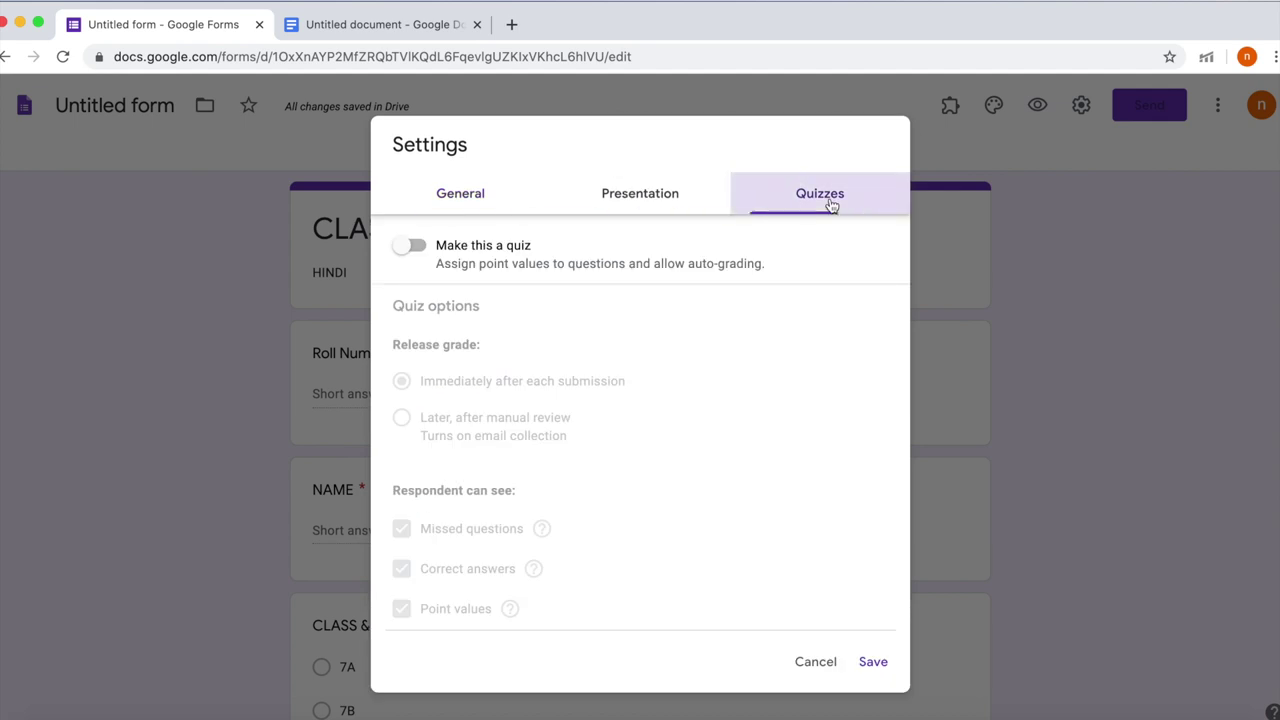
left_click(407, 247)
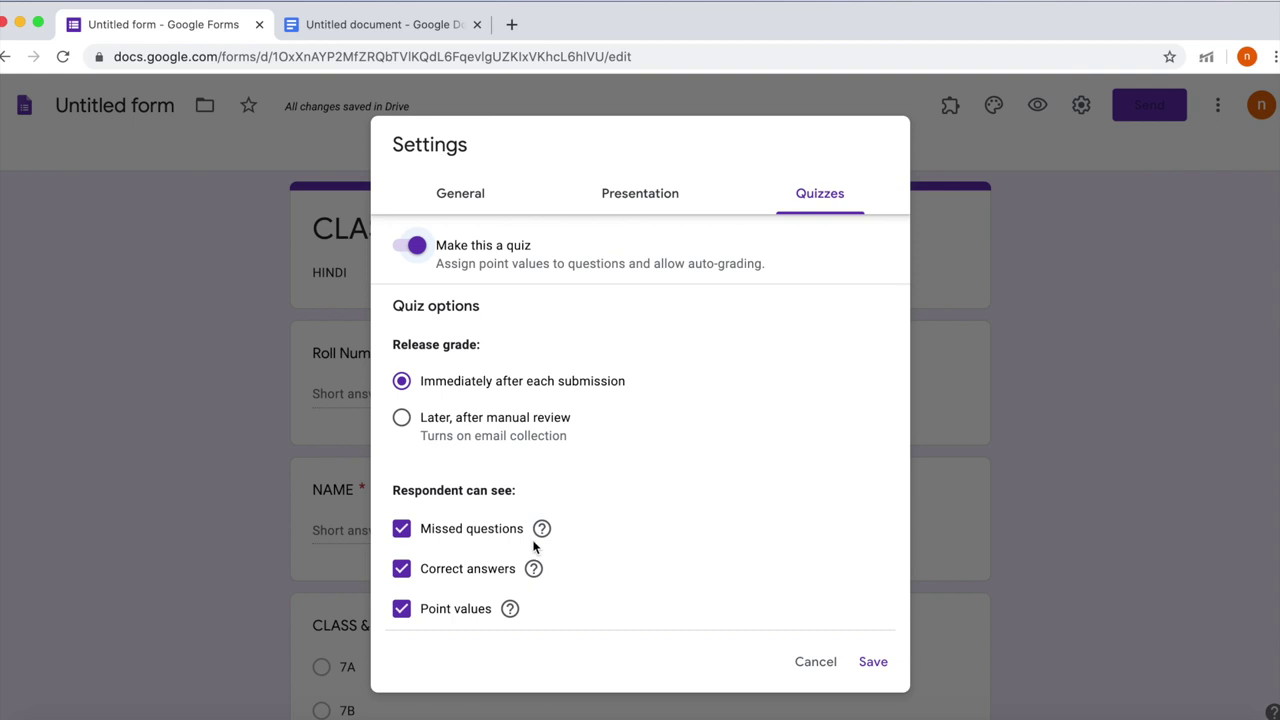
left_click(872, 663)
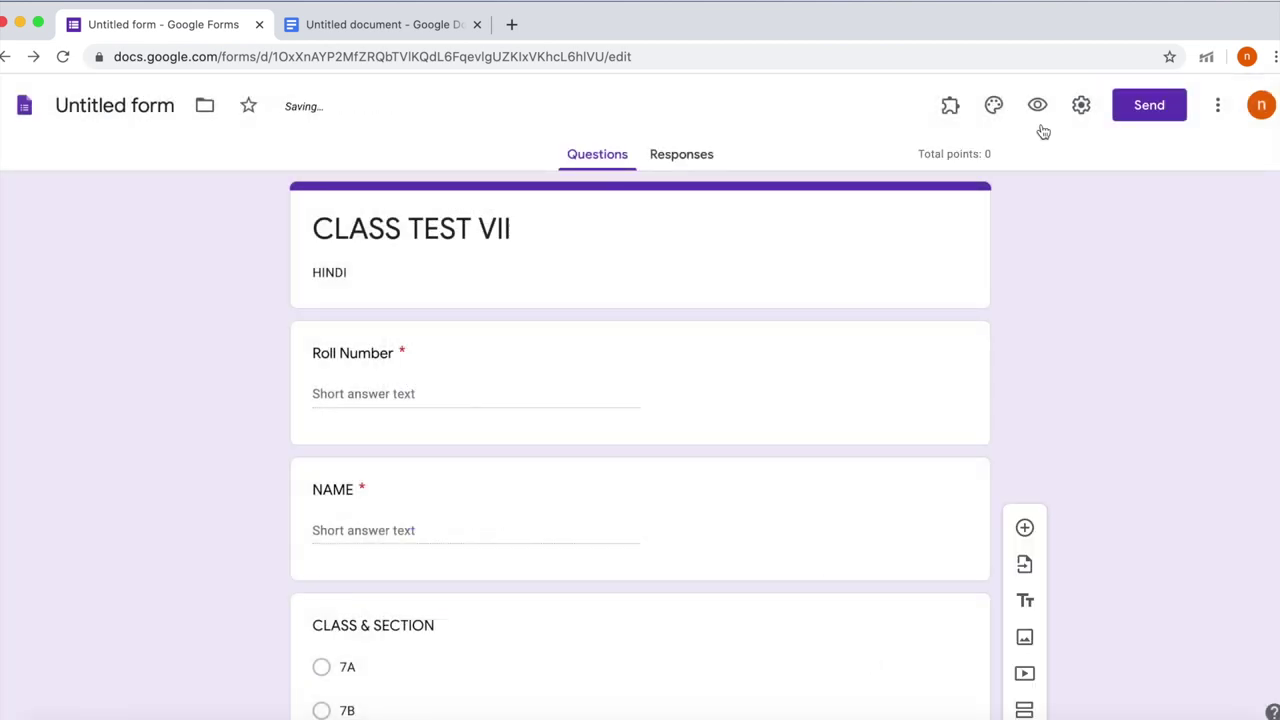
Step: Disable the link to submit another response in the form's presentation settings and save
left_click(1080, 107)
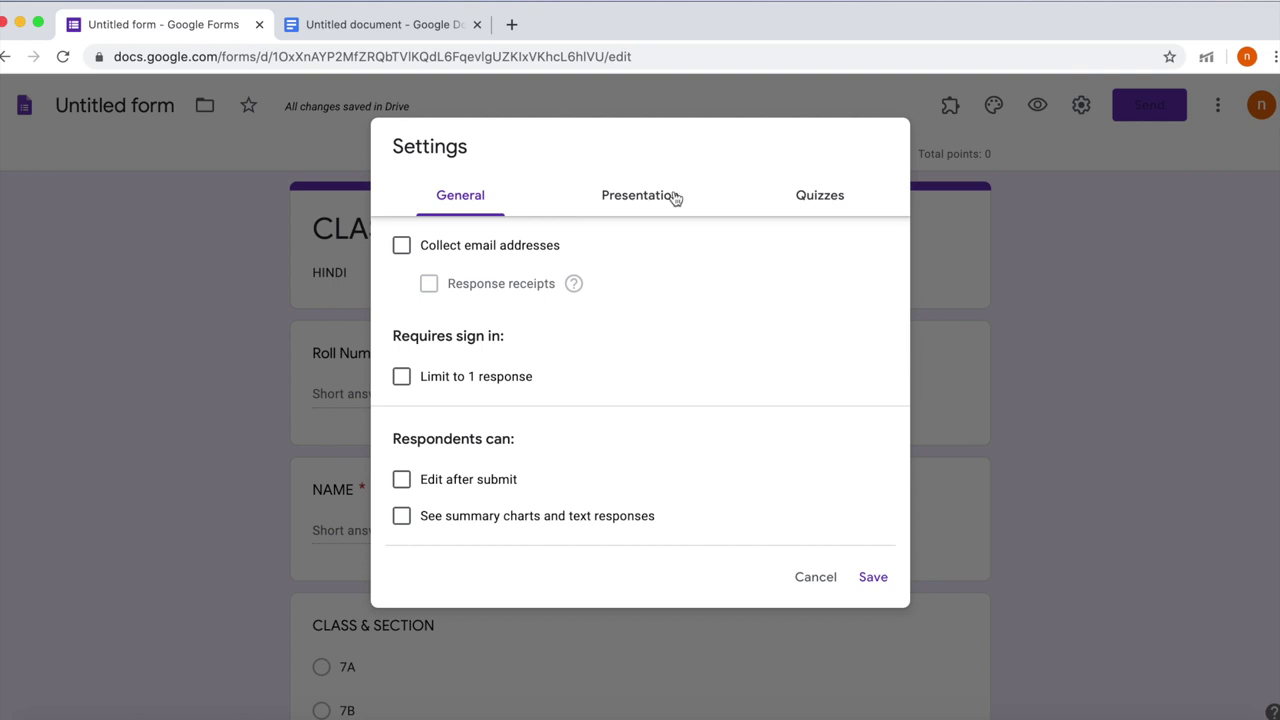
left_click(663, 199)
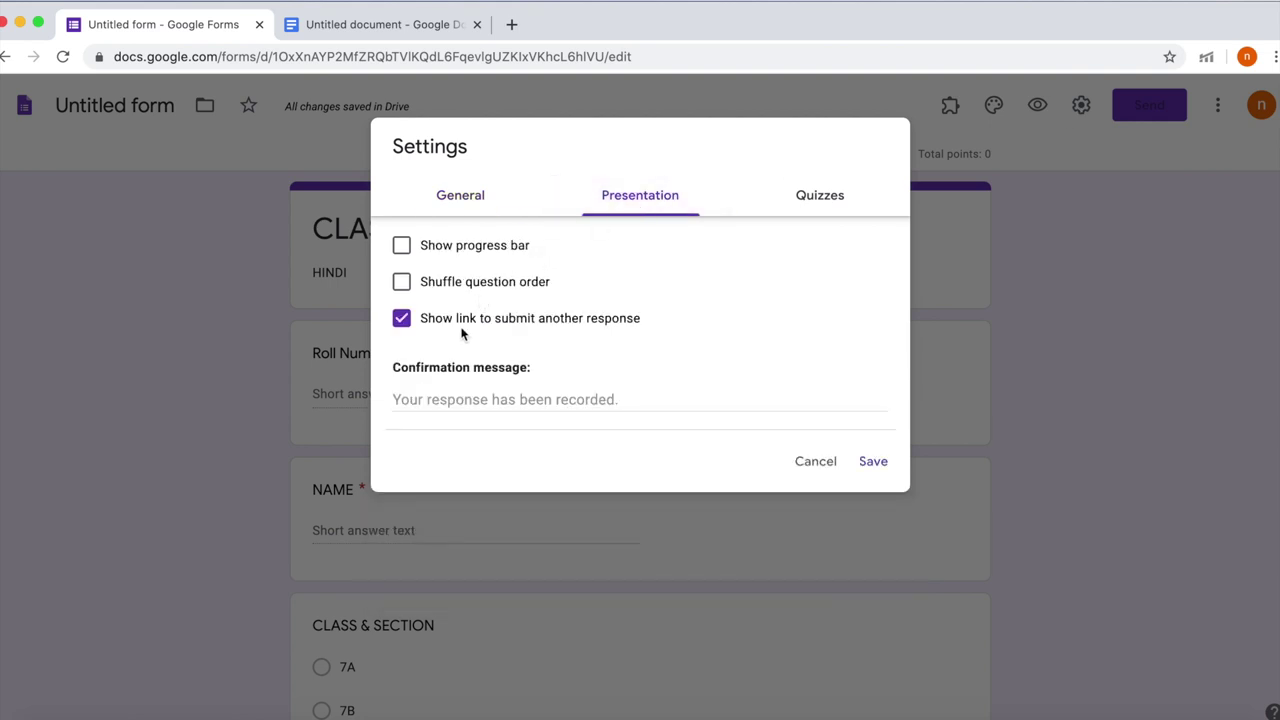
left_click(401, 320)
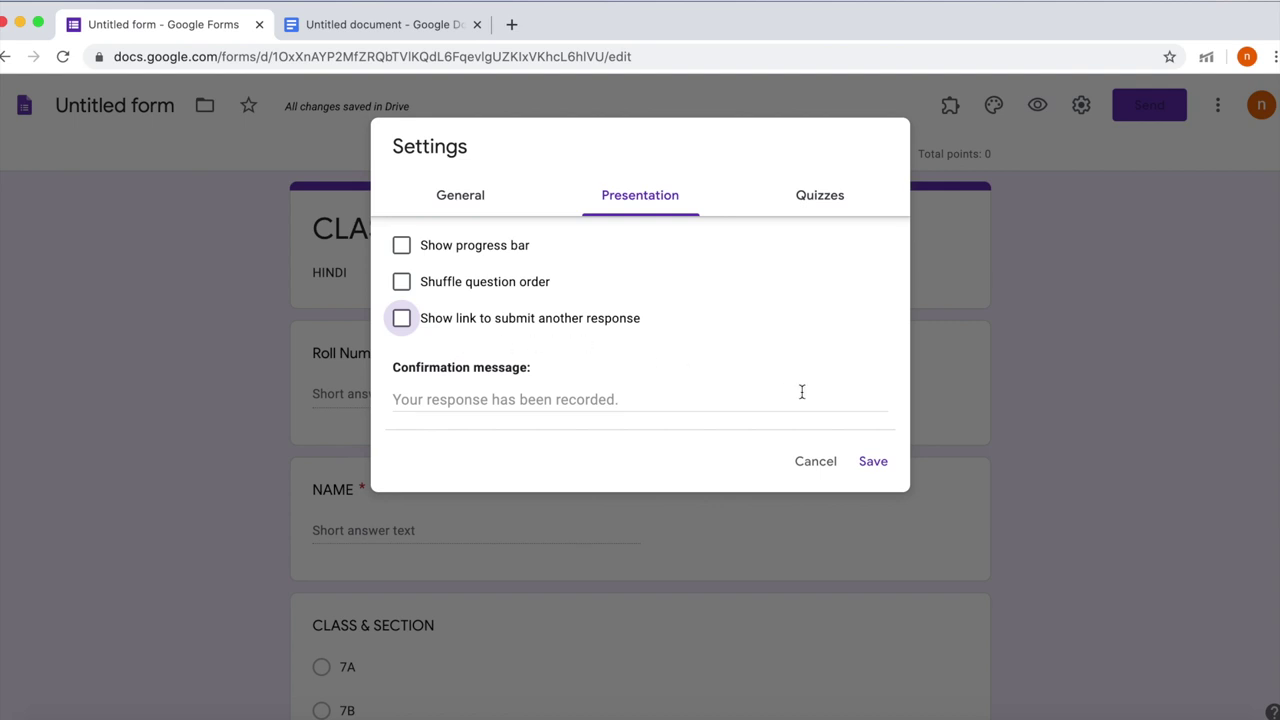
left_click(872, 464)
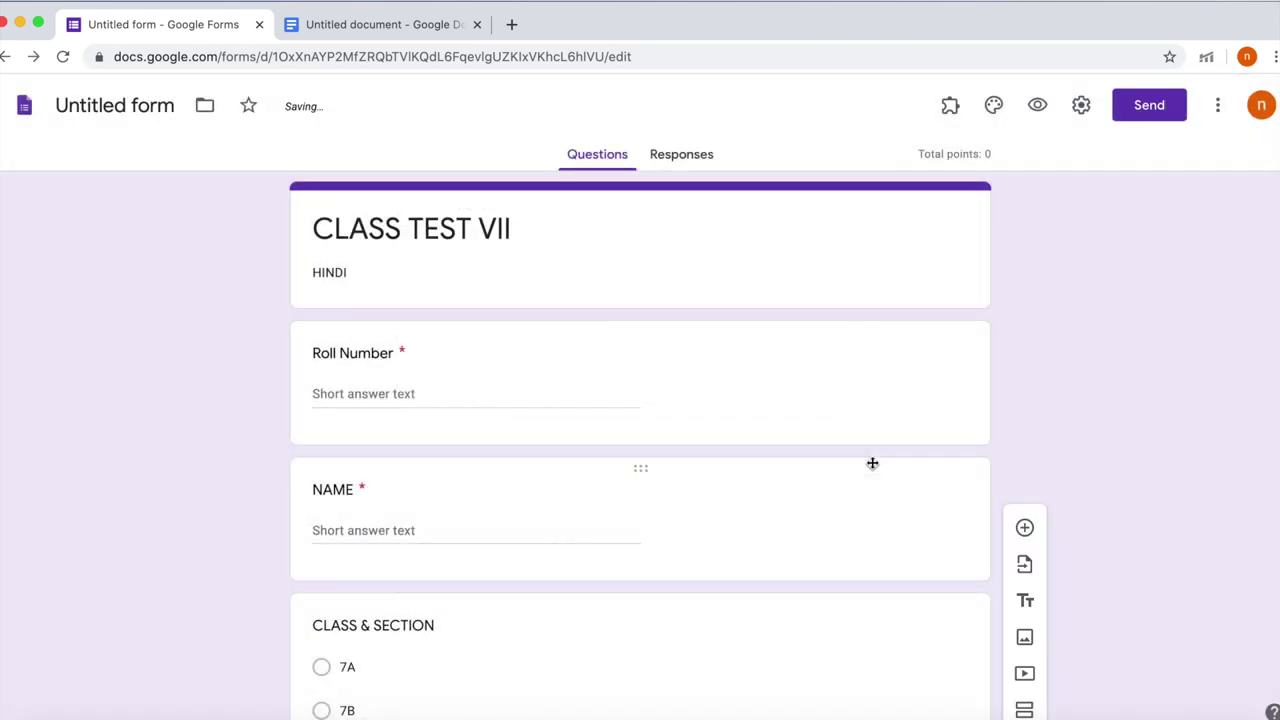
Step: Assign 2 points to the "सही उत्तर चुनें" question in its answer key and close the key
scroll(811, 540, "down", 15)
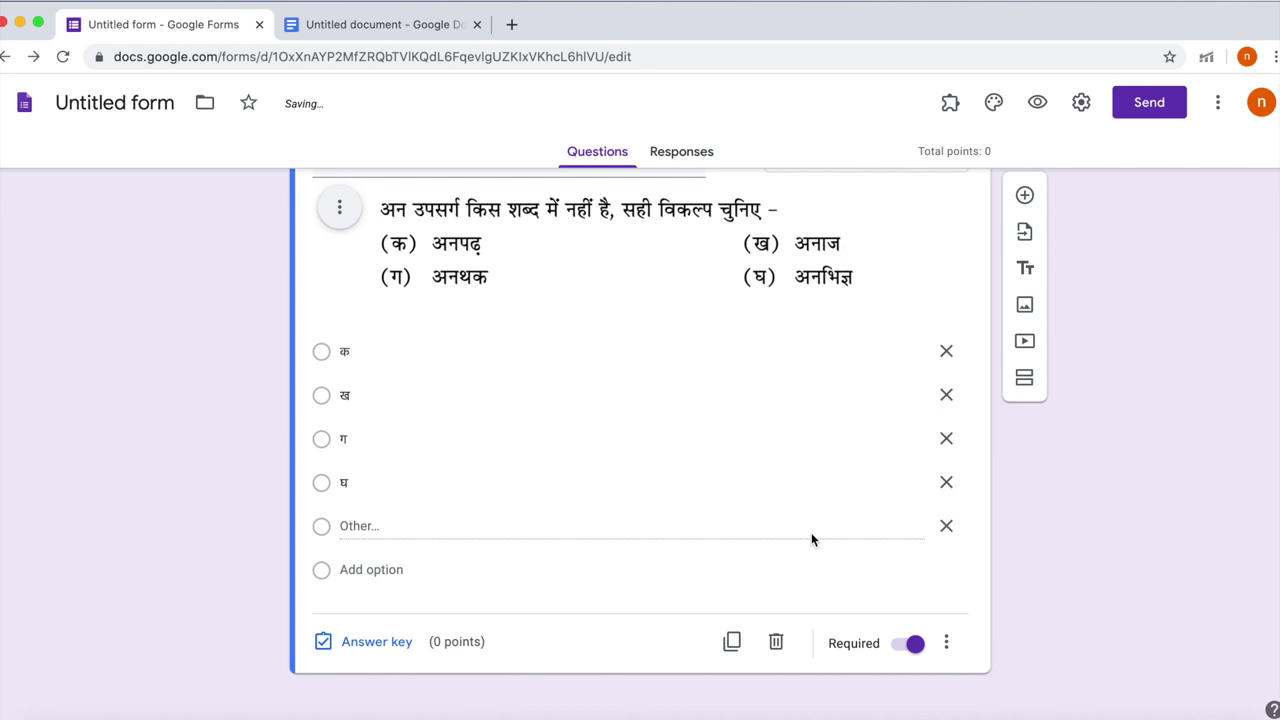
left_click(377, 646)
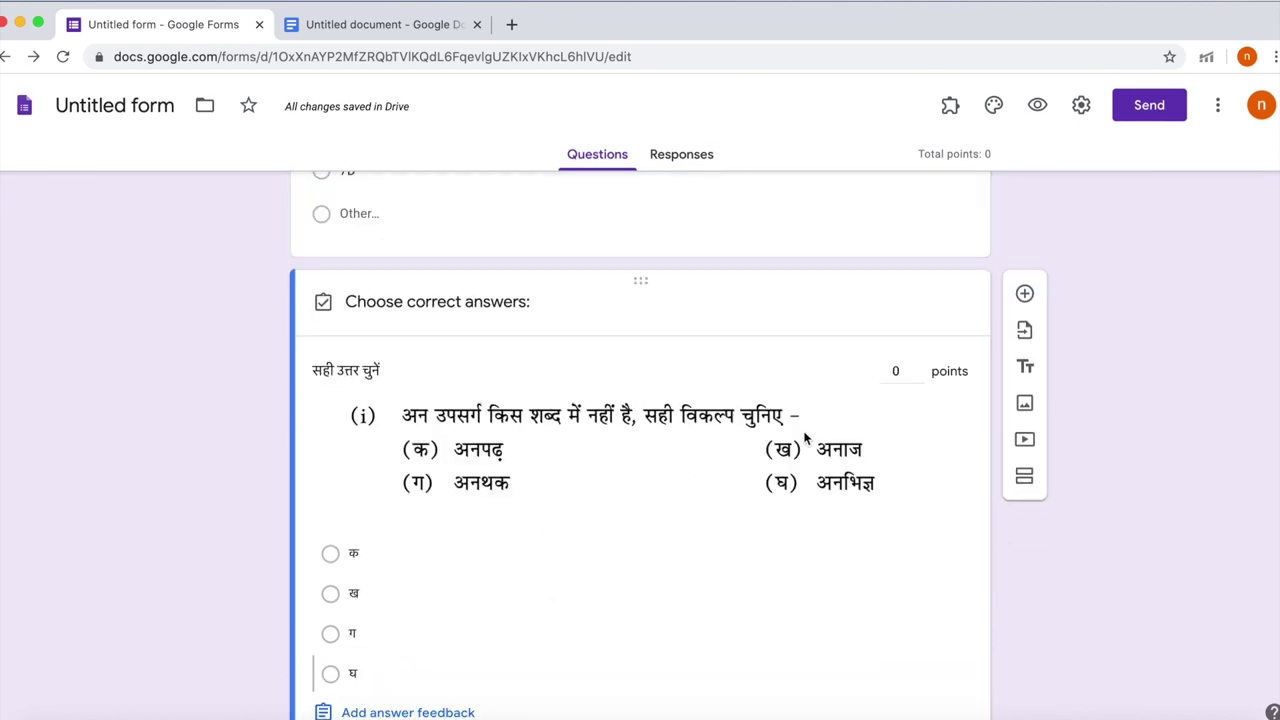
left_click(901, 369)
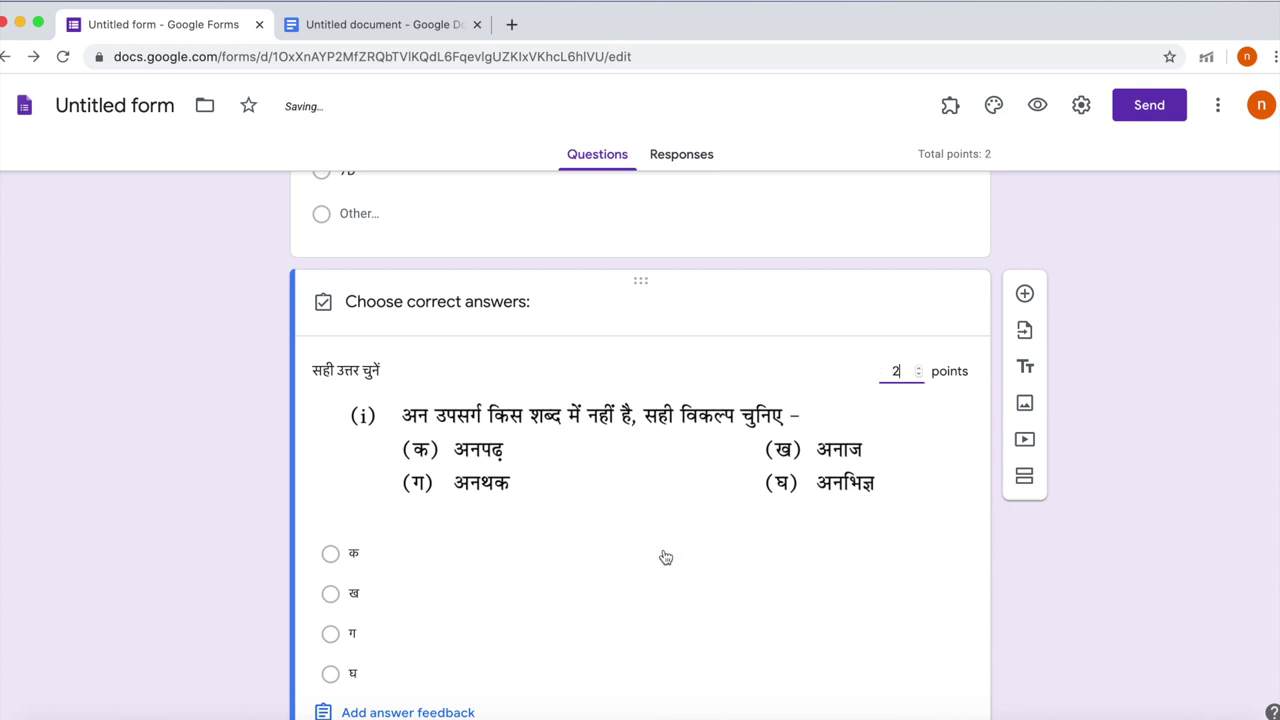
scroll(666, 557, "down", 3)
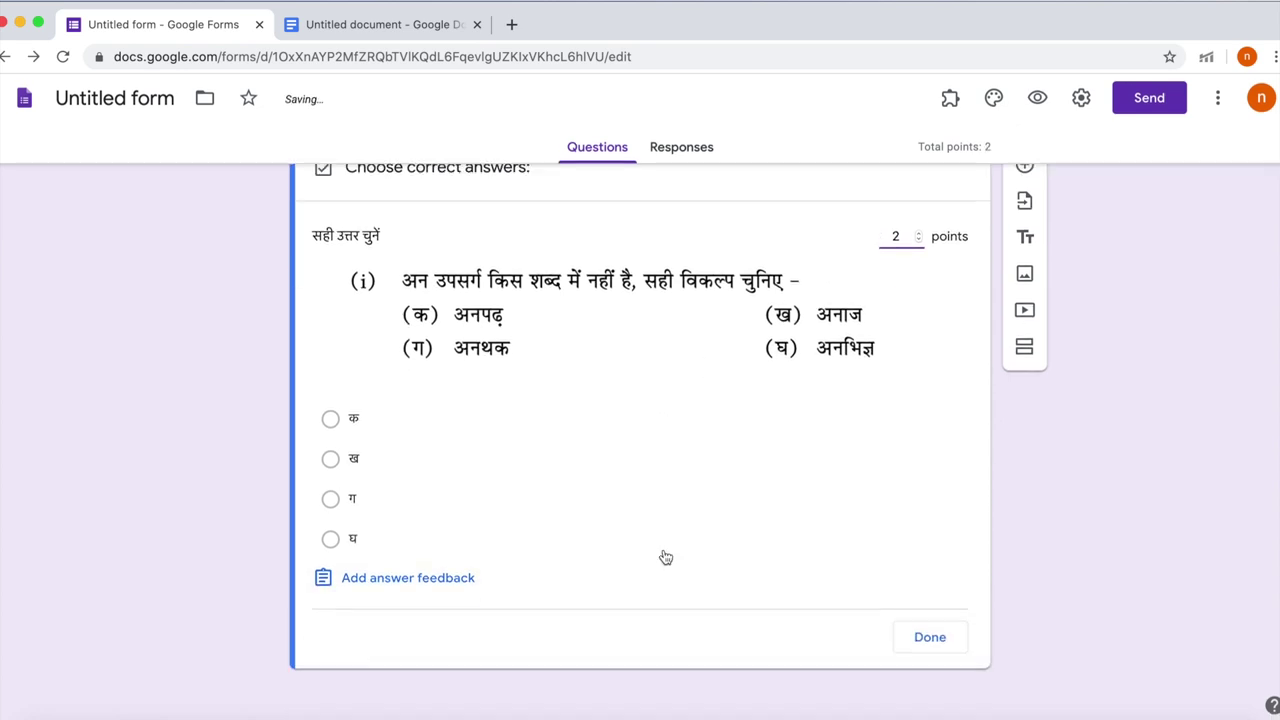
left_click(940, 647)
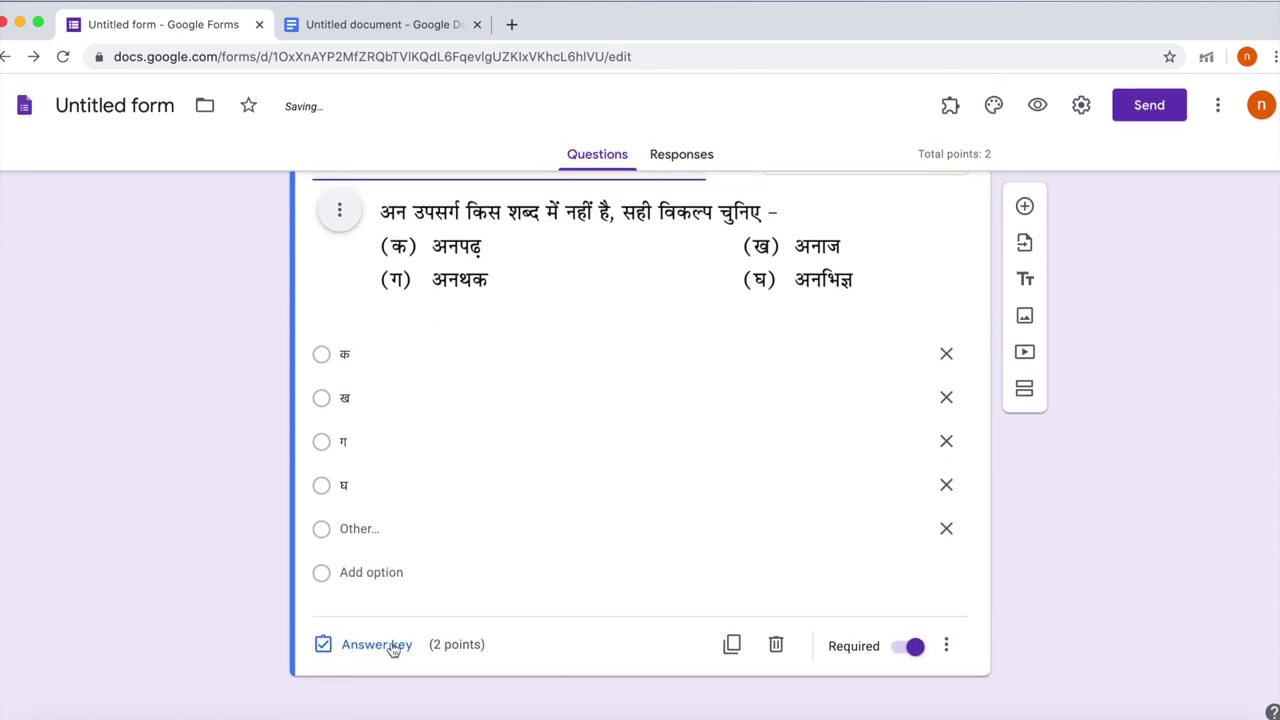
Step: Mark "ख" as the correct answer in the answer key of the "सही उत्तर चुनें" question and close the key
left_click(372, 650)
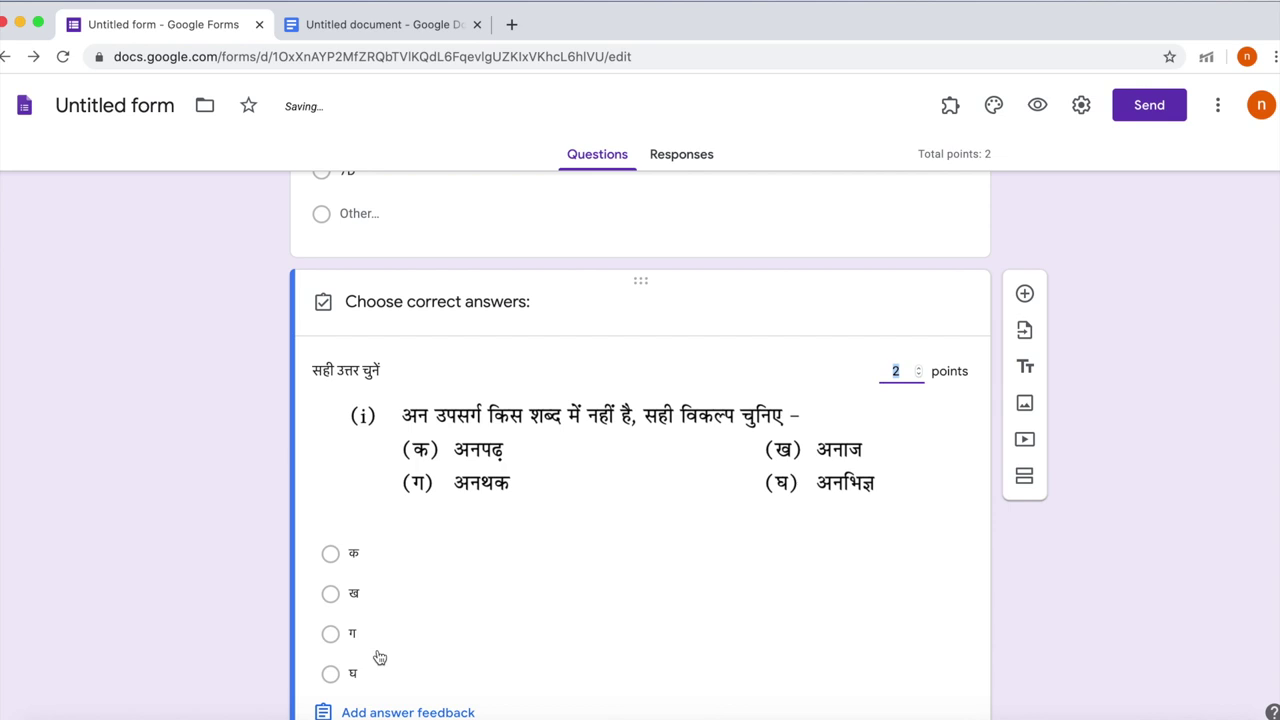
scroll(375, 655, "down", 3)
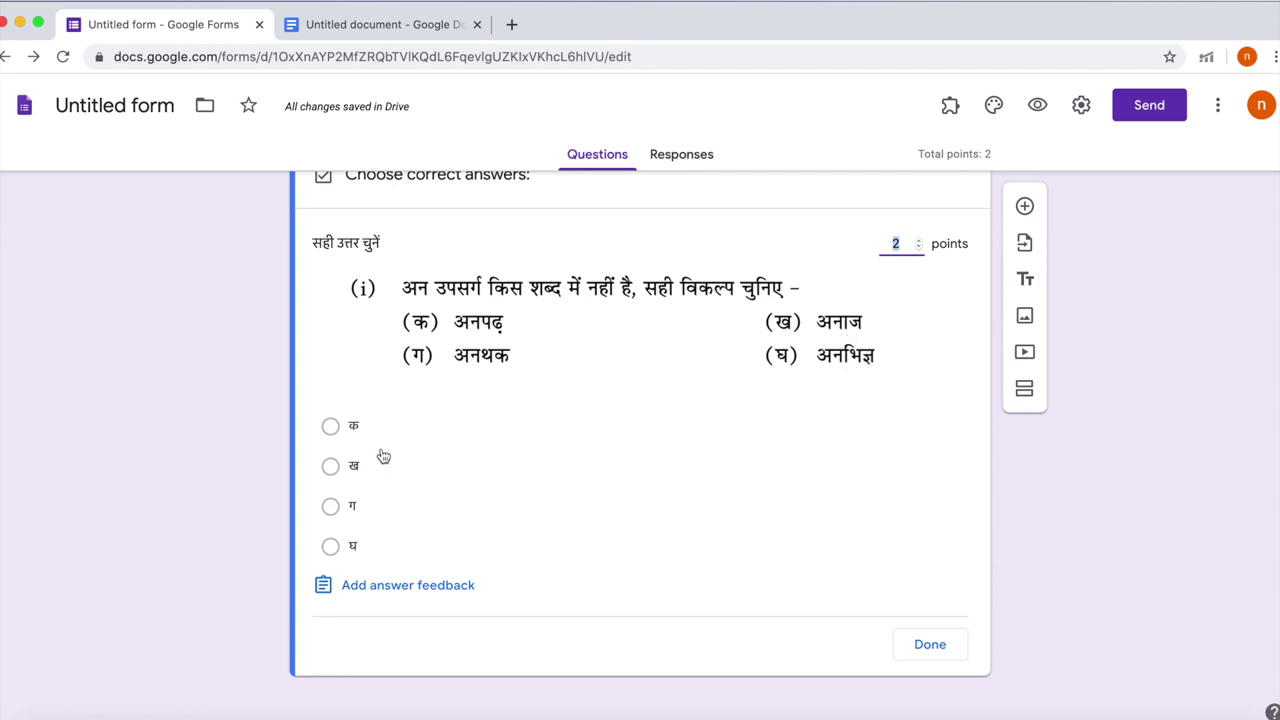
left_click(331, 467)
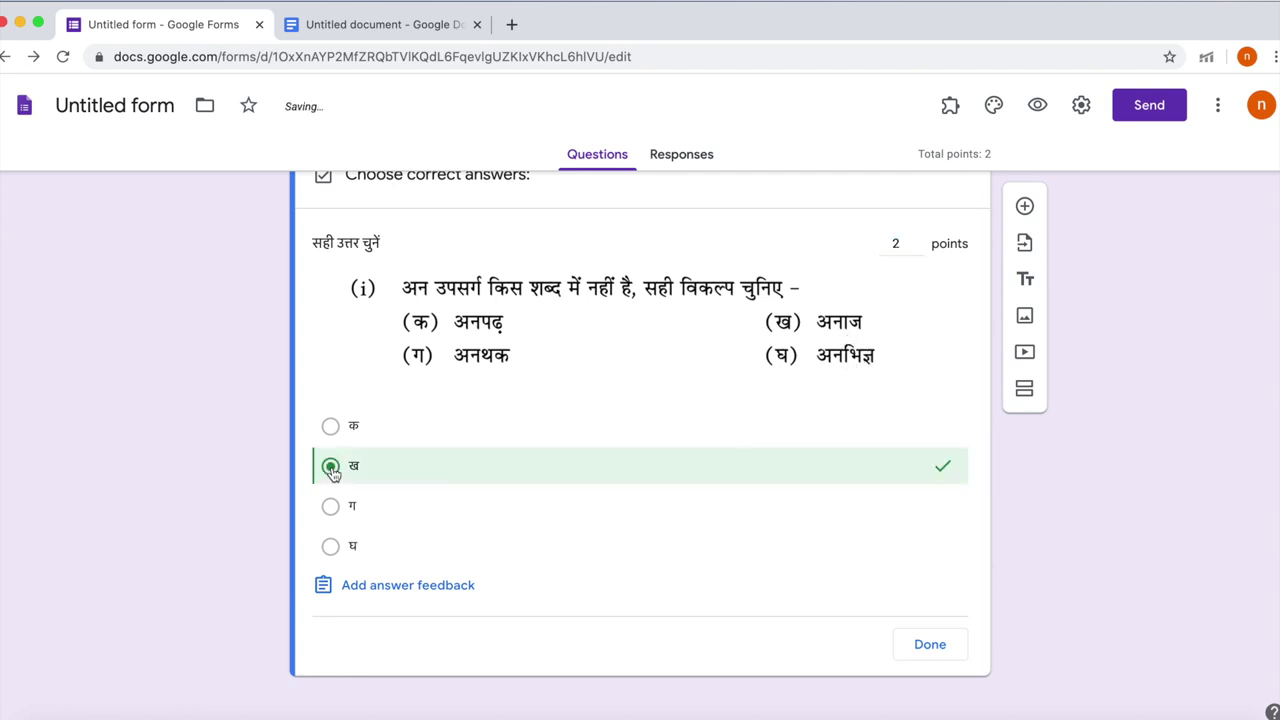
left_click(940, 648)
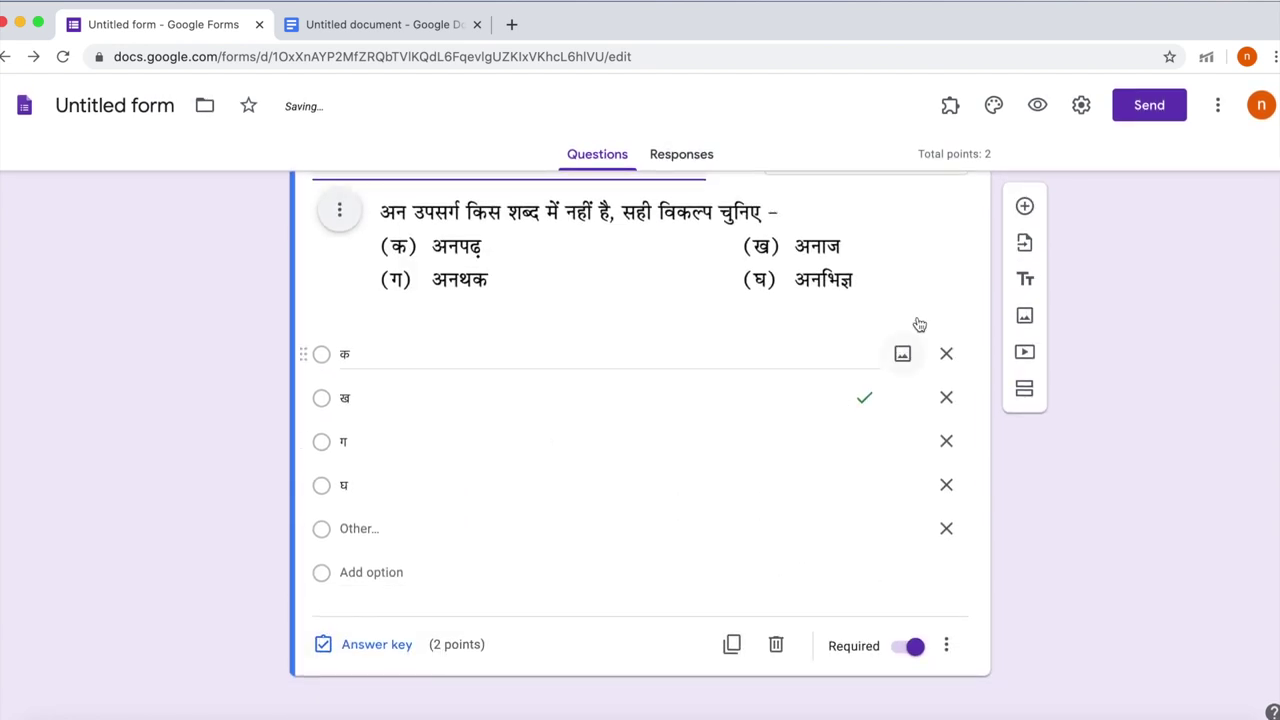
Step: Add a new multiple-choice question after the "सही उत्तर चुनें" question and insert the Hindi poem screenshot from the desktop into it
left_click(1024, 206)
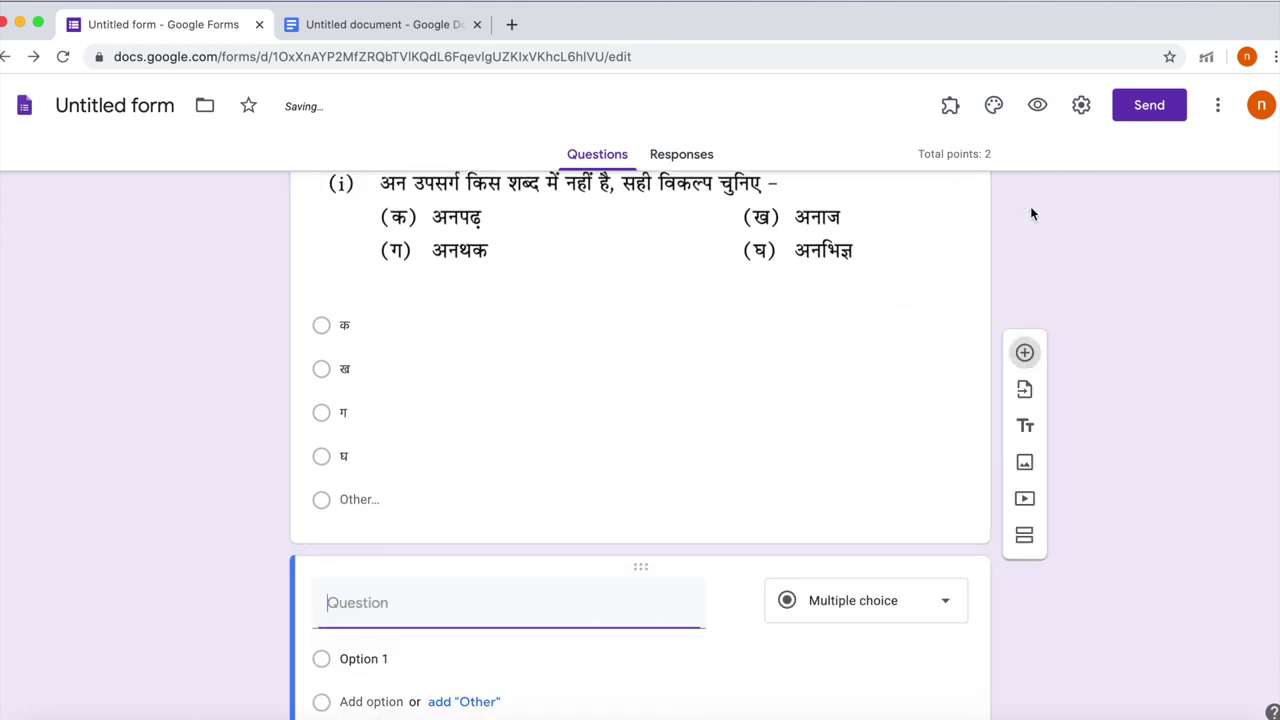
scroll(813, 455, "up", 4)
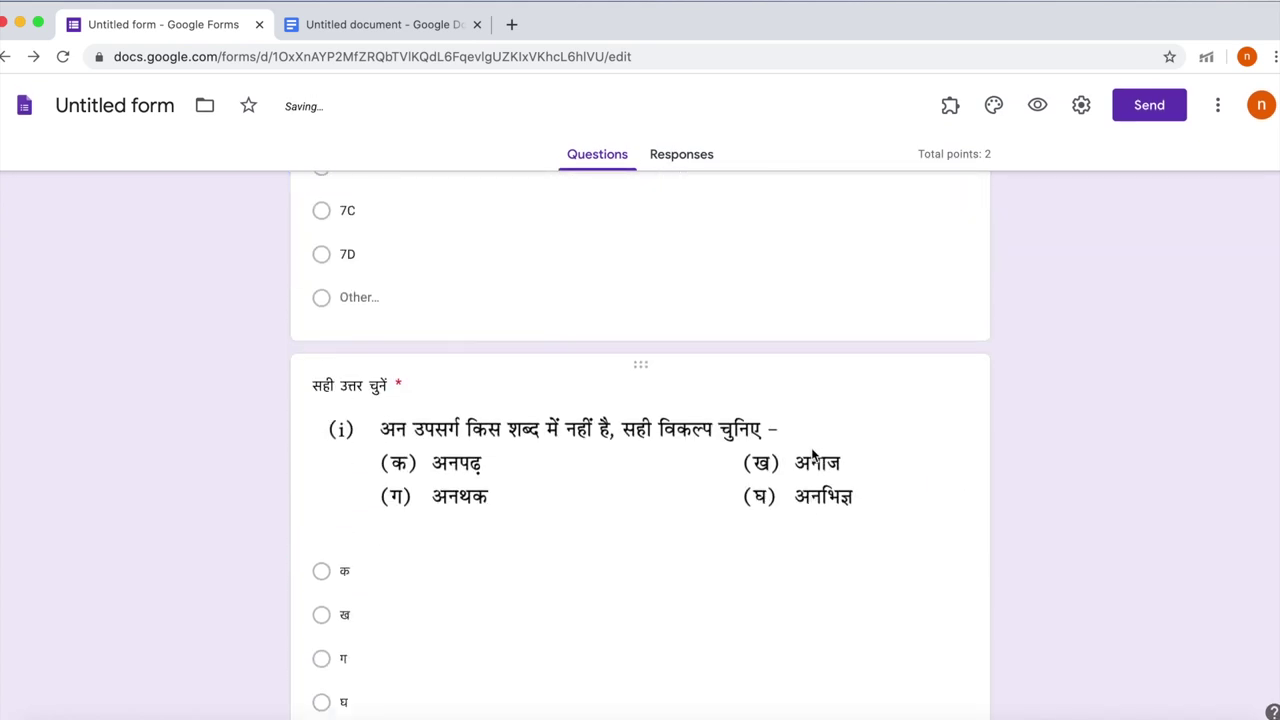
scroll(812, 455, "up", 8)
scroll(812, 455, "down", 6)
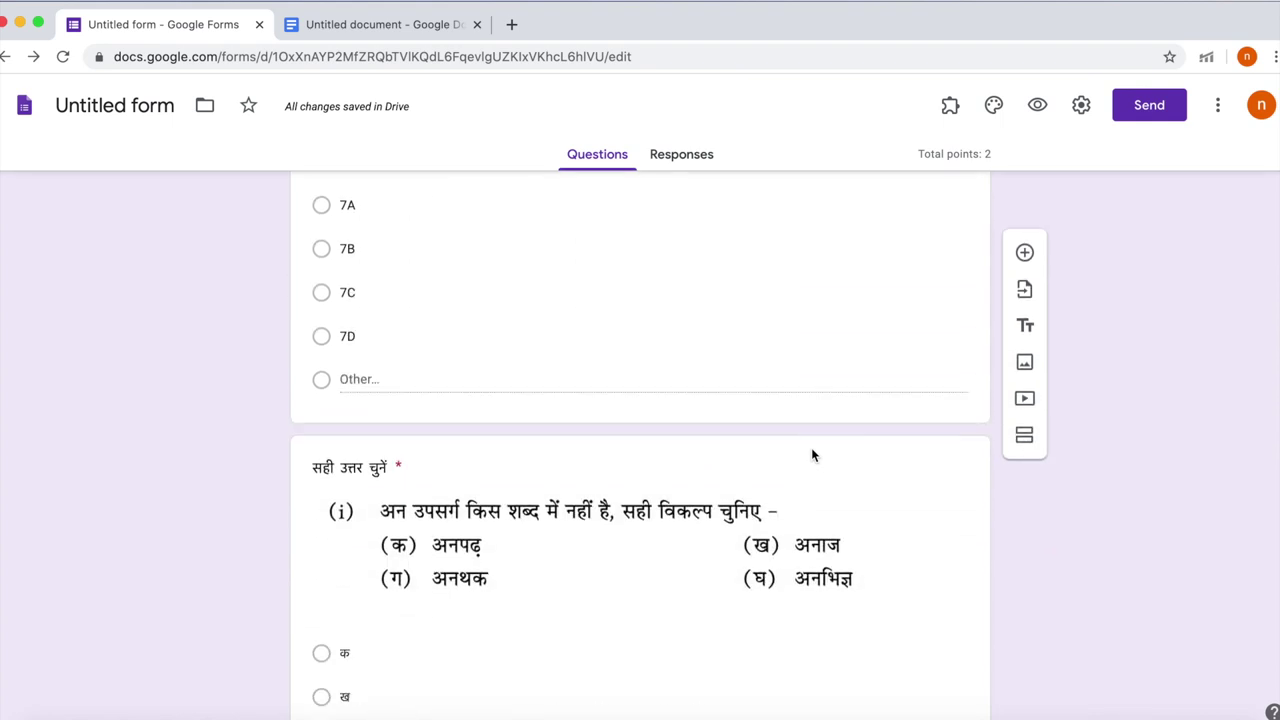
scroll(812, 455, "down", 3)
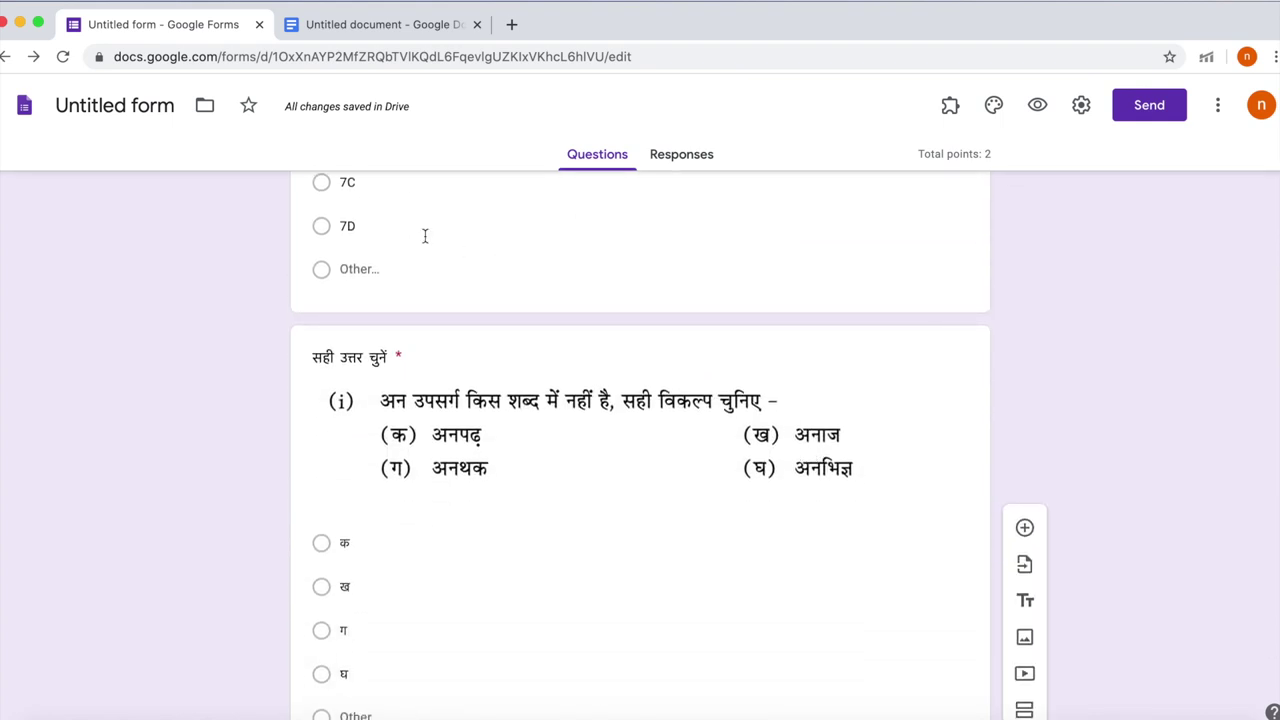
scroll(215, 105, "down", 1)
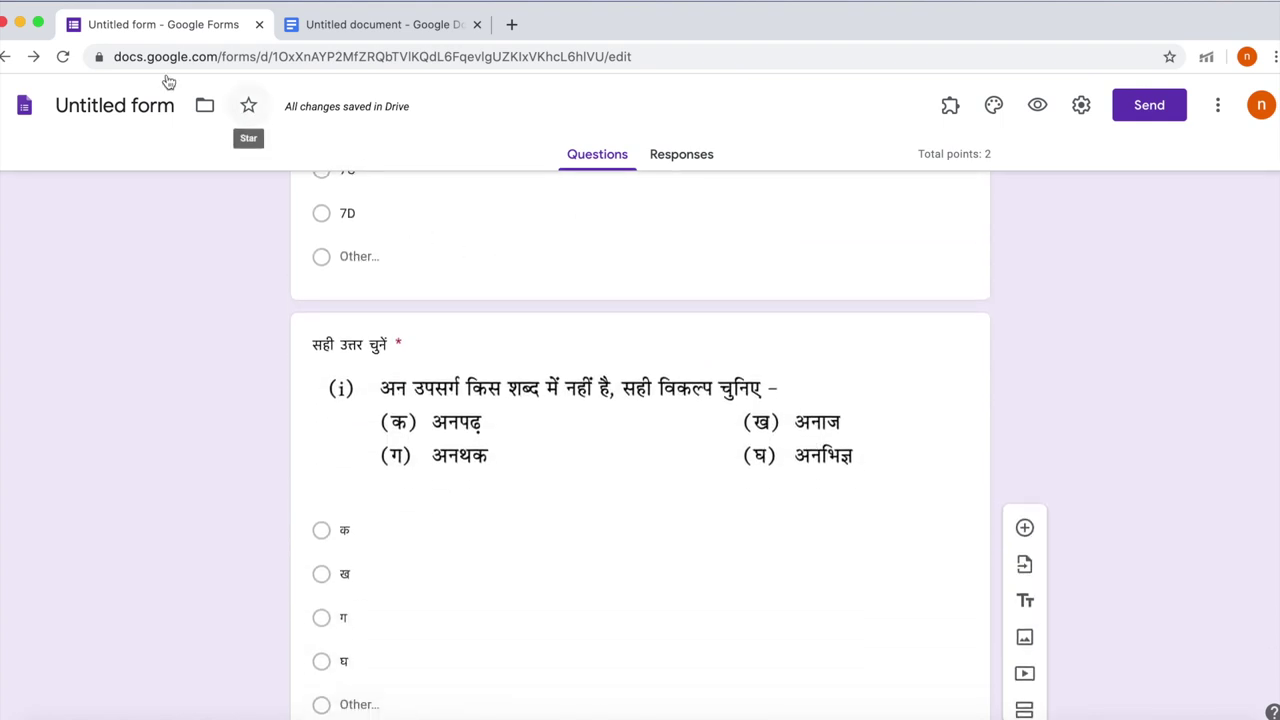
left_click(20, 25)
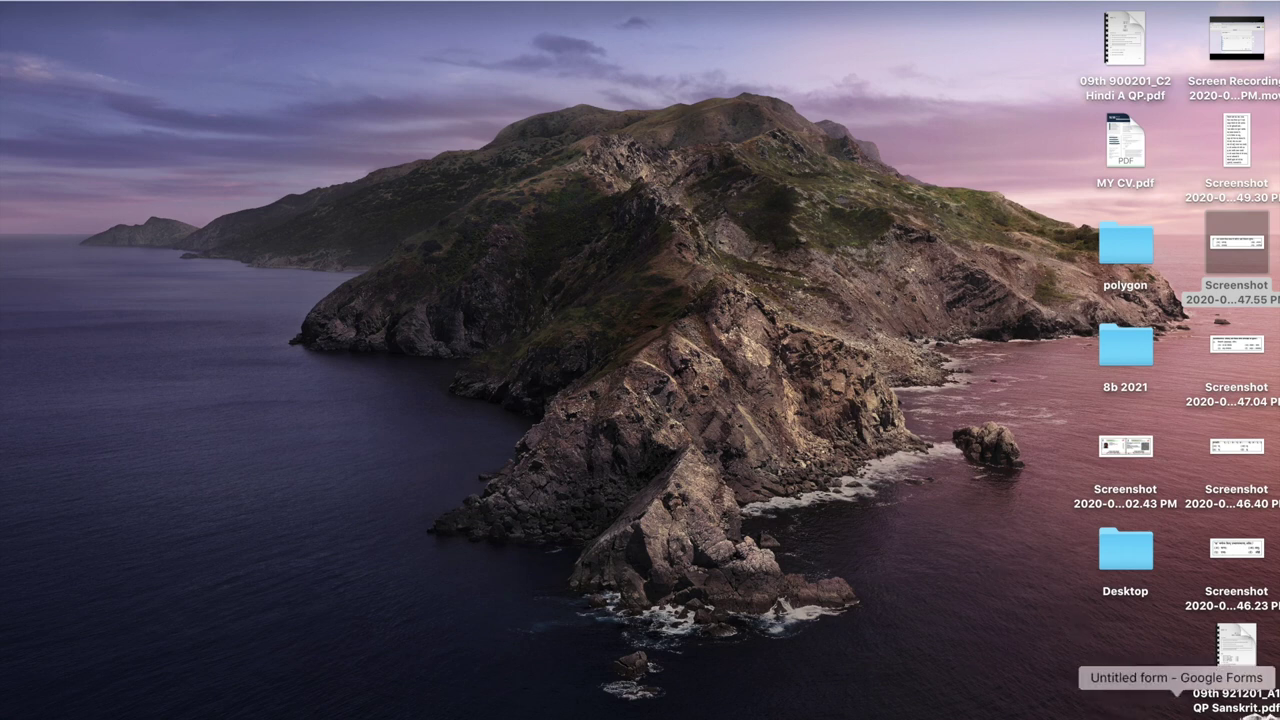
left_click(1143, 705)
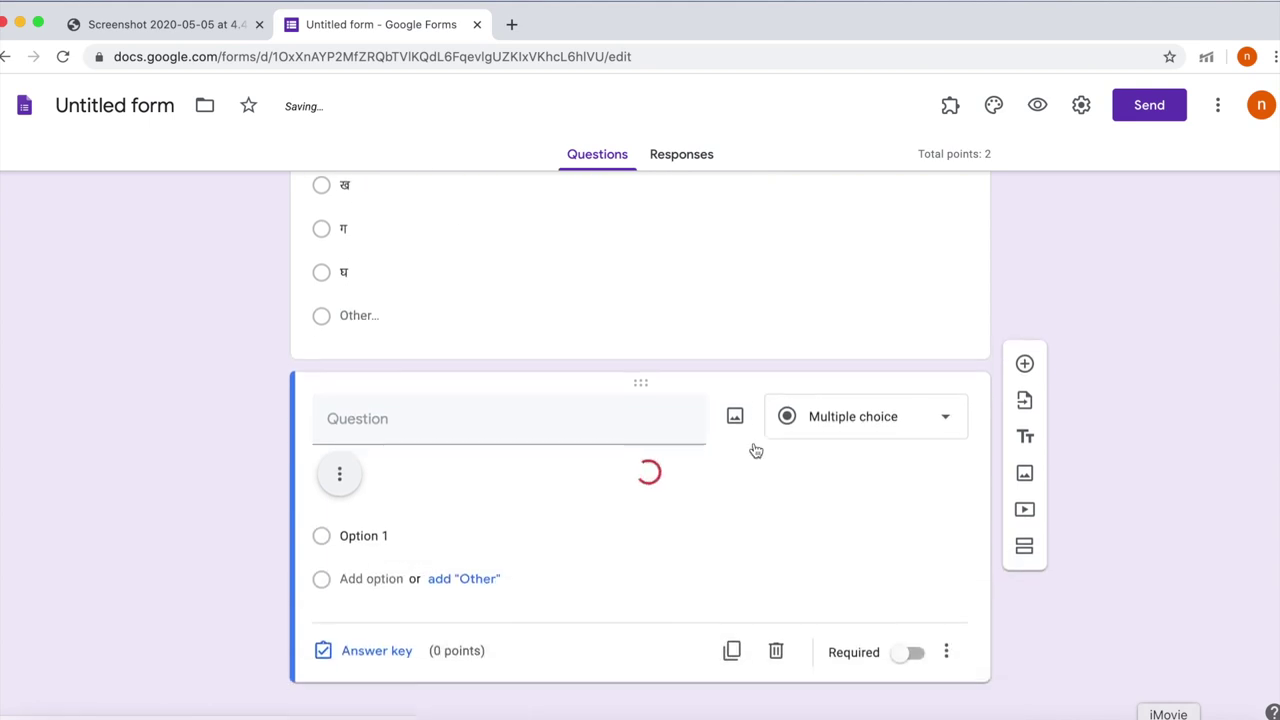
Step: Shrink the poem image in the new question to a little over a third of the question card's width
scroll(756, 451, "down", 5)
scroll(756, 451, "down", 1)
scroll(637, 414, "down", 4)
scroll(639, 422, "down", 3)
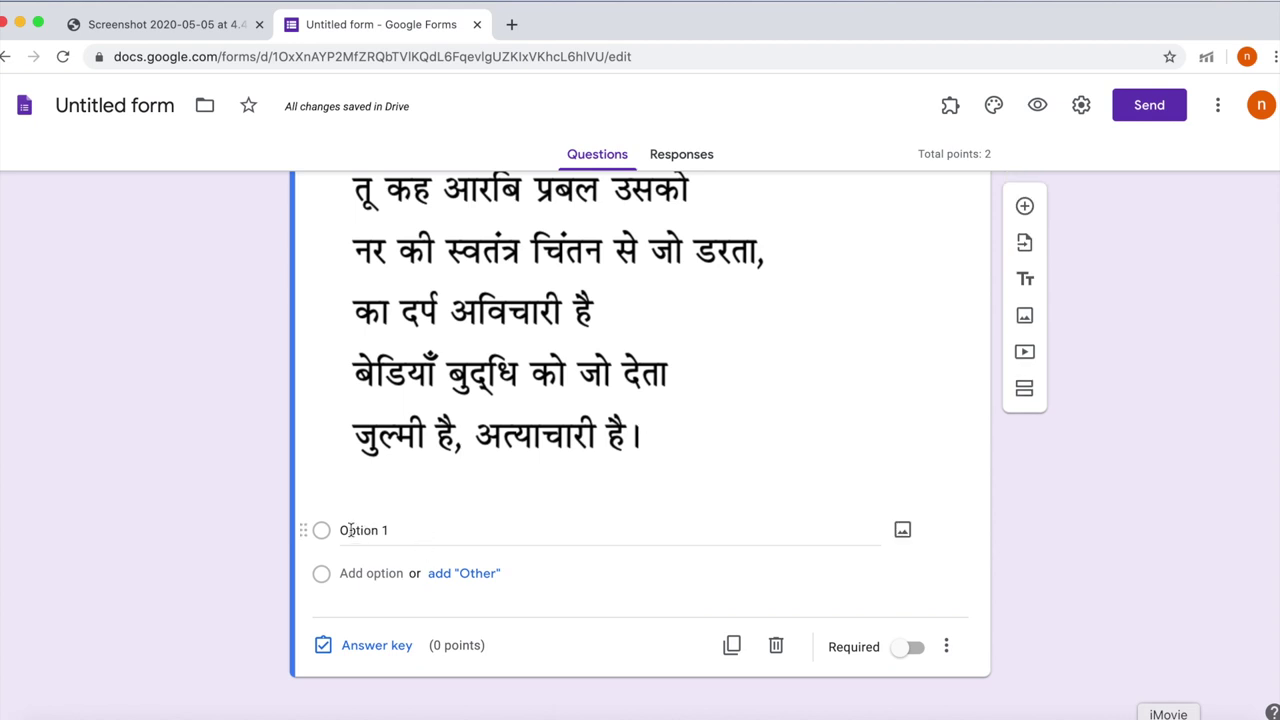
scroll(326, 462, "up", 10)
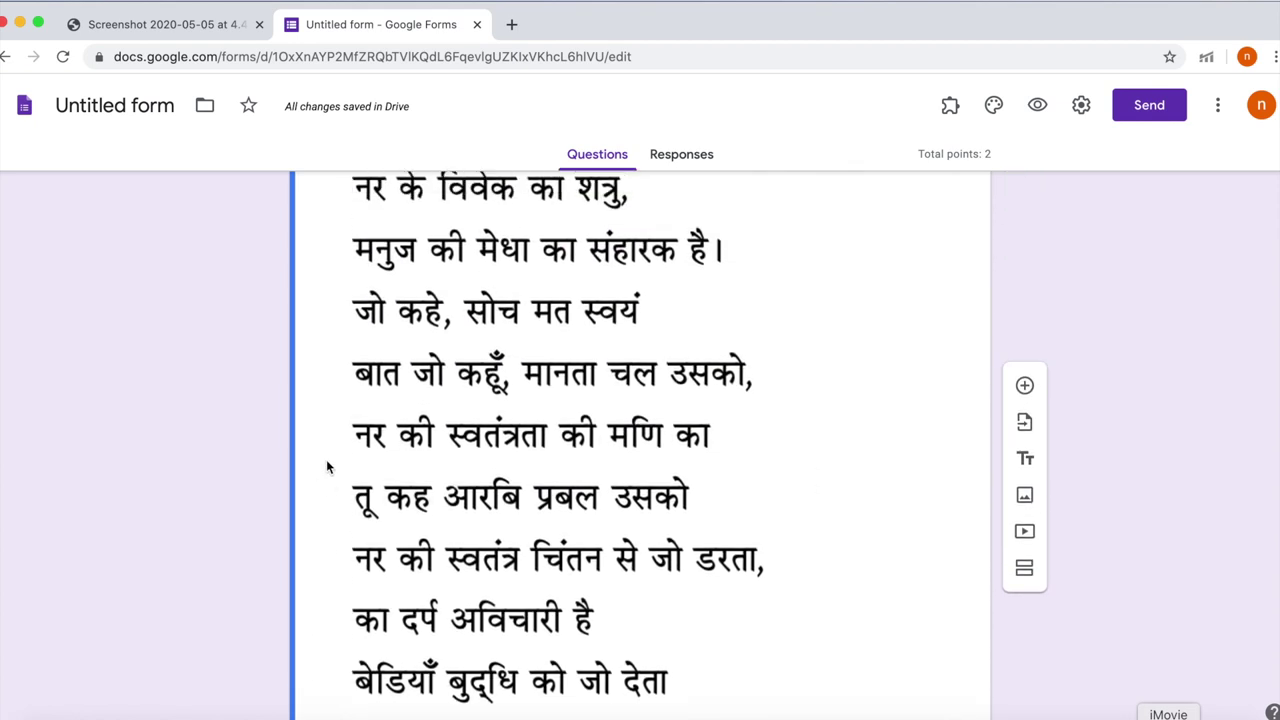
scroll(326, 467, "up", 3)
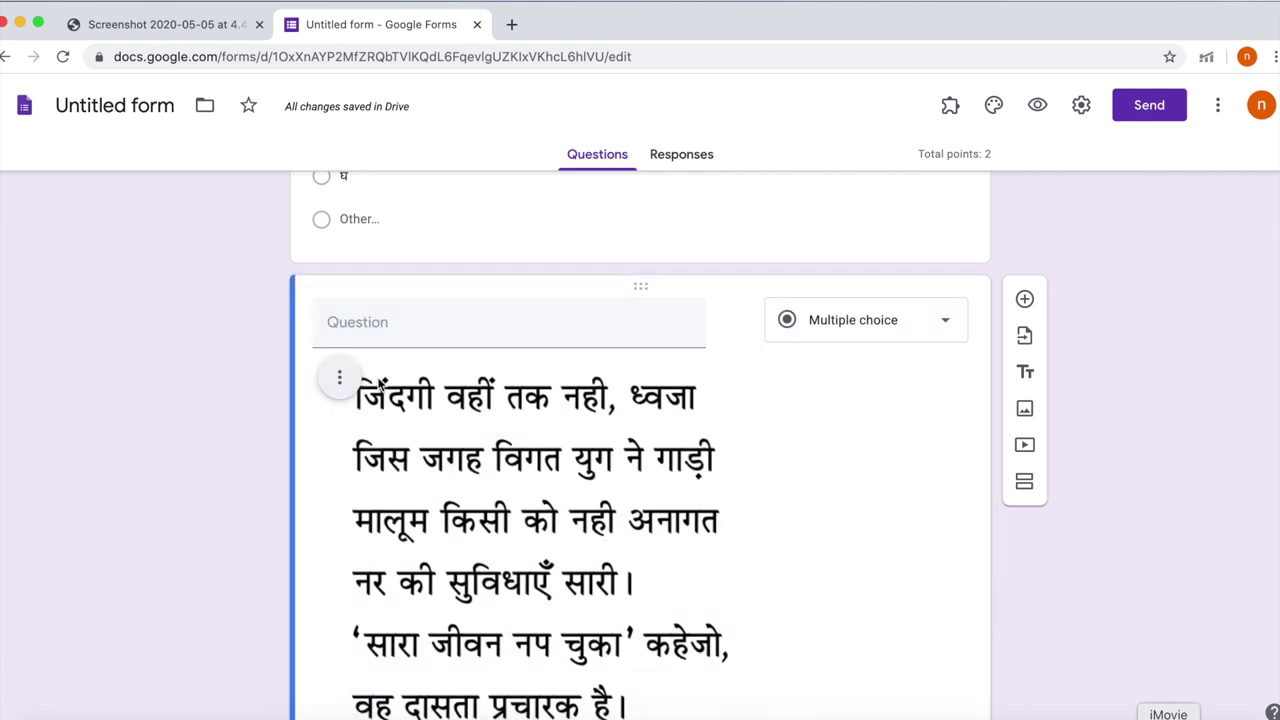
left_click(444, 453)
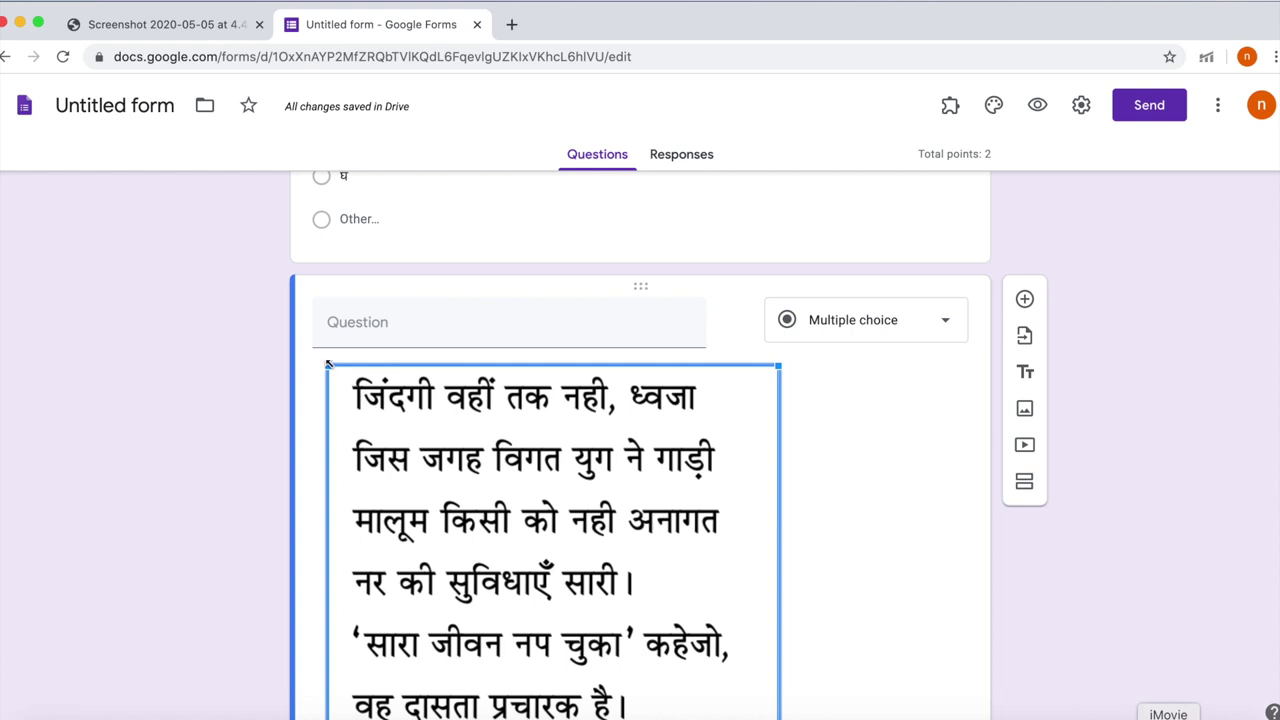
left_click_drag(328, 364, 443, 515)
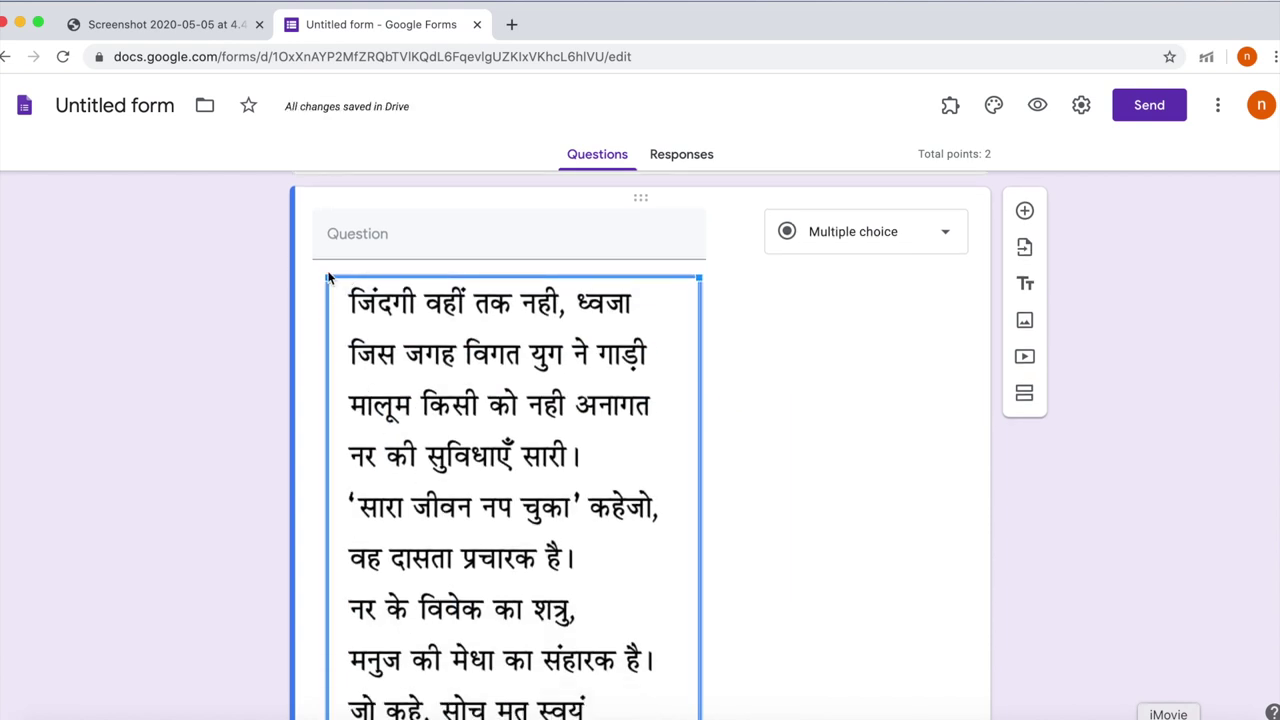
left_click_drag(324, 274, 410, 415)
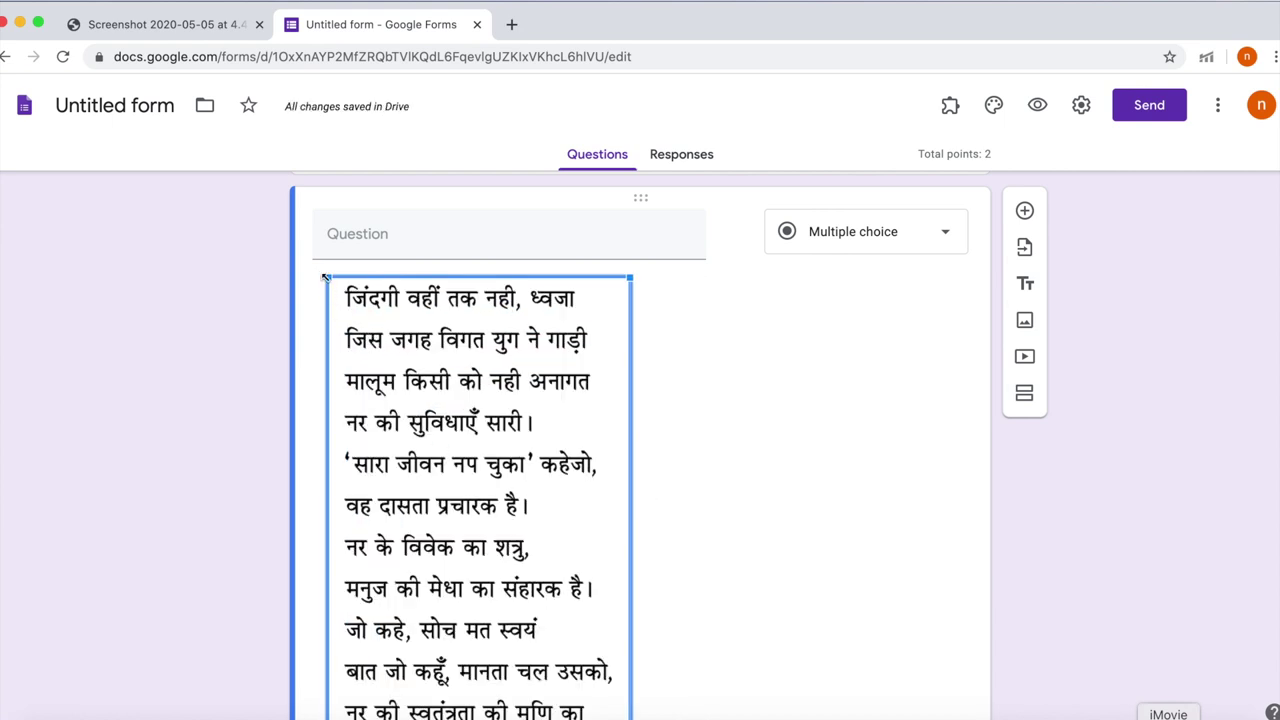
left_click_drag(331, 285, 416, 356)
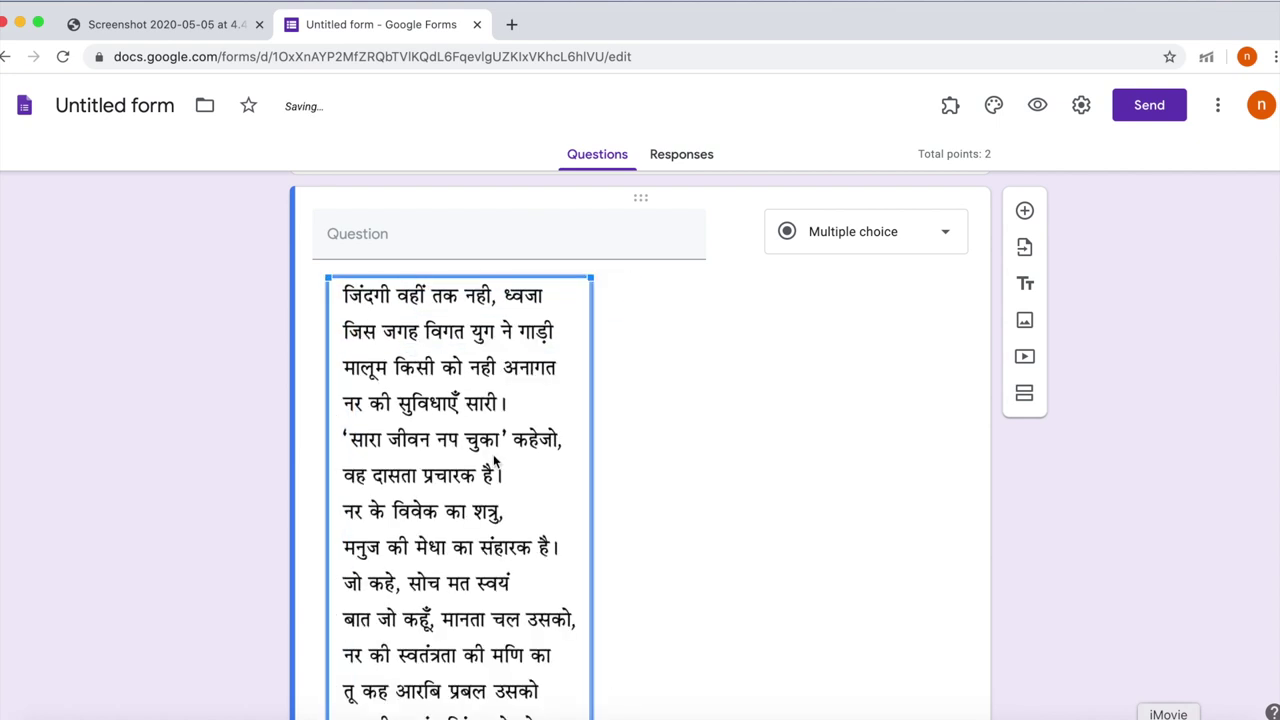
scroll(497, 462, "down", 3)
scroll(497, 462, "down", 4)
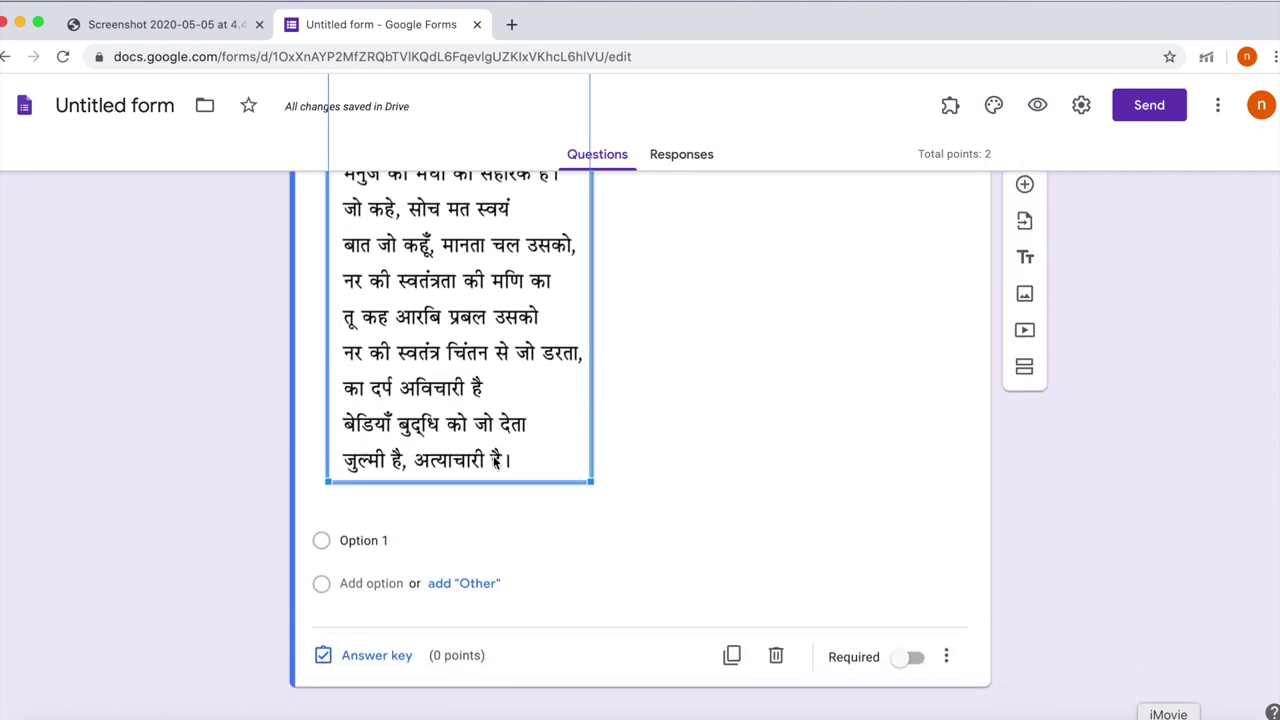
Step: Enter "2." as the question text above the poem image
scroll(497, 462, "up", 2)
scroll(497, 462, "up", 4)
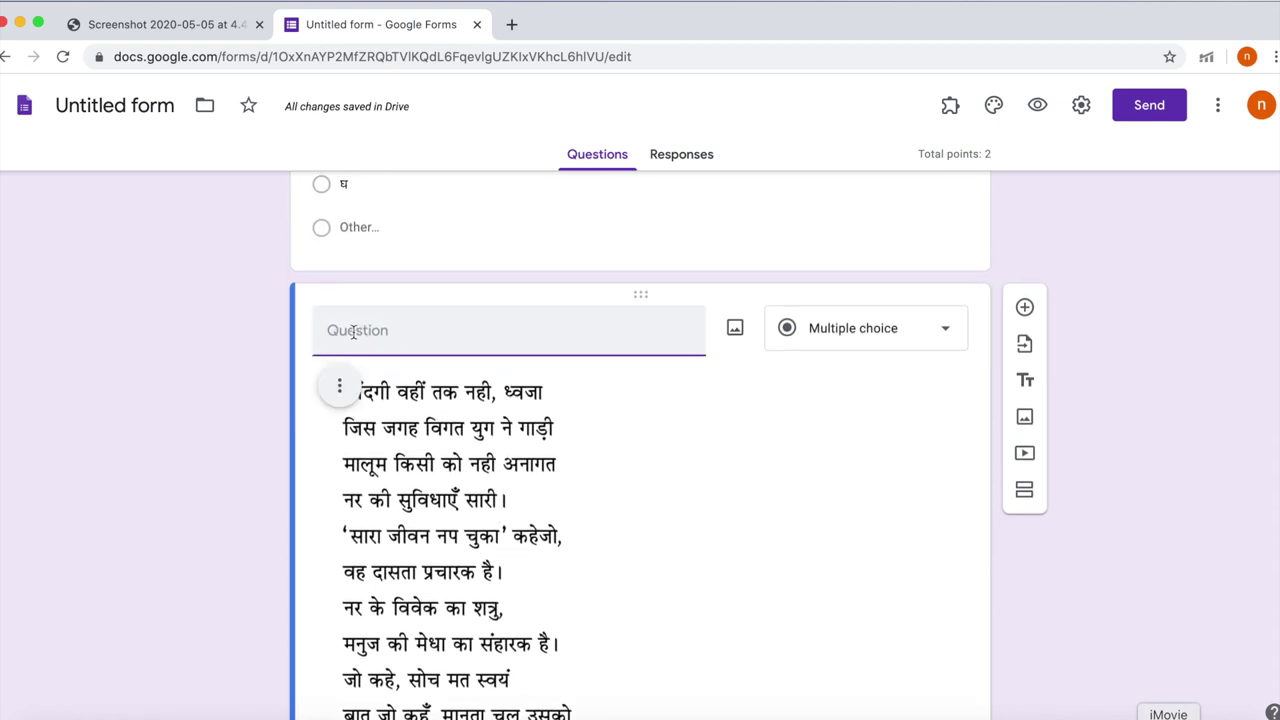
type("2.")
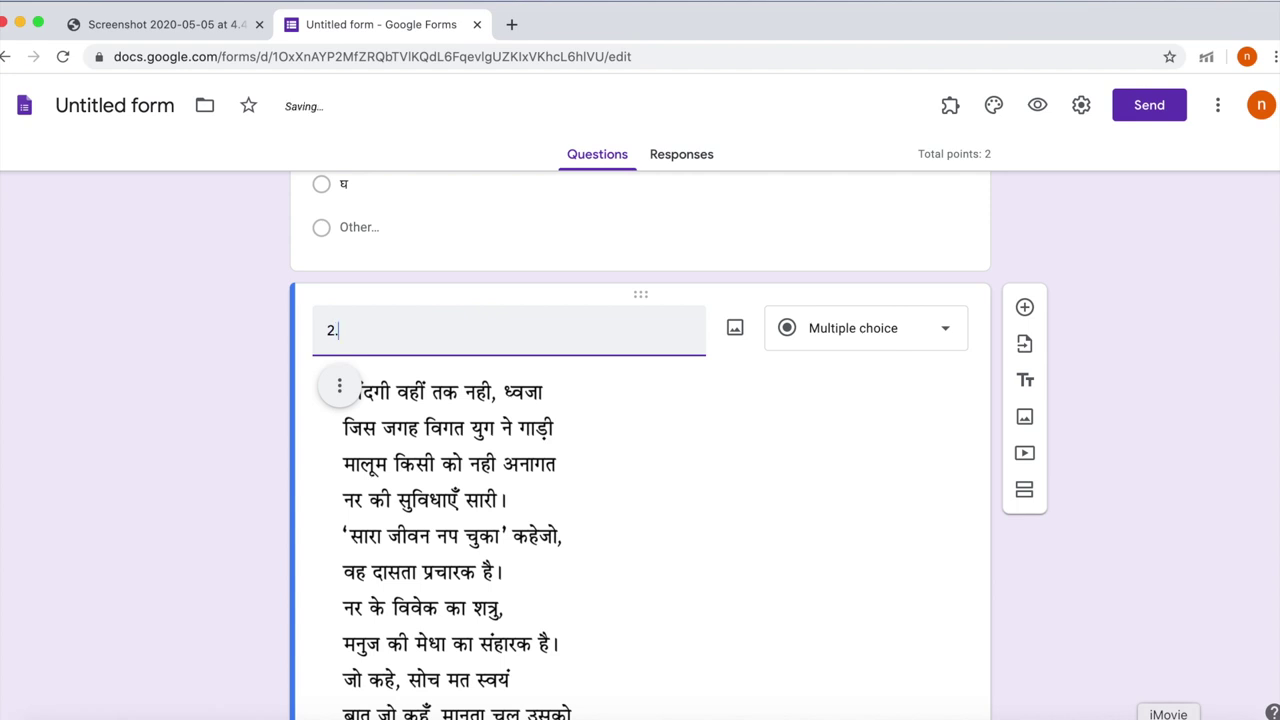
Step: Add an "Other" choice to the poem question and make the question required
scroll(640, 450, "down", 5)
scroll(640, 450, "up", 3)
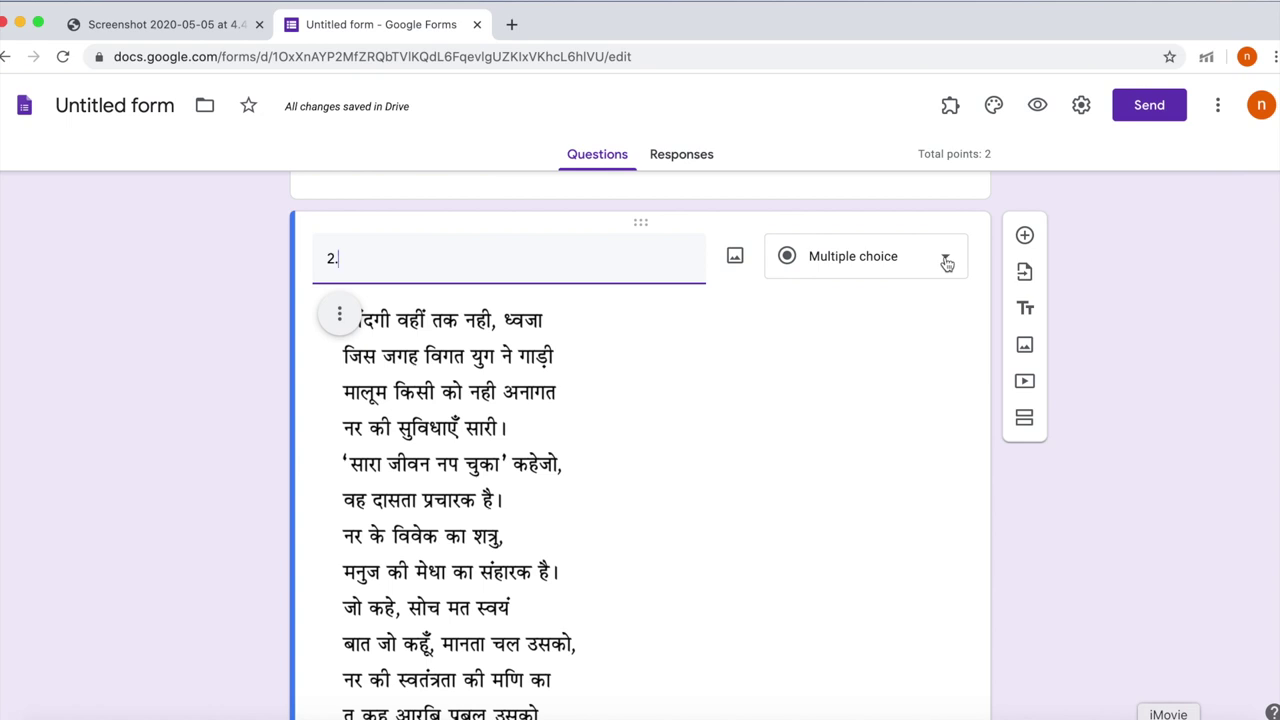
scroll(900, 466, "down", 5)
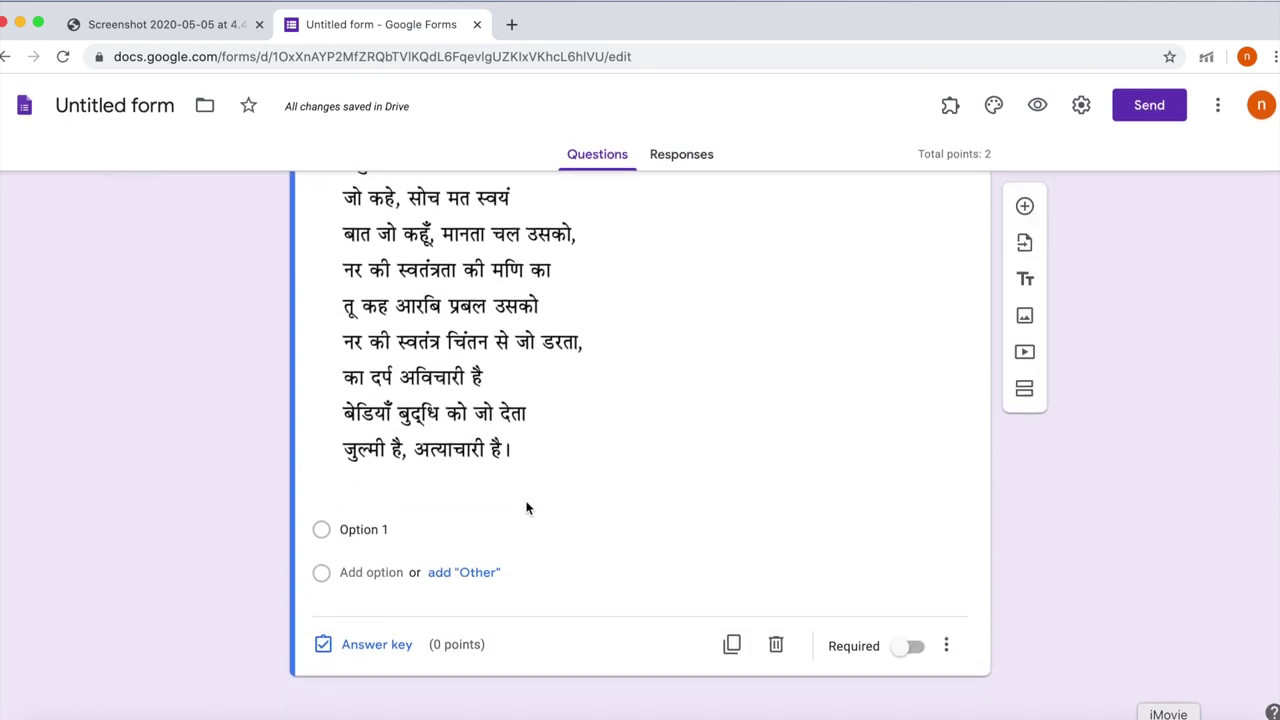
left_click(395, 529)
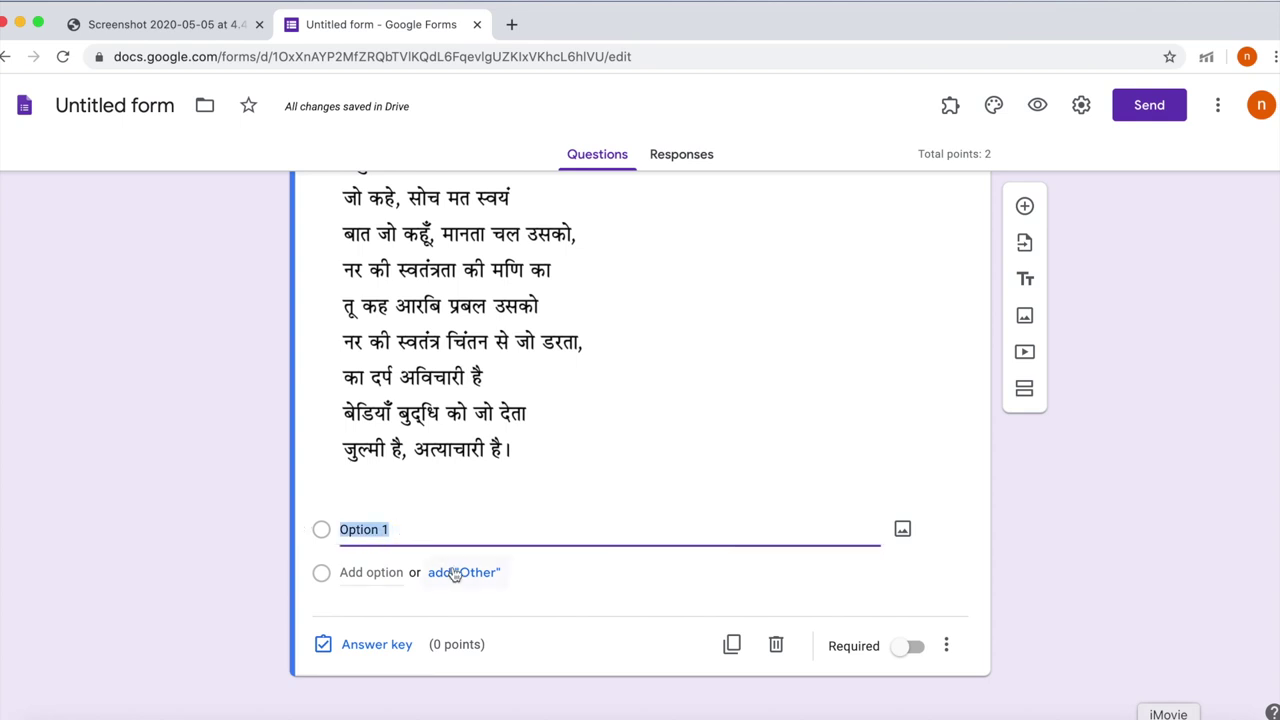
left_click(490, 574)
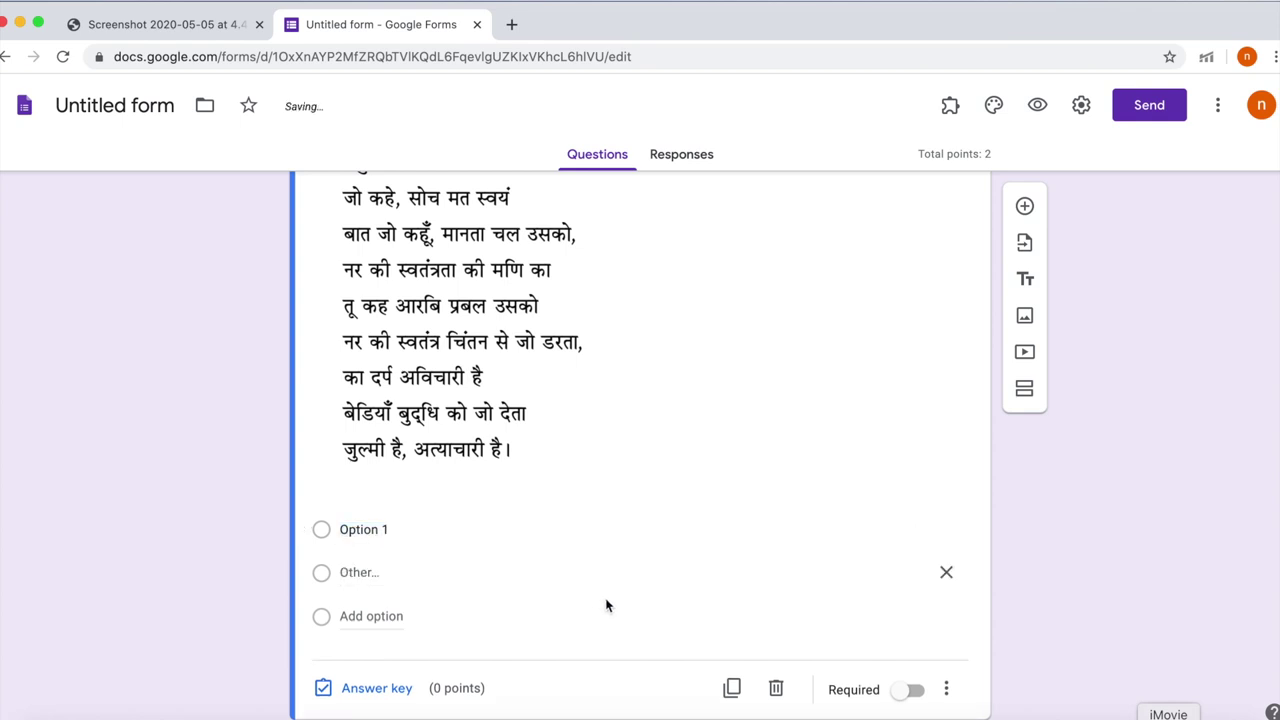
left_click(908, 690)
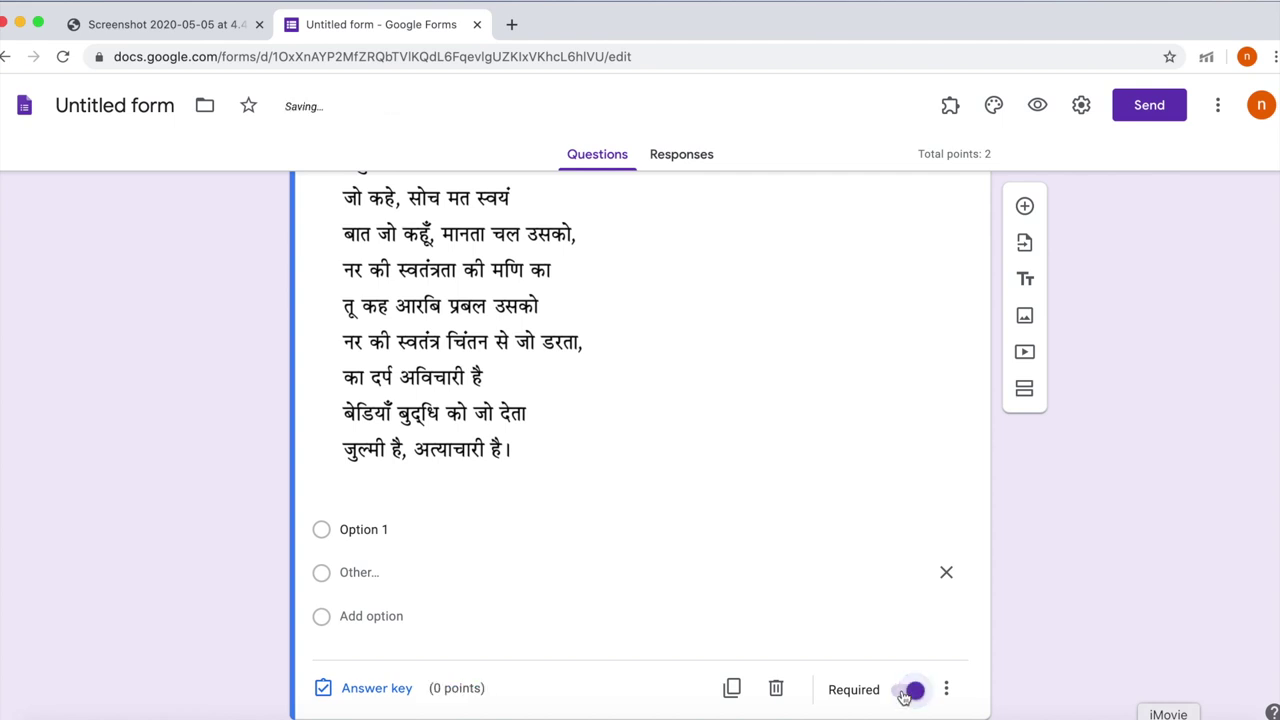
Step: Assign 2 points to the poem question in its answer key and close the key
left_click(366, 688)
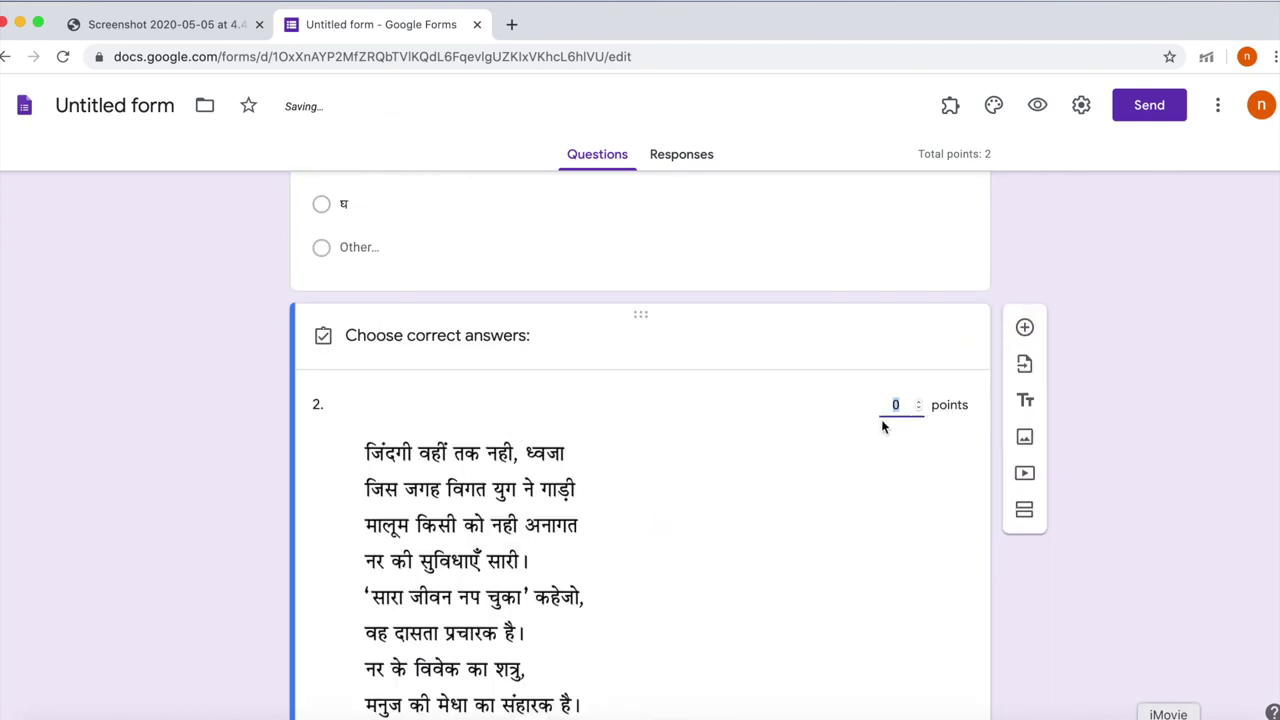
left_click(900, 404)
scroll(838, 487, "down", 5)
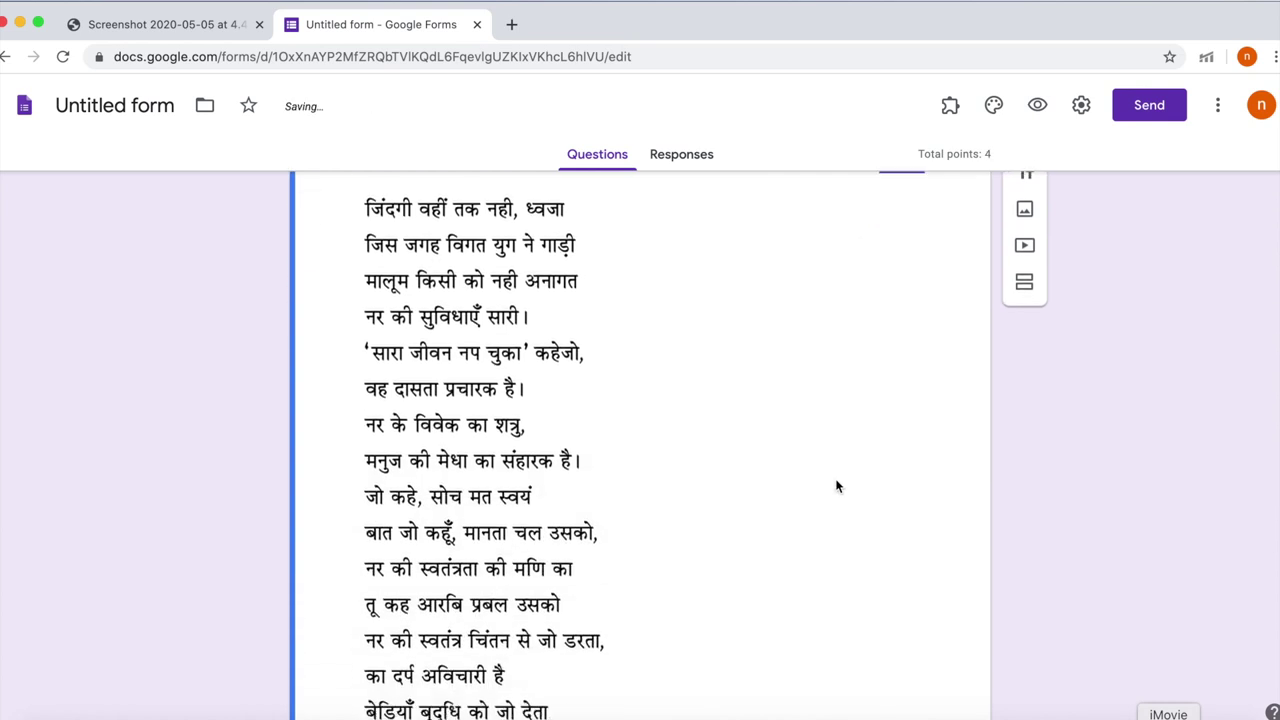
scroll(838, 487, "down", 1)
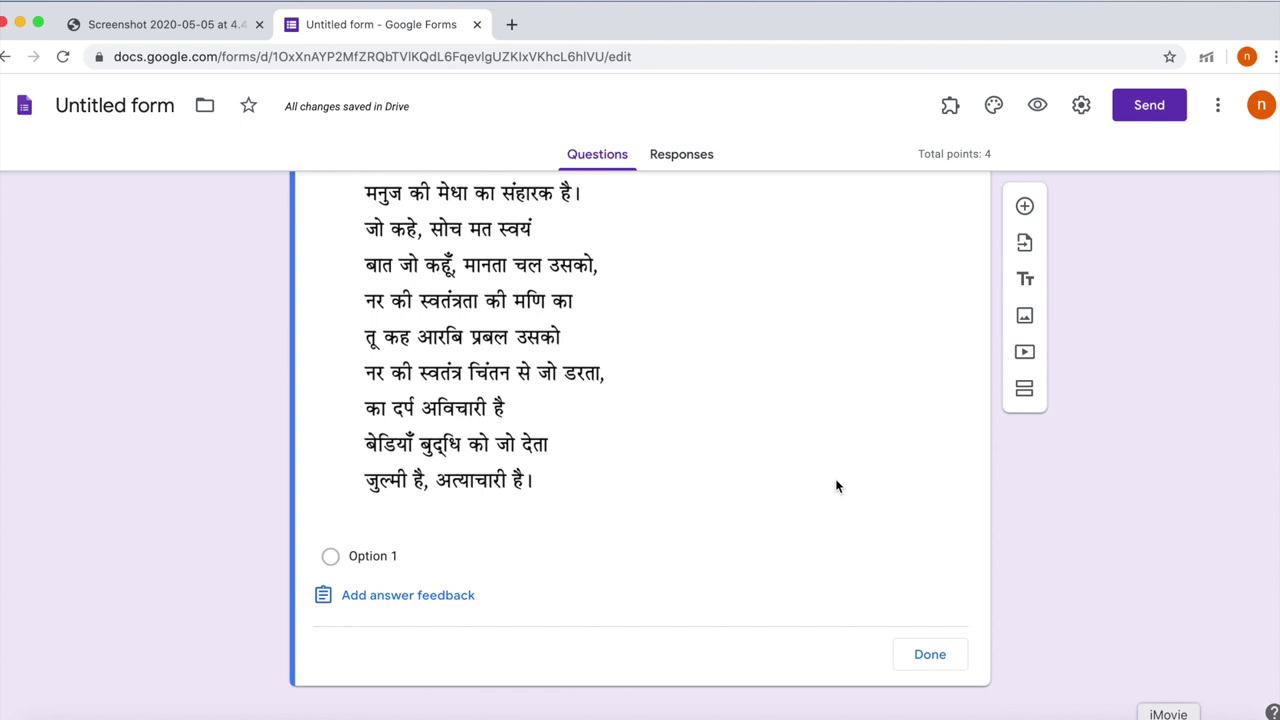
left_click(926, 654)
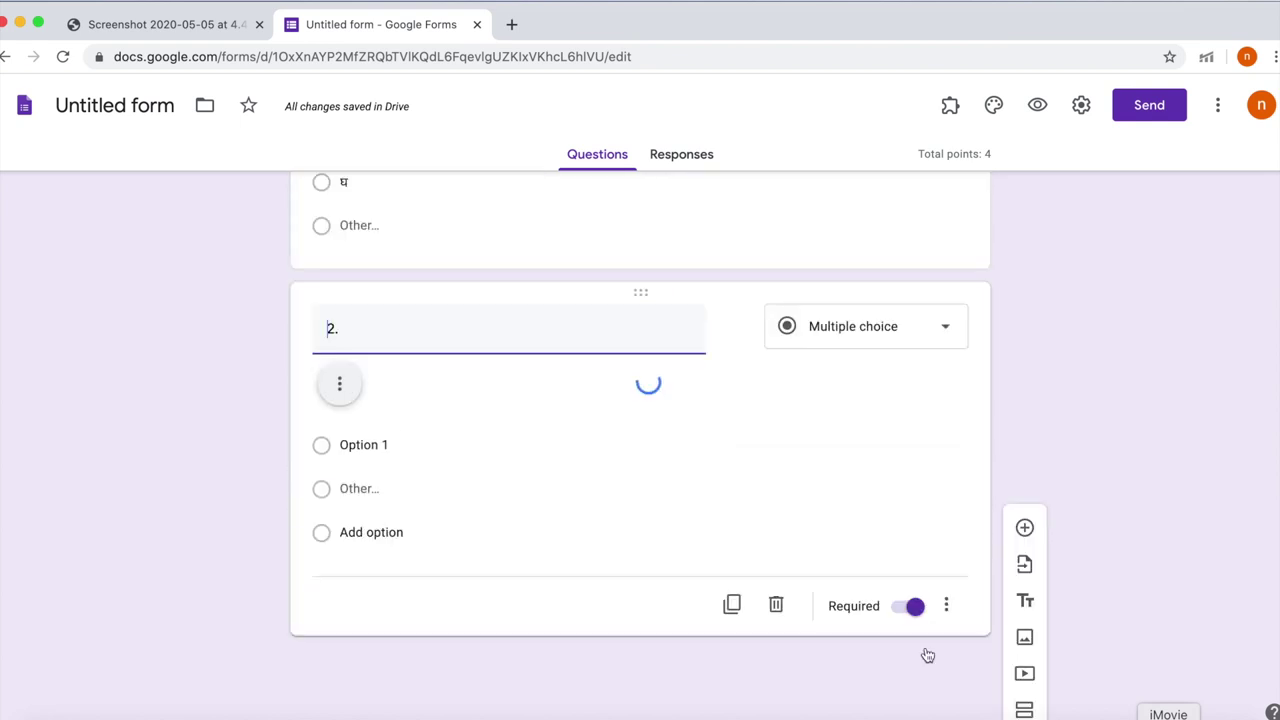
Step: Create a new spreadsheet named "Class Test(Responses)" as the destination for the form's responses
scroll(649, 663, "down", 2)
scroll(649, 663, "up", 10)
scroll(649, 663, "up", 4)
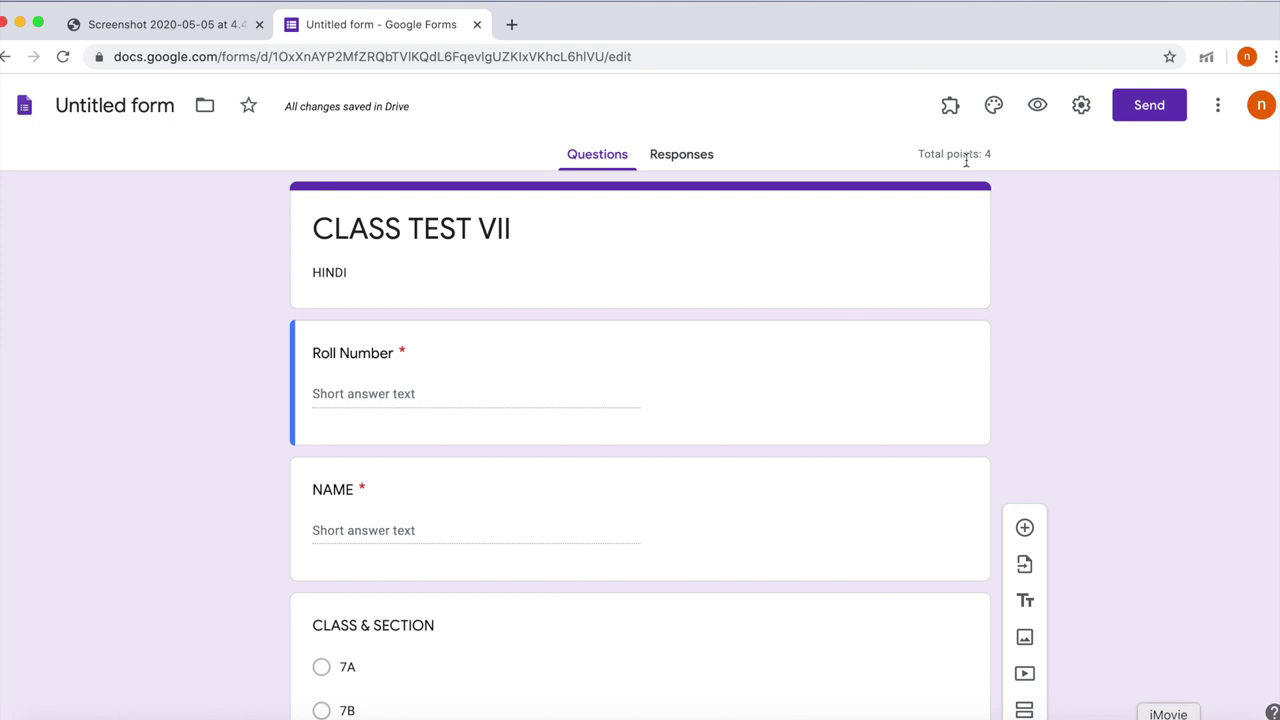
left_click(694, 160)
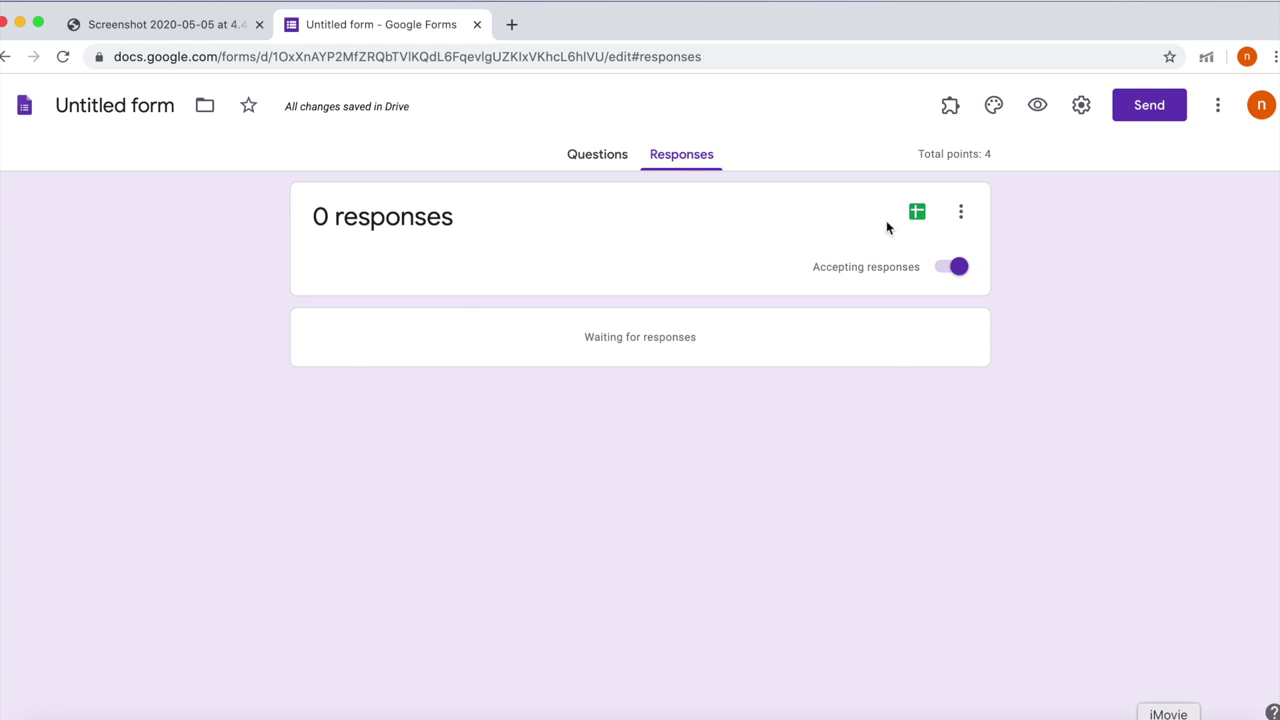
left_click(918, 218)
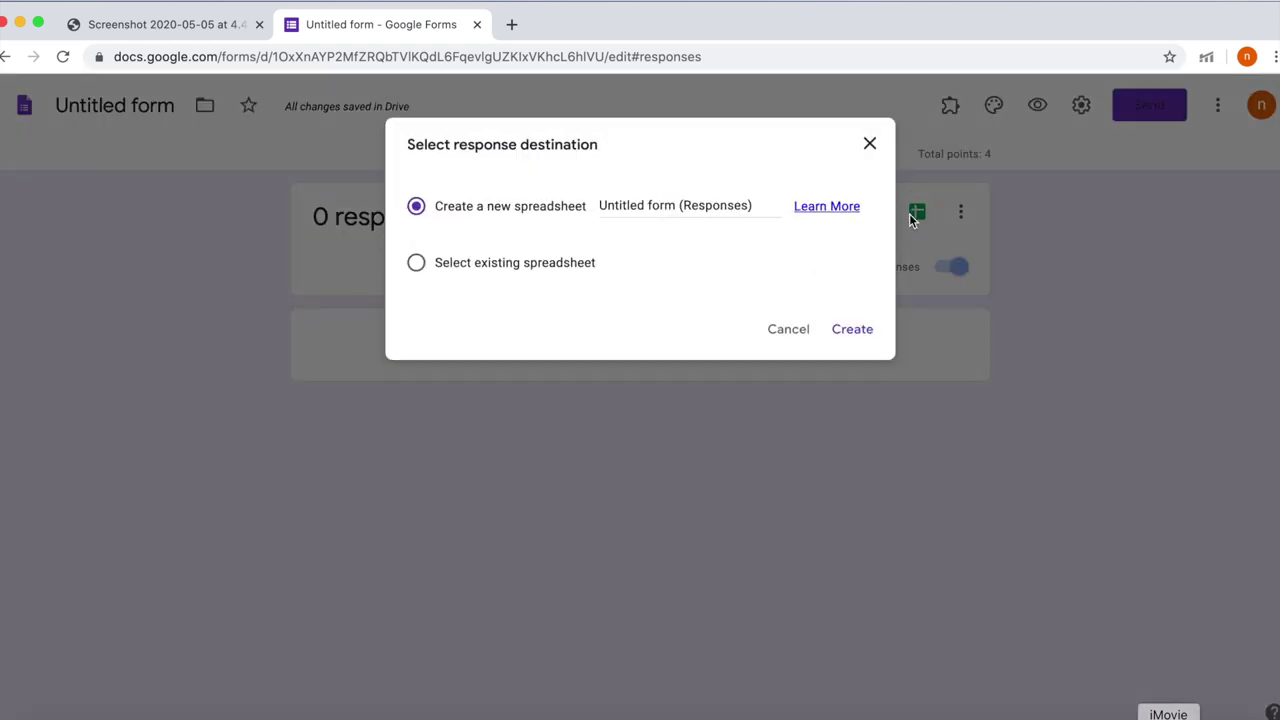
left_click(679, 206)
key("BackSpace")
key("BackSpace")
key("BackSpace")
key("BackSpace")
key("BackSpace")
key("BackSpace")
key("BackSpace")
key("BackSpace")
key("BackSpace")
key("BackSpace")
key("BackSpace")
key("BackSpace")
key("BackSpace")
key("BackSpace")
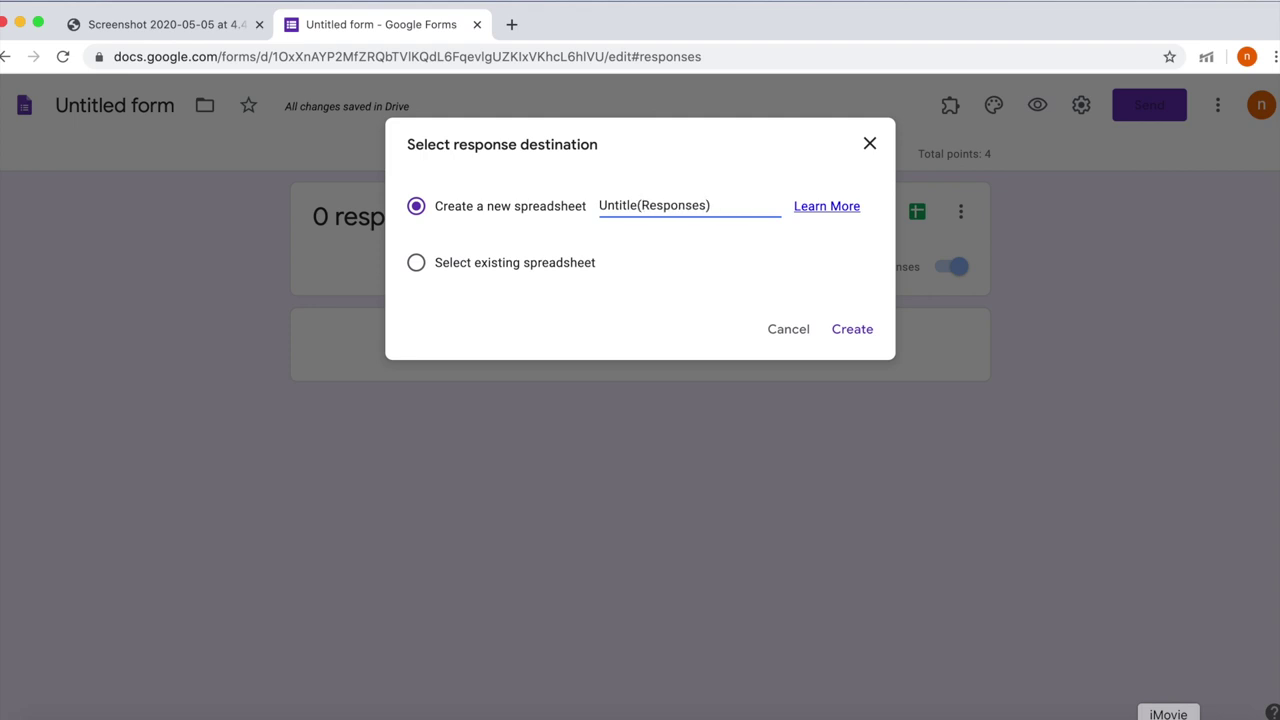
type("Class")
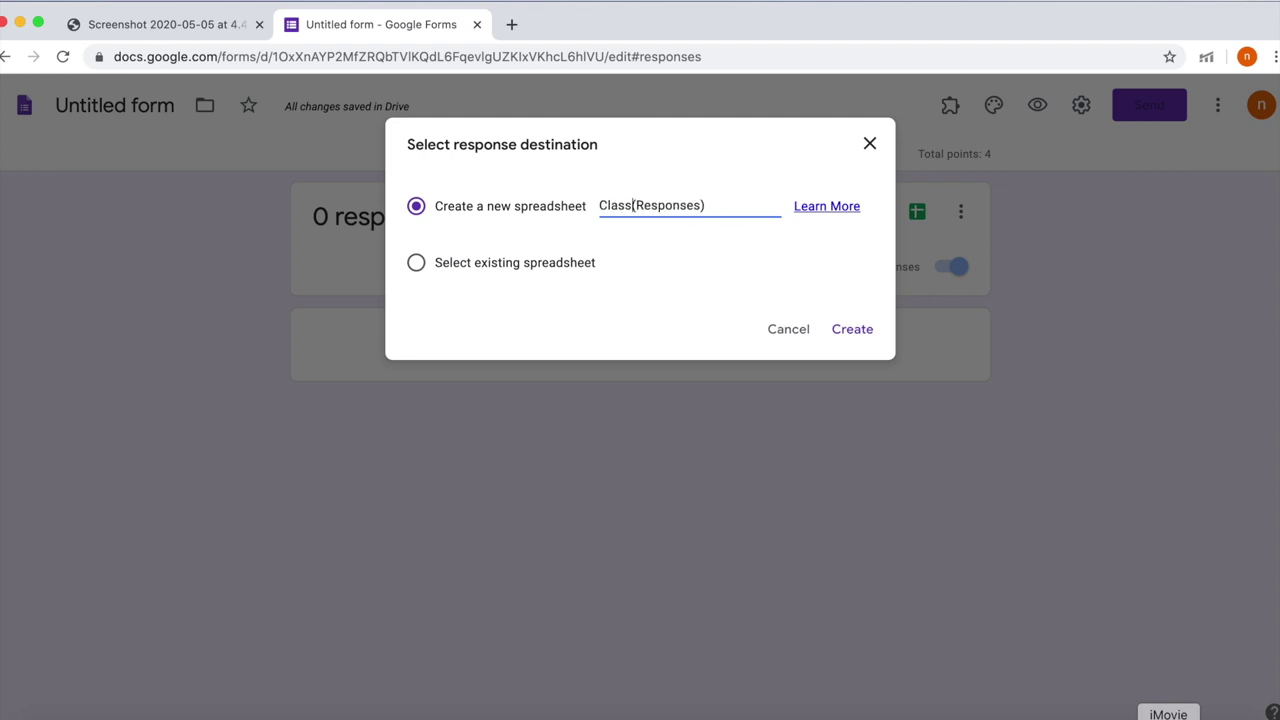
type(" Test")
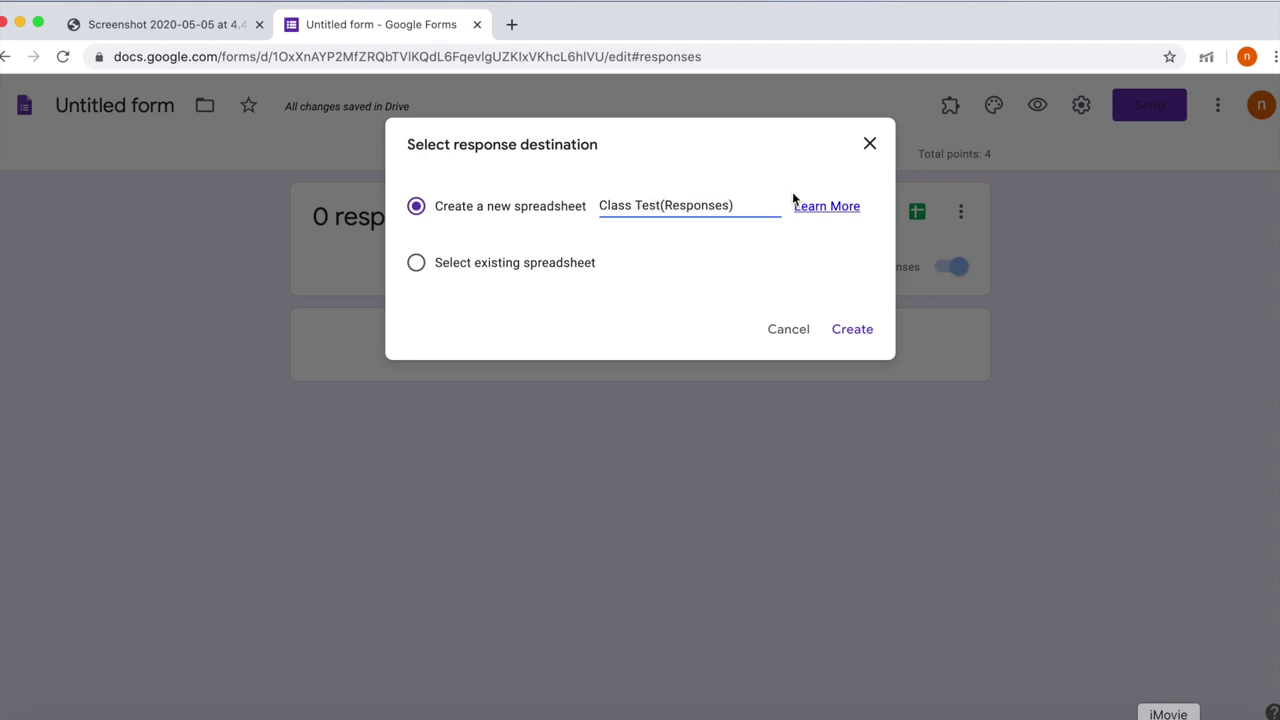
left_click(850, 330)
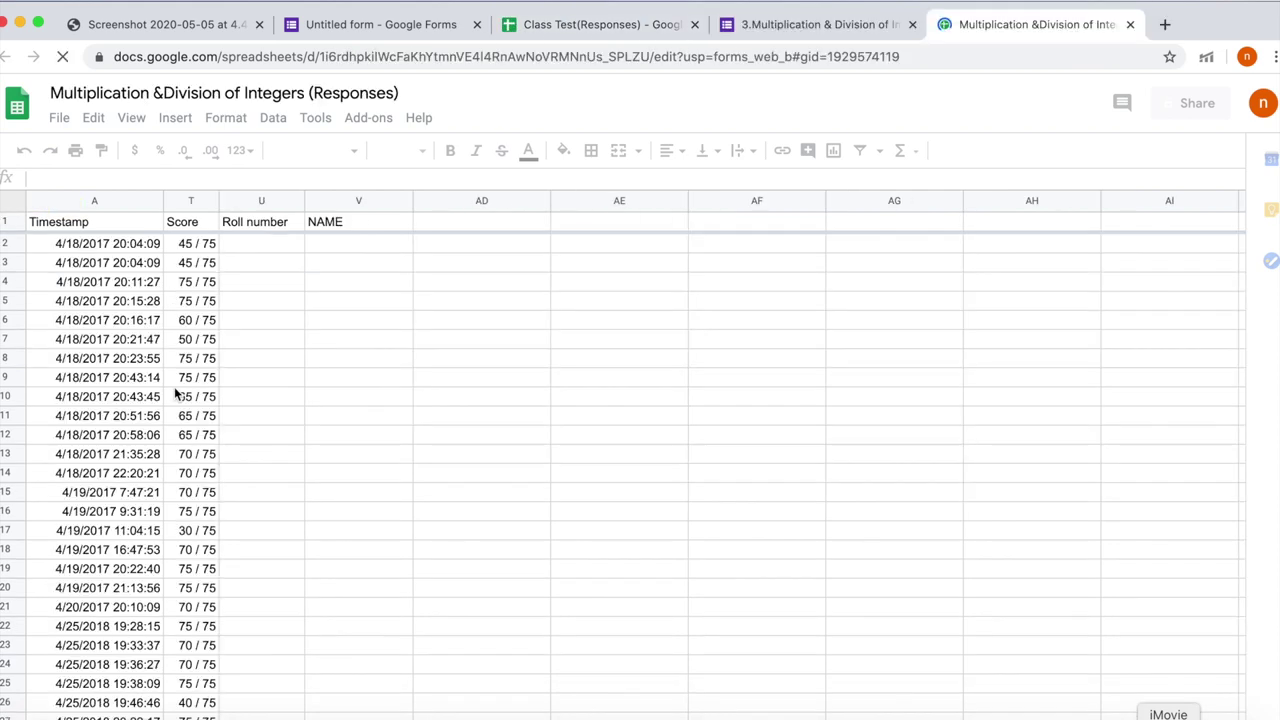
Step: Look through the timestamps, scores, roll numbers and names in the "Multiplication &Division of Integers (Responses)" spreadsheet
scroll(174, 390, "down", 10)
scroll(174, 390, "down", 12)
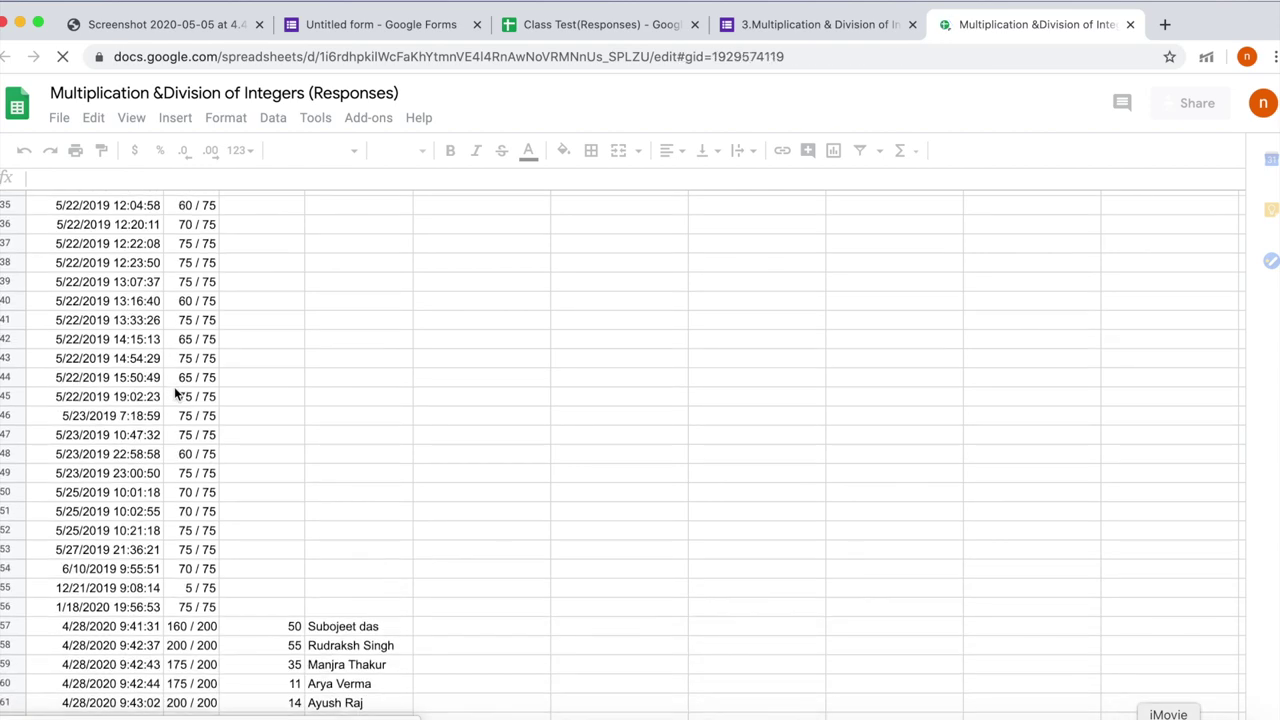
scroll(174, 394, "down", 2)
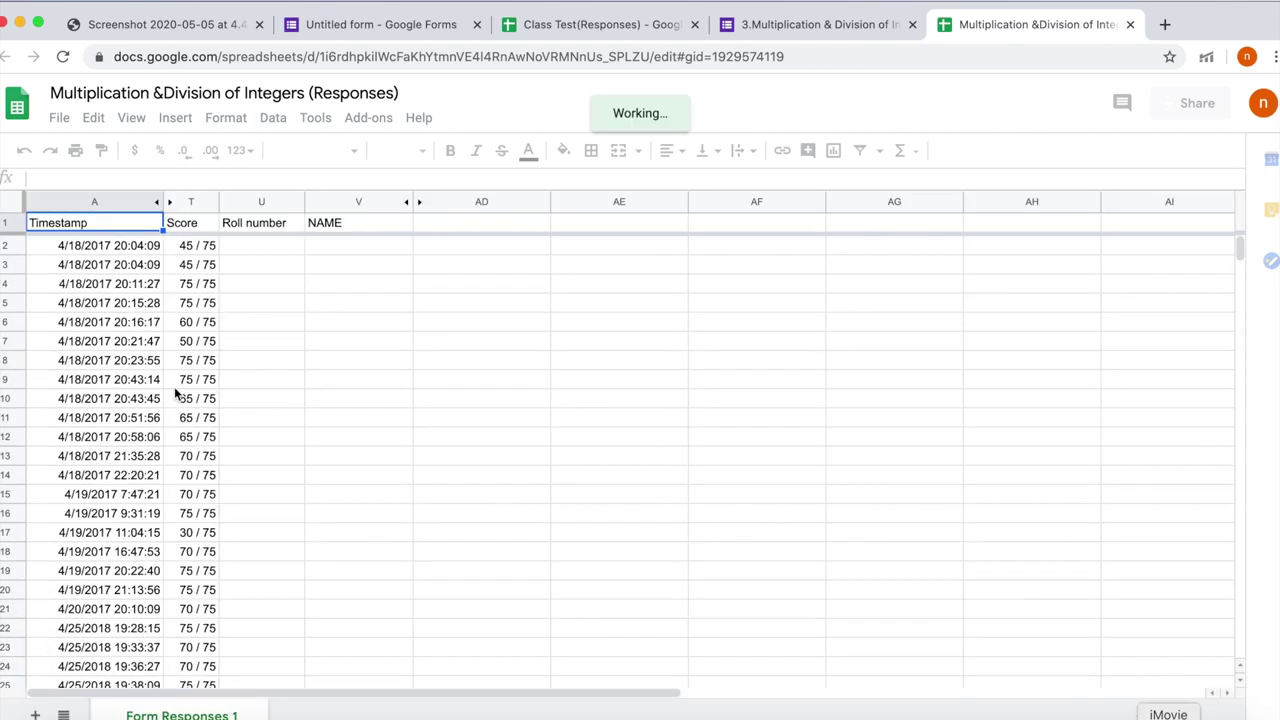
scroll(174, 393, "down", 1)
scroll(332, 437, "down", 3)
scroll(333, 444, "down", 1)
scroll(332, 437, "down", 20)
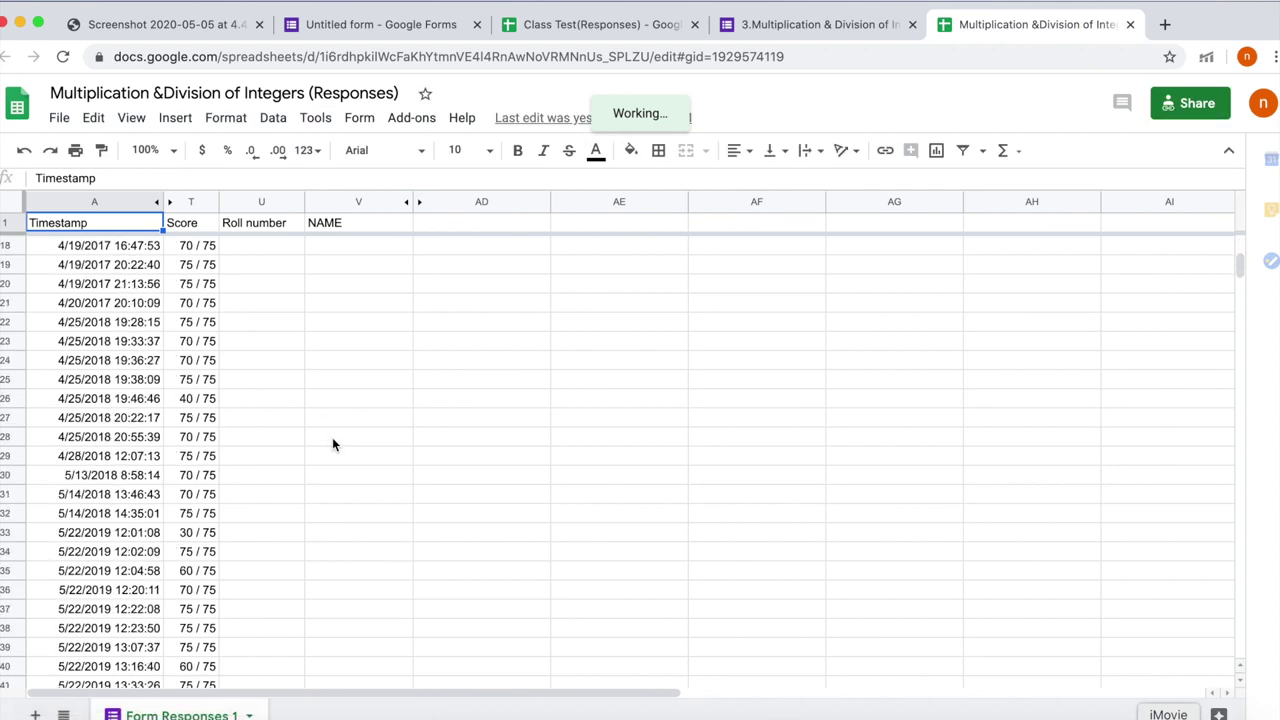
scroll(1243, 320, "down", 12)
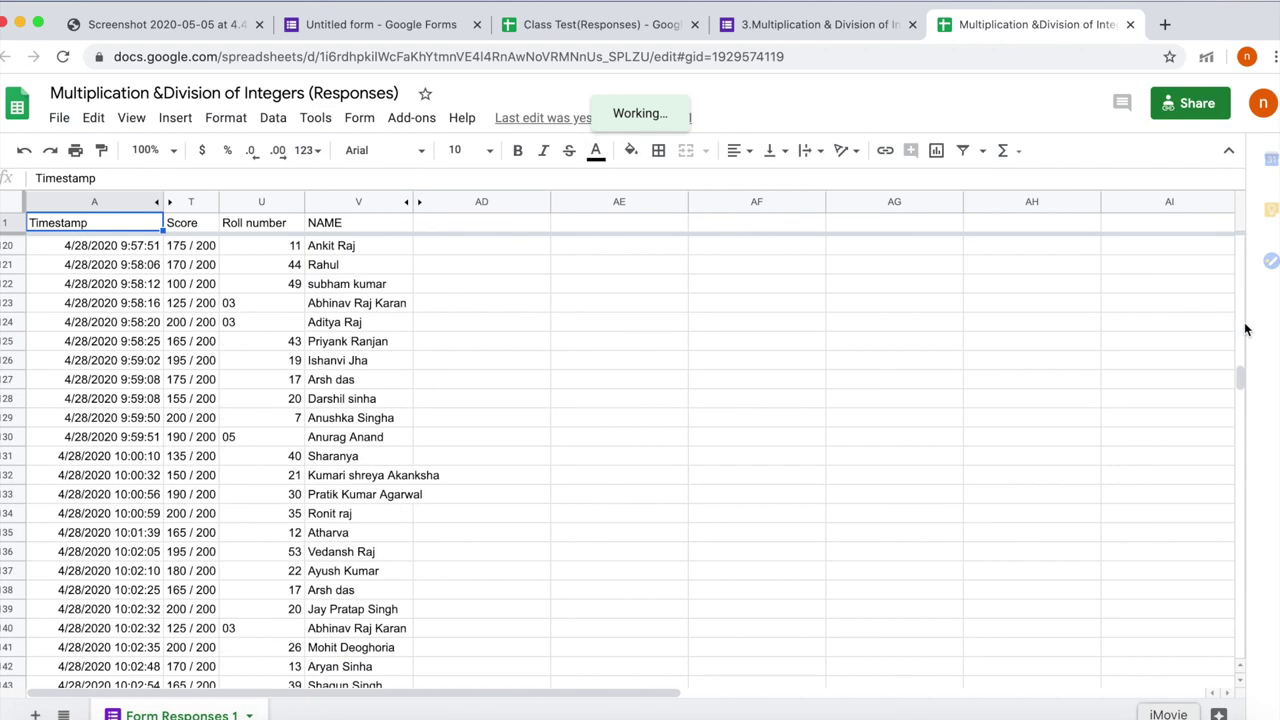
left_click_drag(1243, 374, 1241, 420)
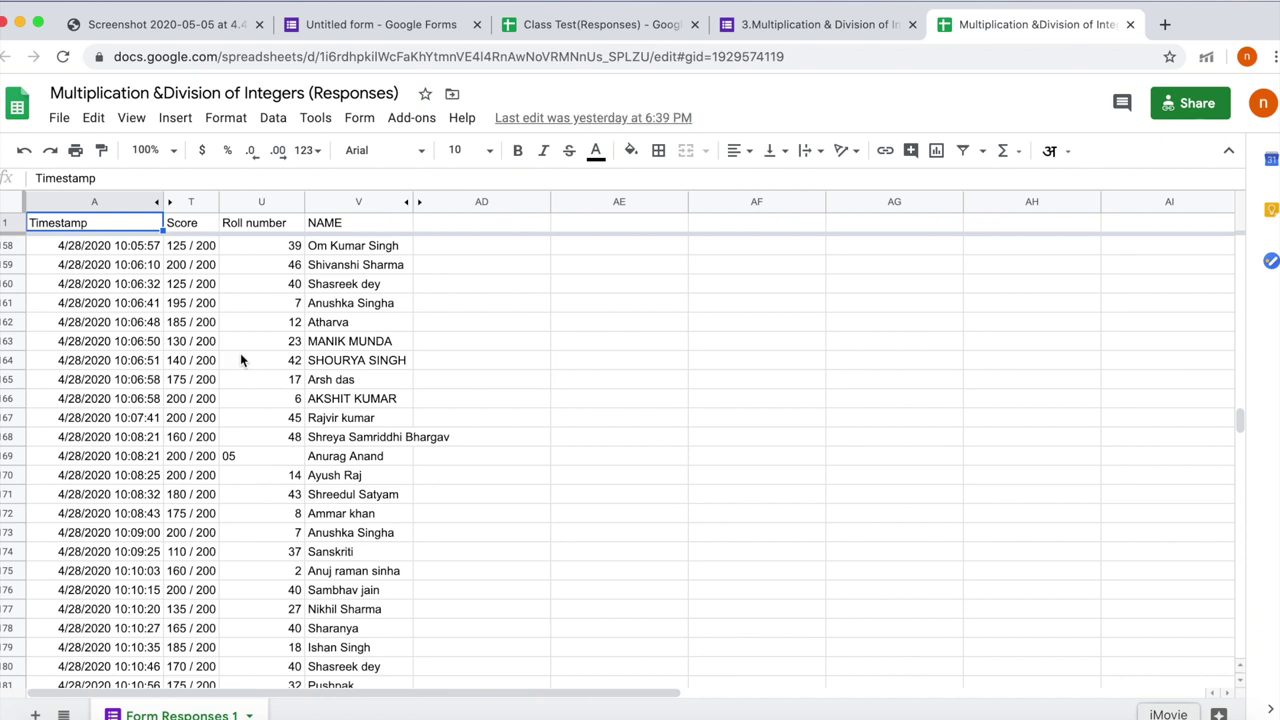
Step: Apply all borders to rows 158 to 183 from Timestamp through NAME, and widen the NAME column to fit the longest name
left_click_drag(53, 254, 407, 698)
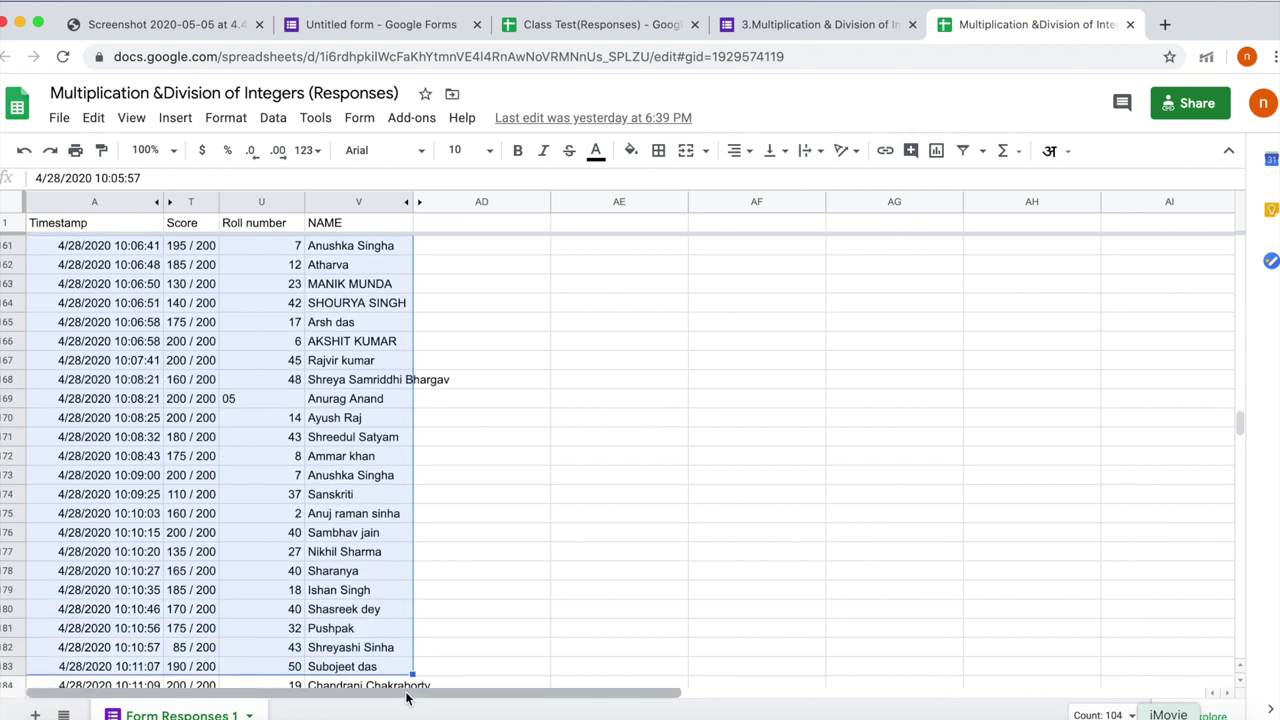
left_click(658, 150)
left_click(666, 187)
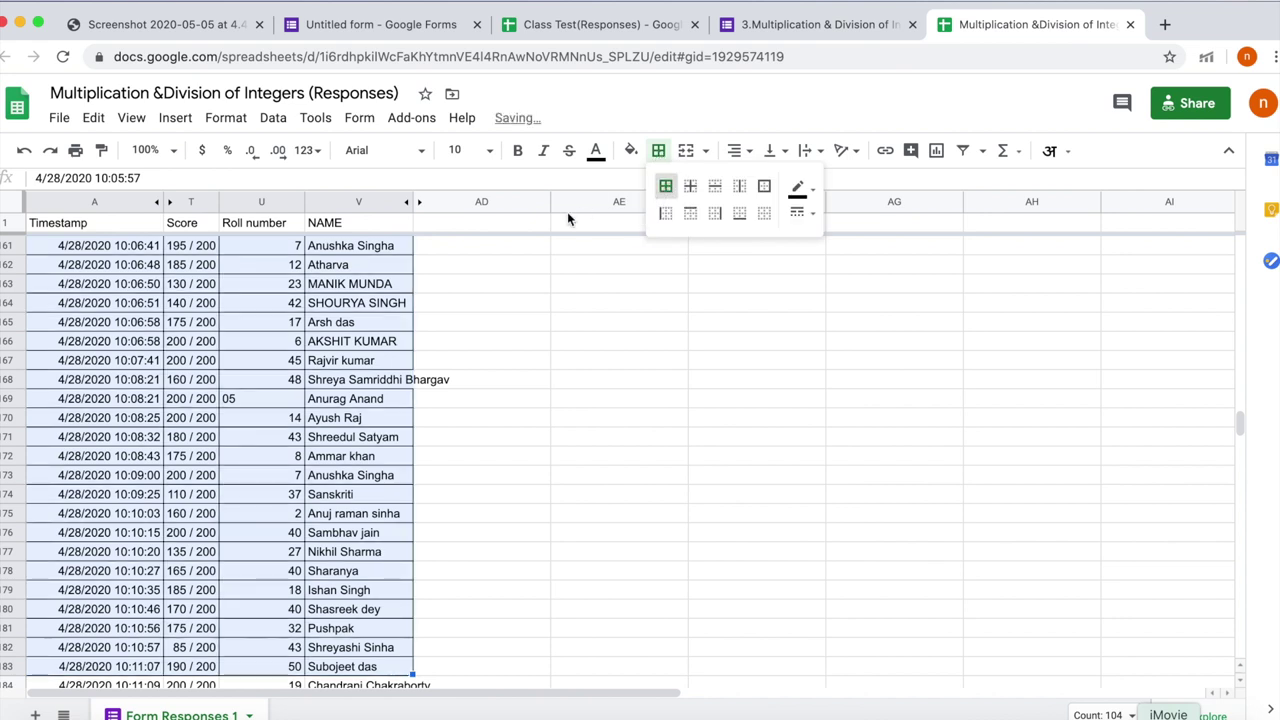
left_click_drag(410, 204, 457, 204)
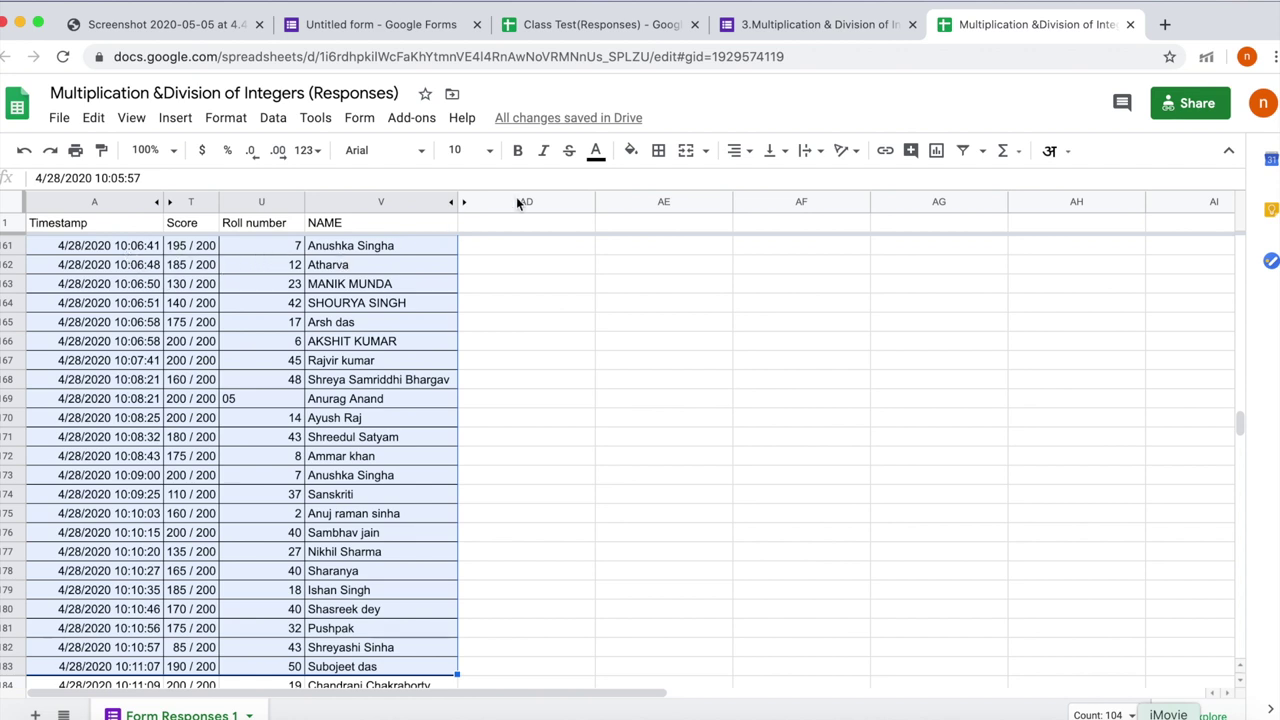
Step: Close the example form and both response spreadsheets, and return to the questions of the CLASS TEST VII form
left_click(1130, 25)
left_click(912, 26)
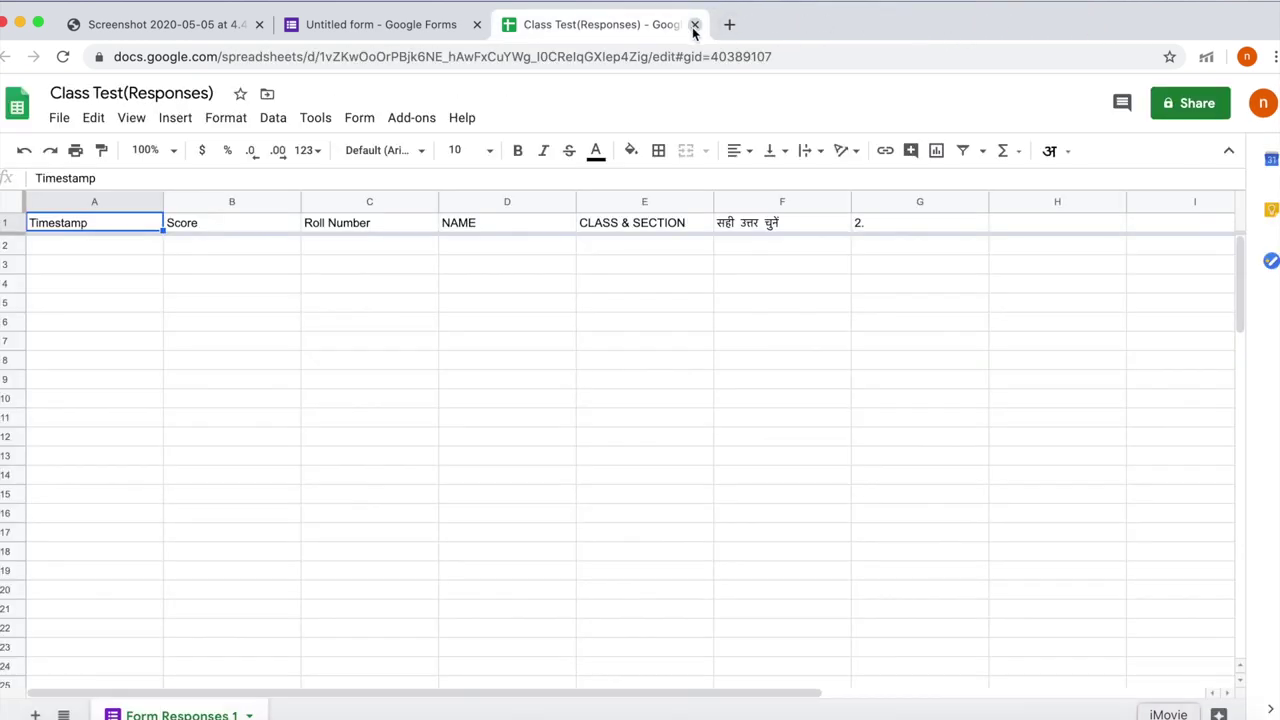
left_click(694, 25)
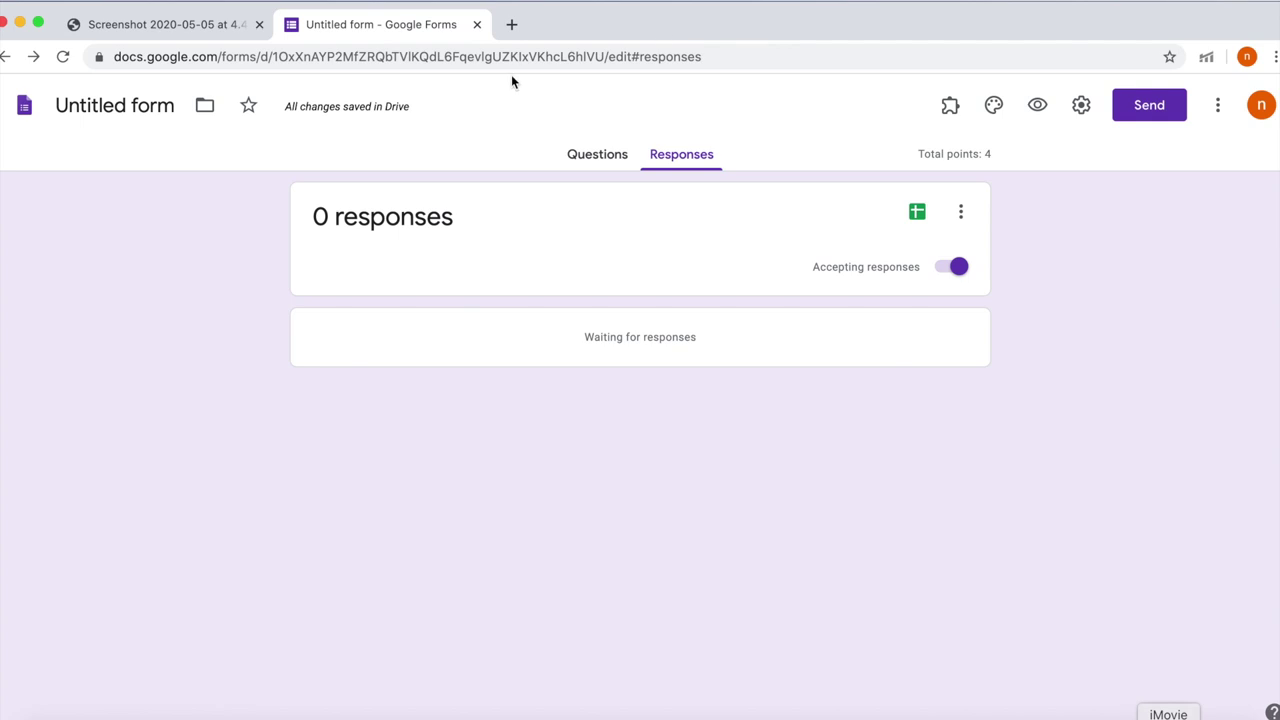
left_click(592, 160)
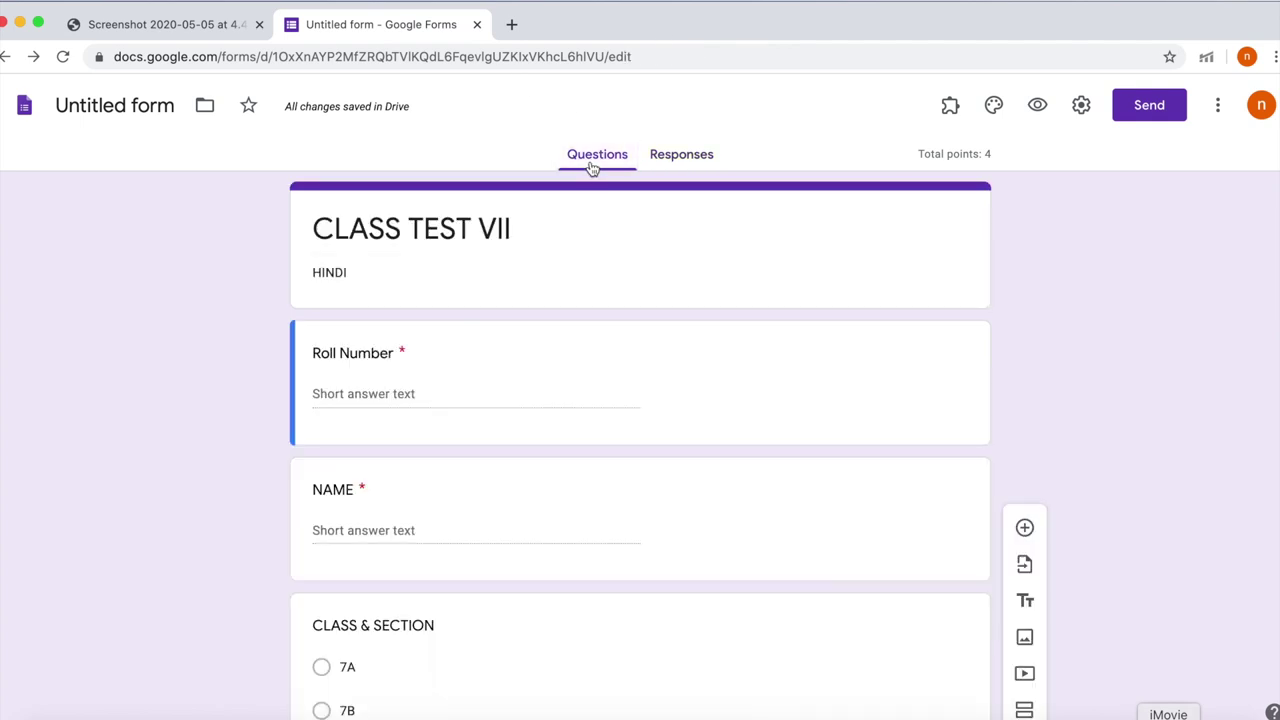
Step: Preview the CLASS TEST VII form, check all its questions from the roll number to the poem question, and close the preview
left_click(1036, 106)
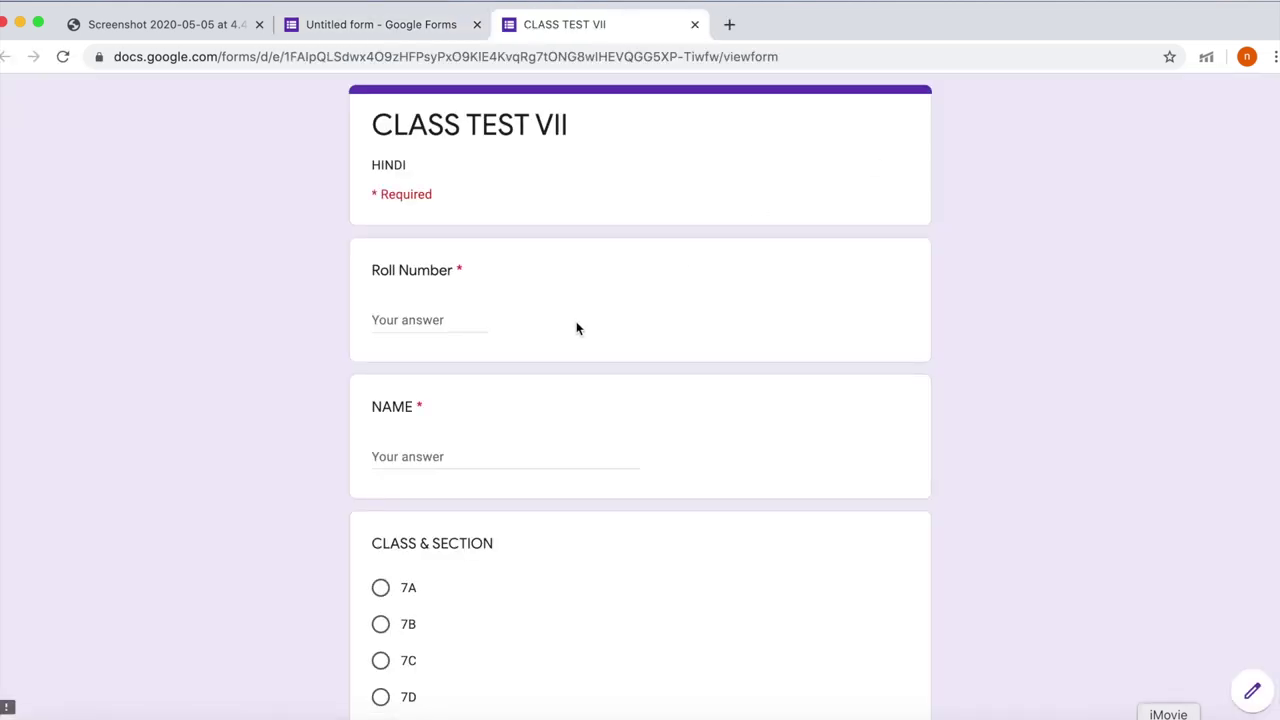
scroll(576, 328, "down", 5)
scroll(576, 321, "down", 8)
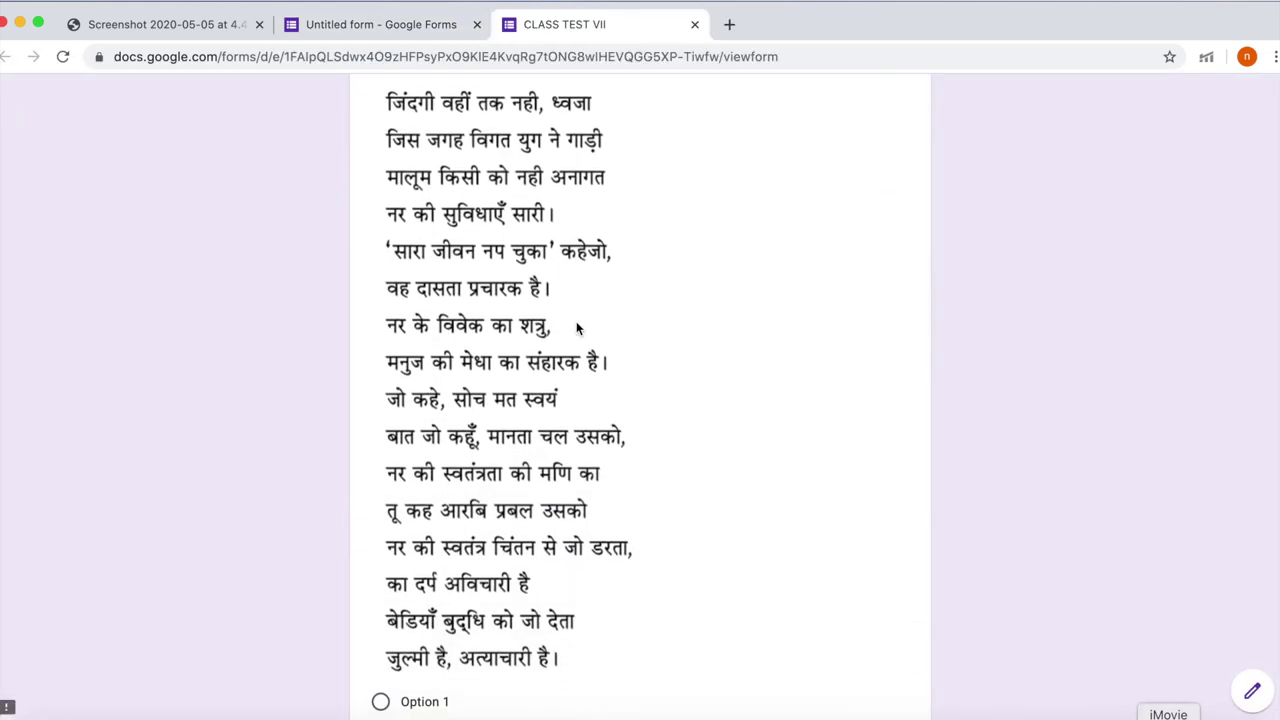
scroll(576, 328, "up", 12)
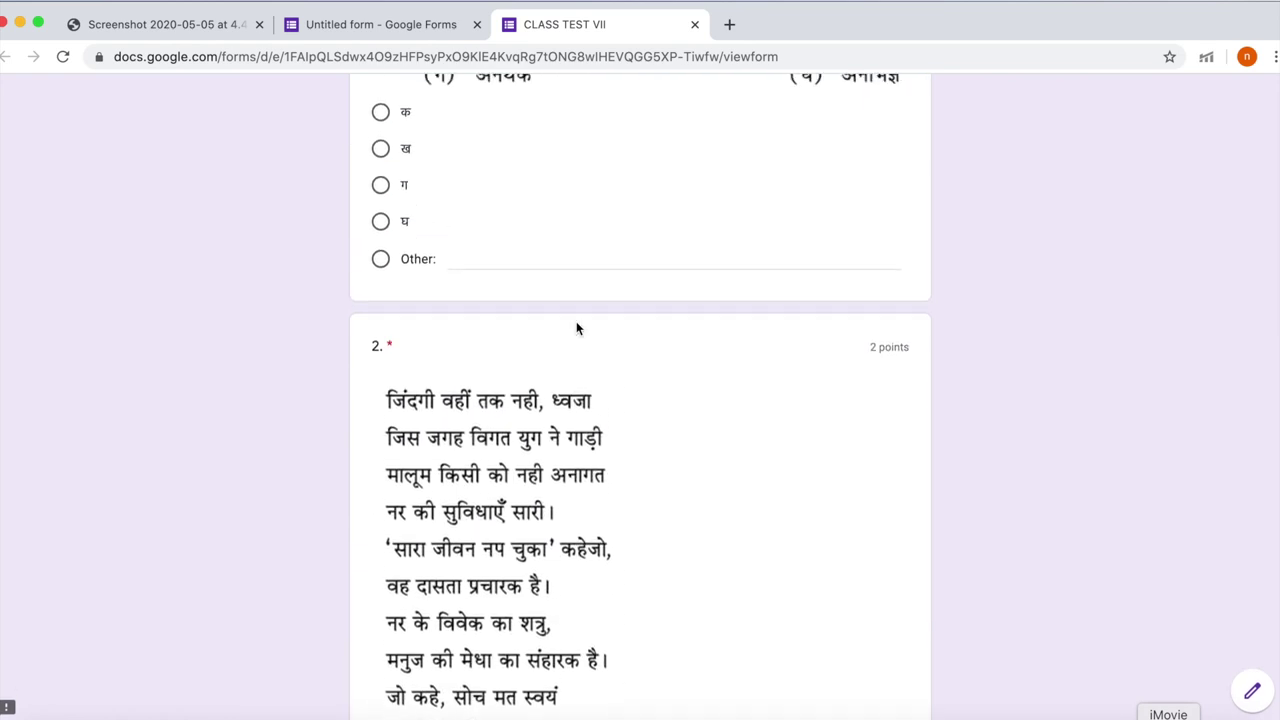
scroll(576, 328, "up", 4)
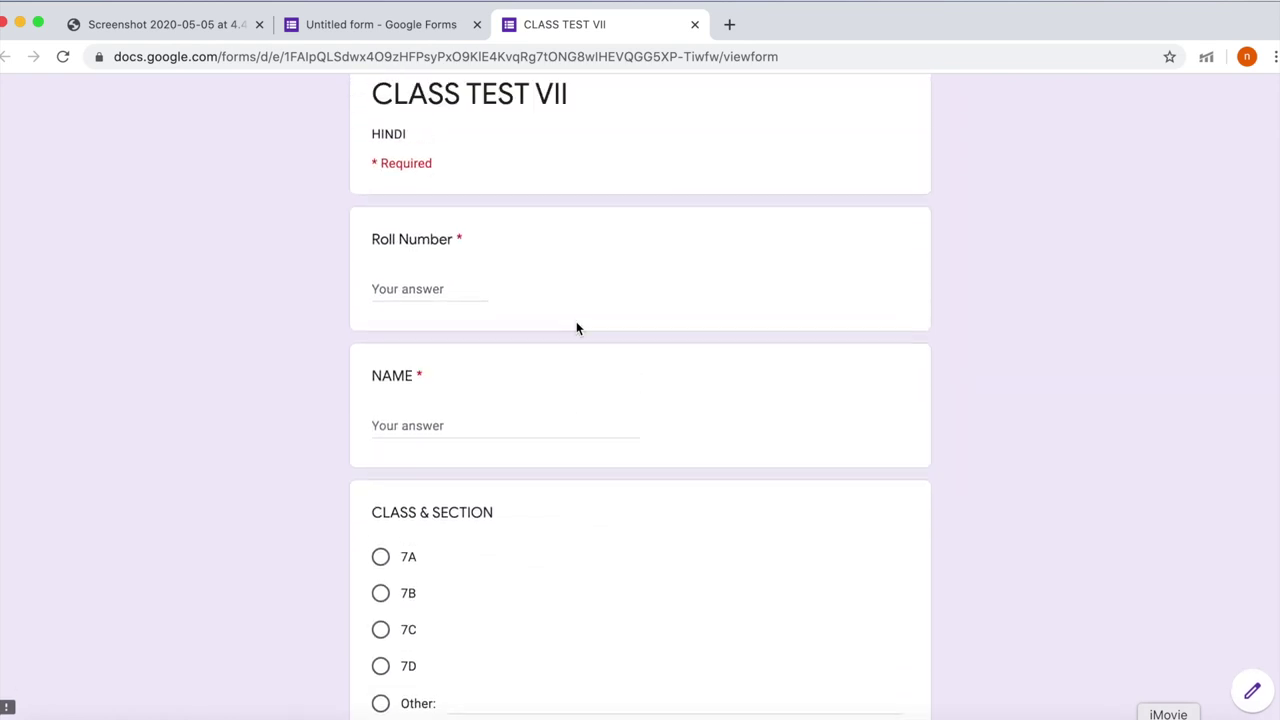
scroll(576, 328, "down", 5)
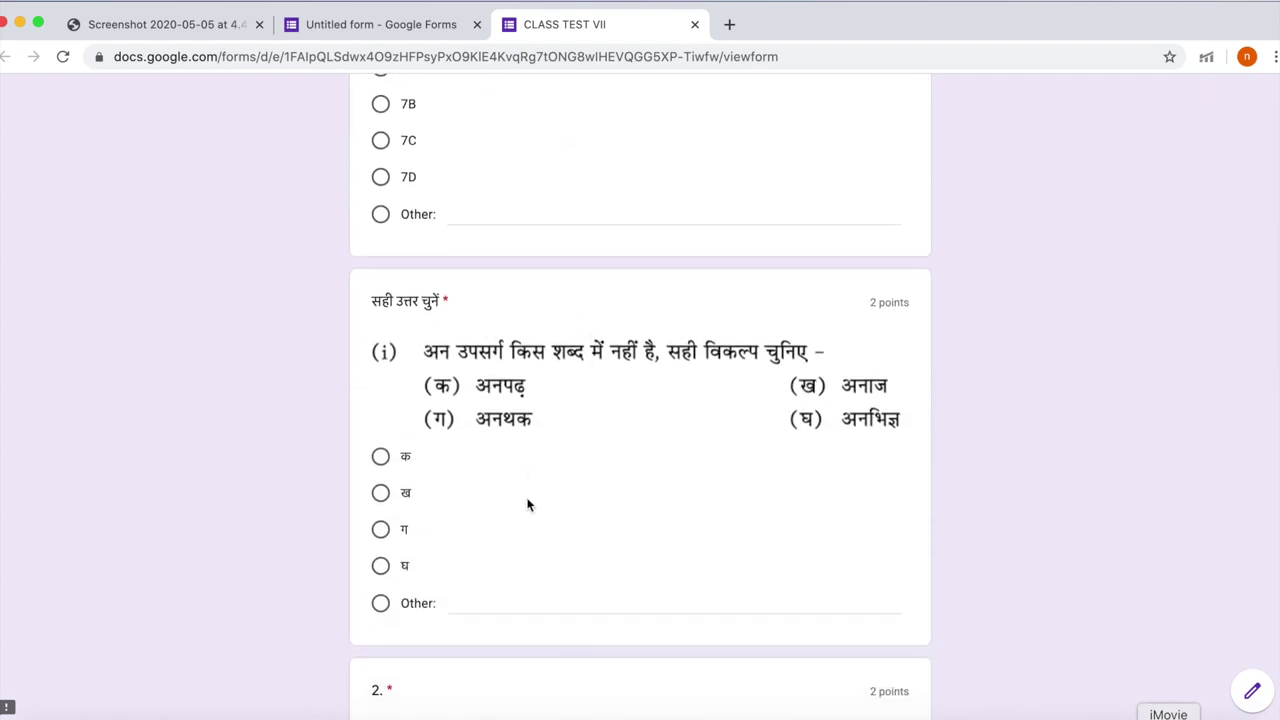
scroll(528, 505, "down", 1)
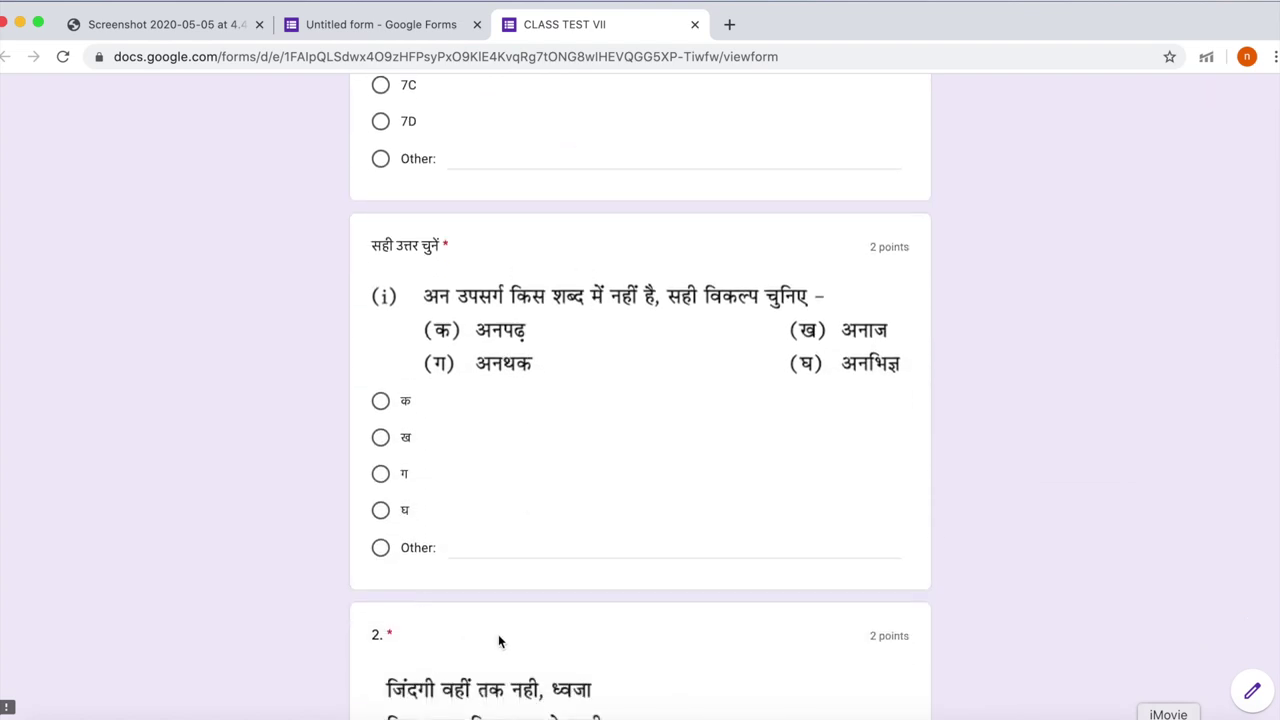
scroll(498, 640, "down", 6)
scroll(498, 640, "down", 2)
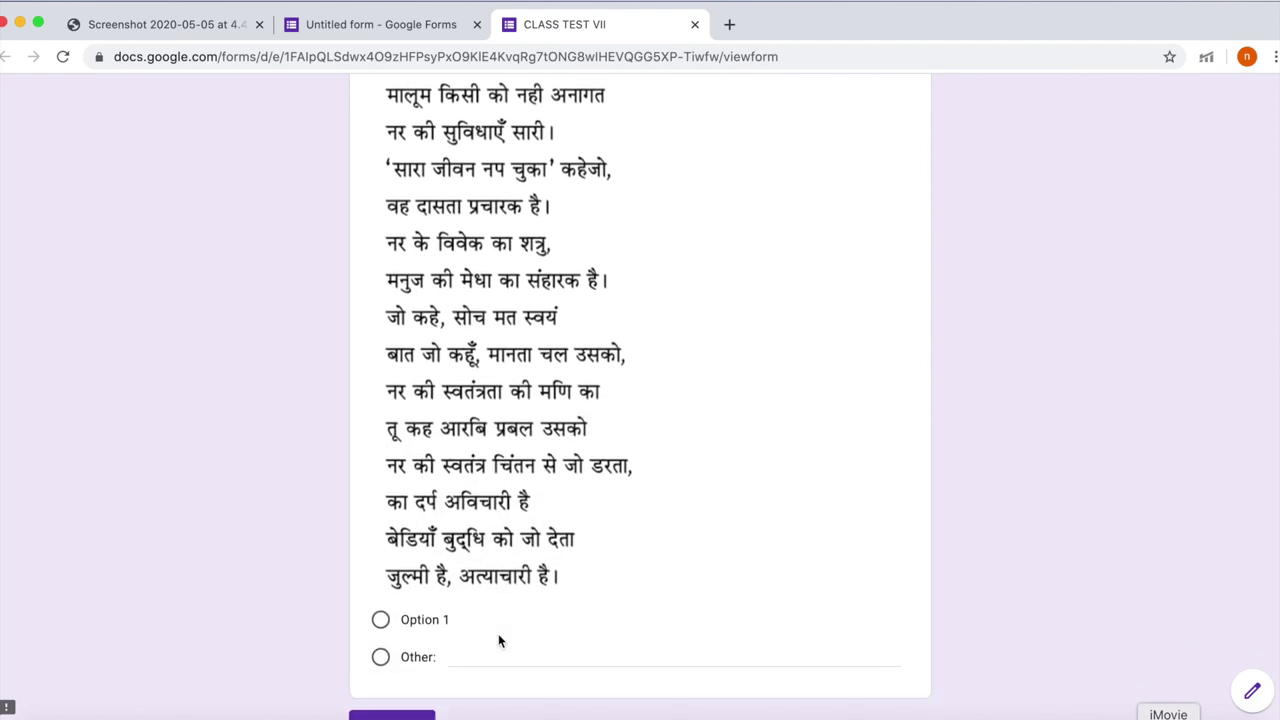
scroll(498, 640, "up", 4)
scroll(498, 640, "up", 7)
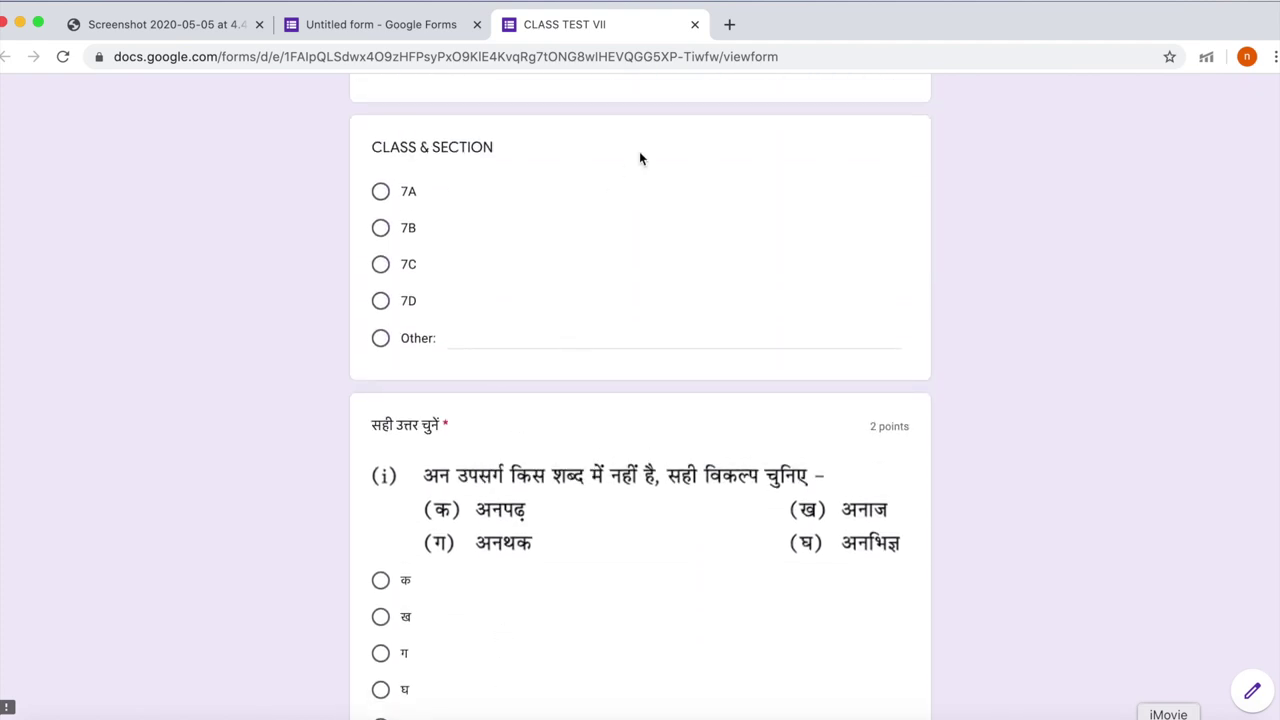
left_click(696, 25)
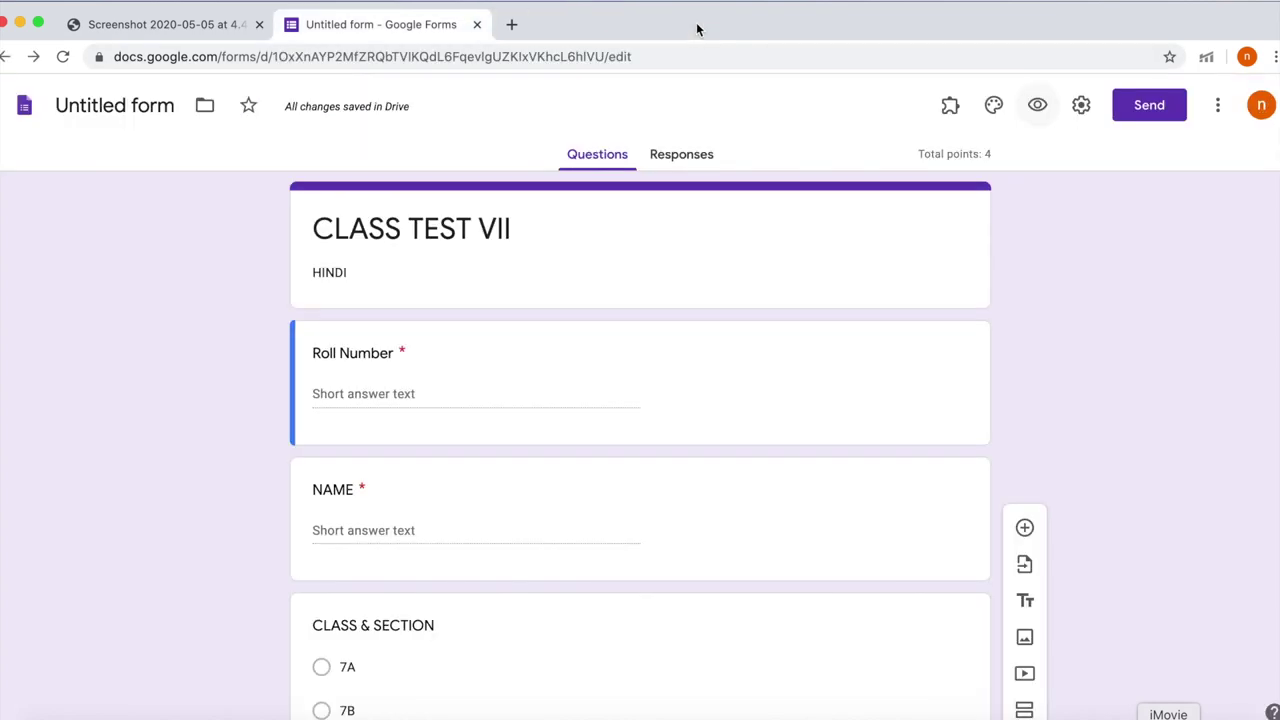
Step: Generate a shortened link for sending the form and copy it
left_click(1150, 108)
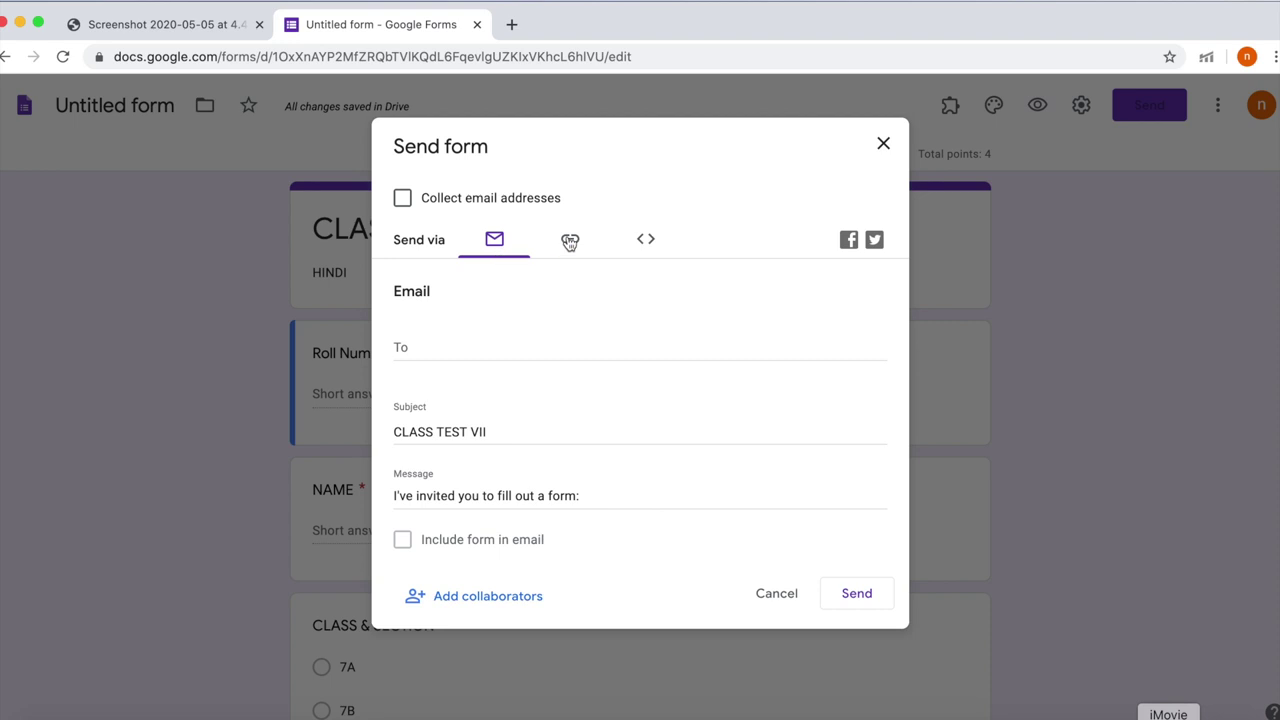
left_click(570, 243)
left_click(401, 356)
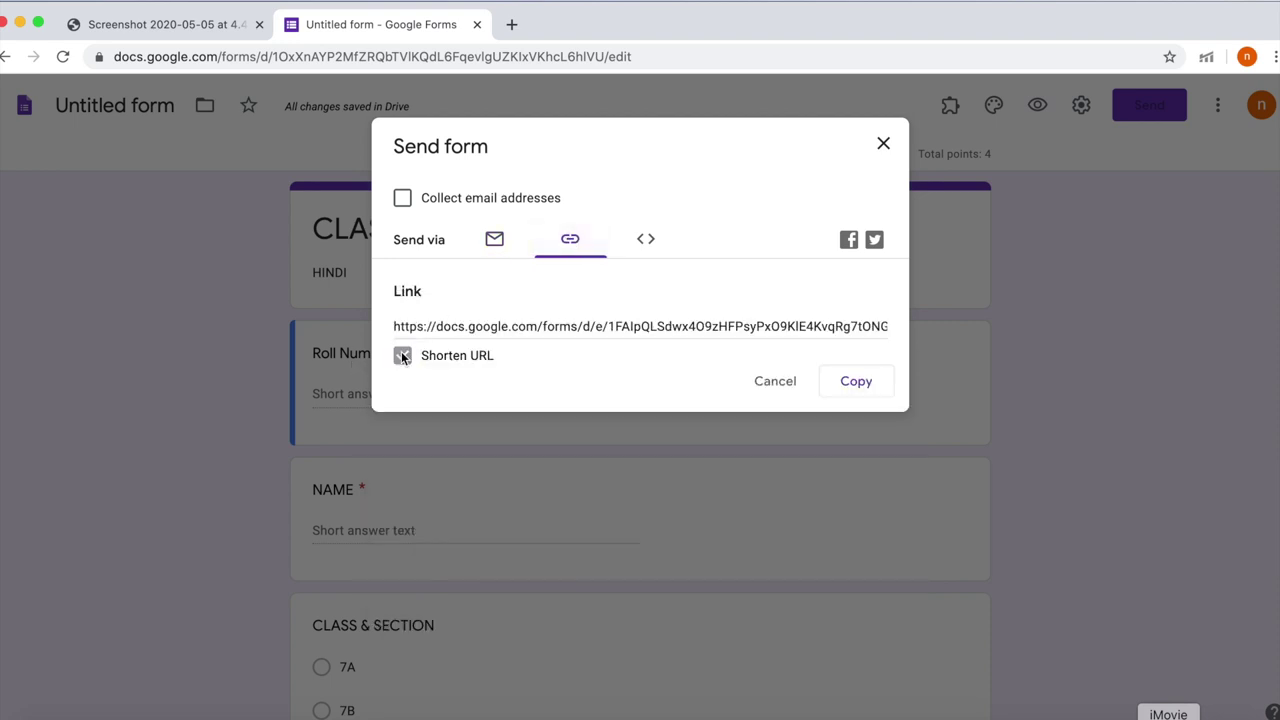
left_click(856, 381)
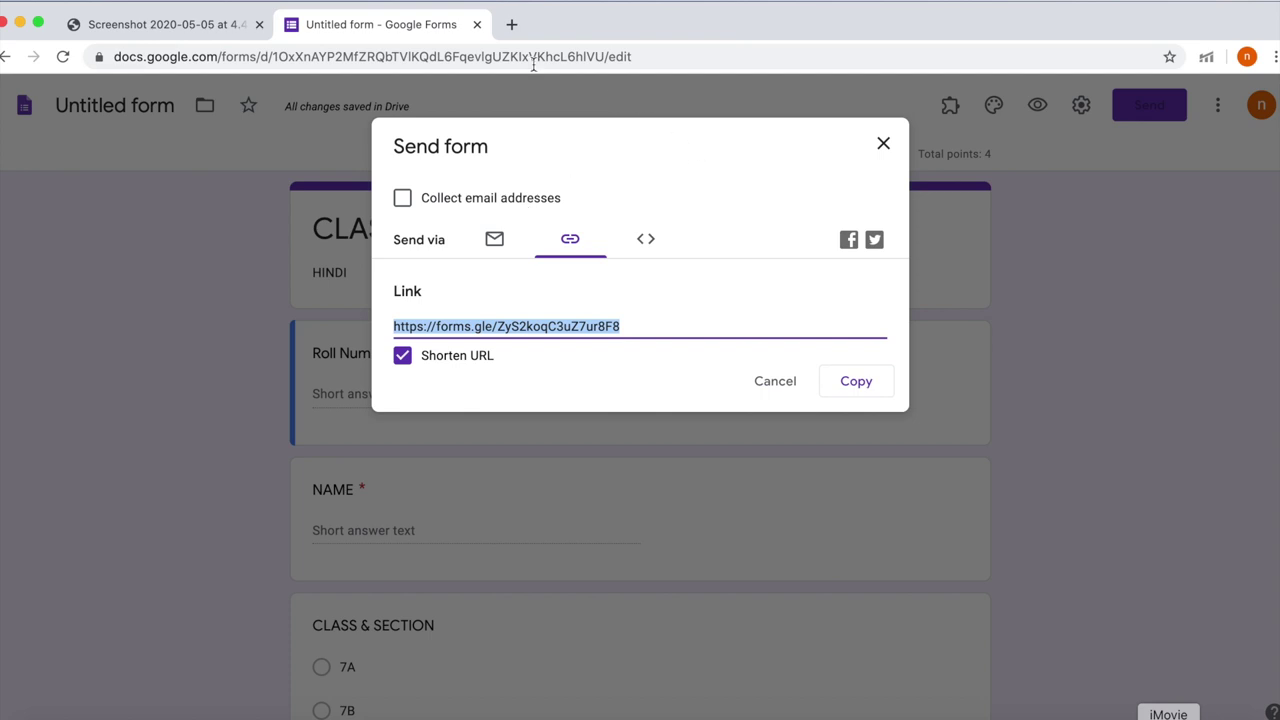
Step: Switch to WhatsApp at web.whatsapp.com in a new browser tab and paste the form link into the contact's chat message
left_click(511, 25)
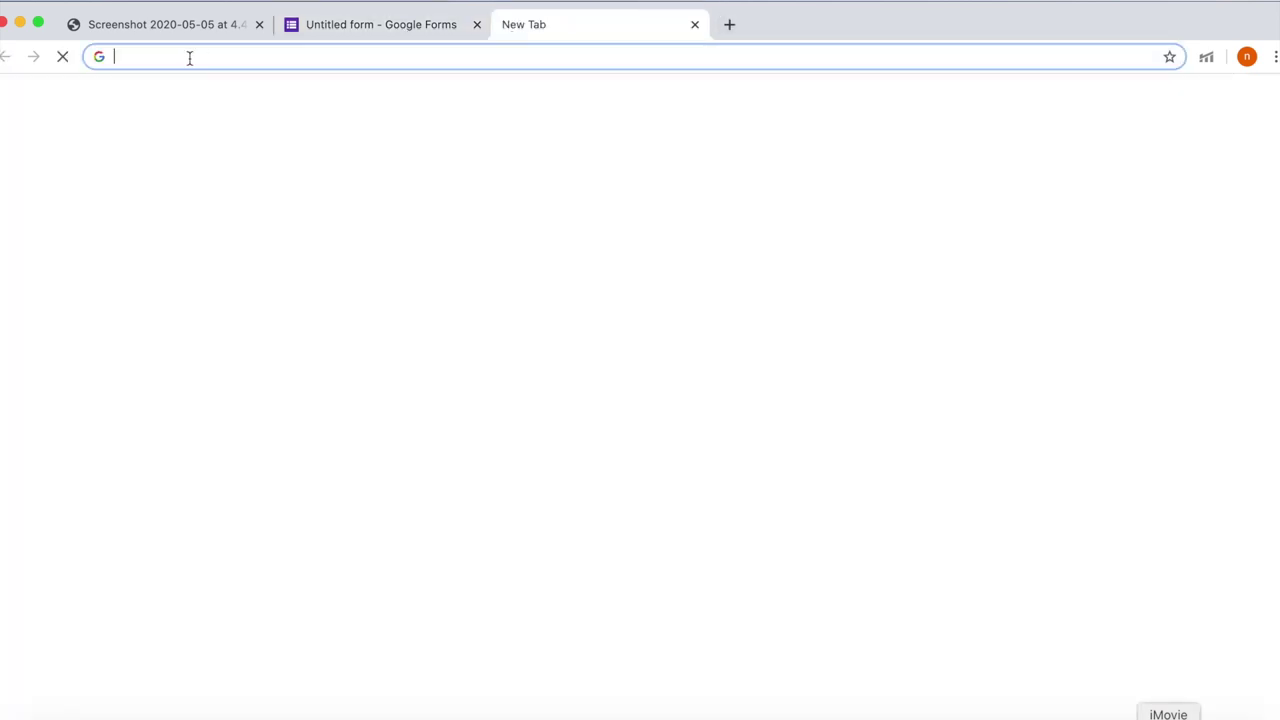
type("web.whatsapp.com")
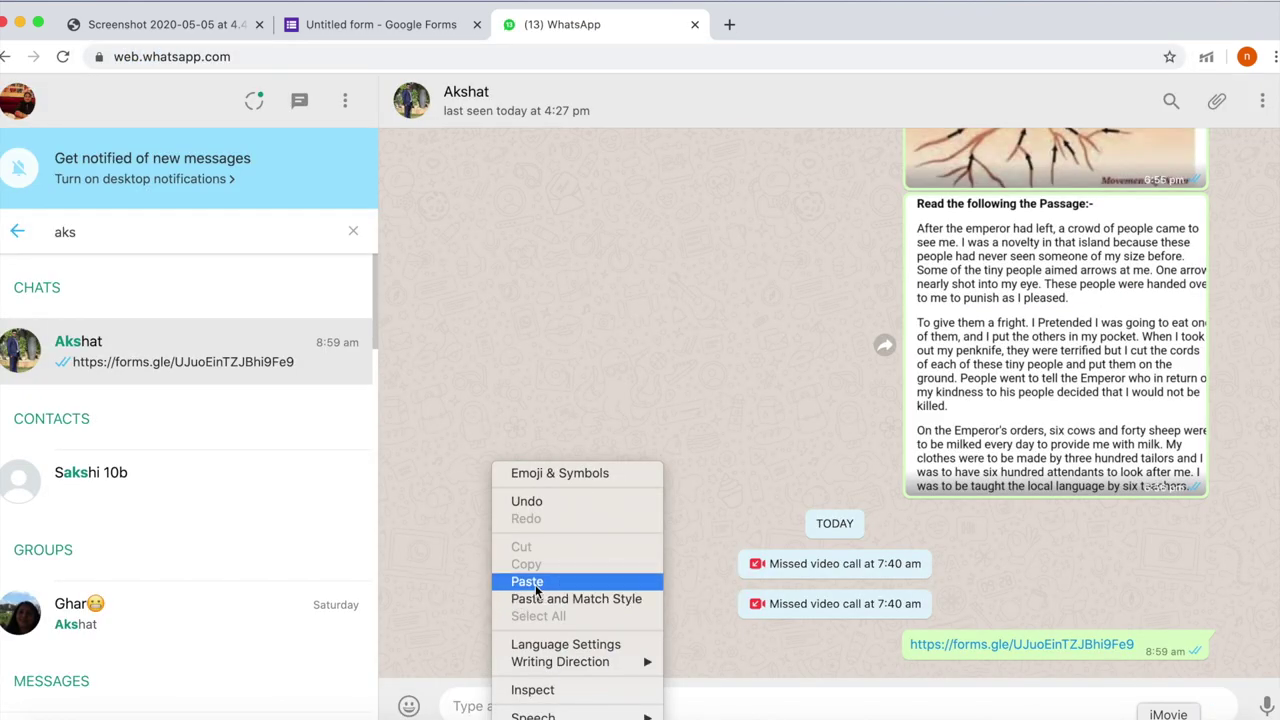
left_click(527, 582)
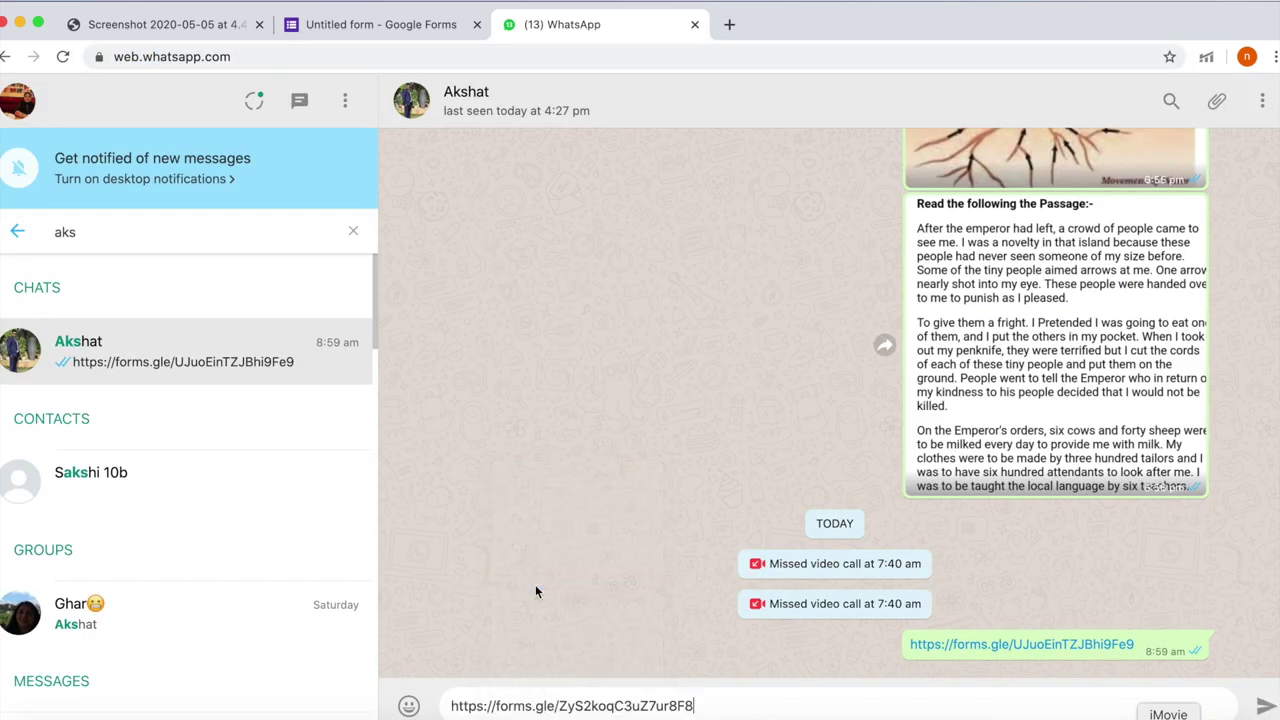